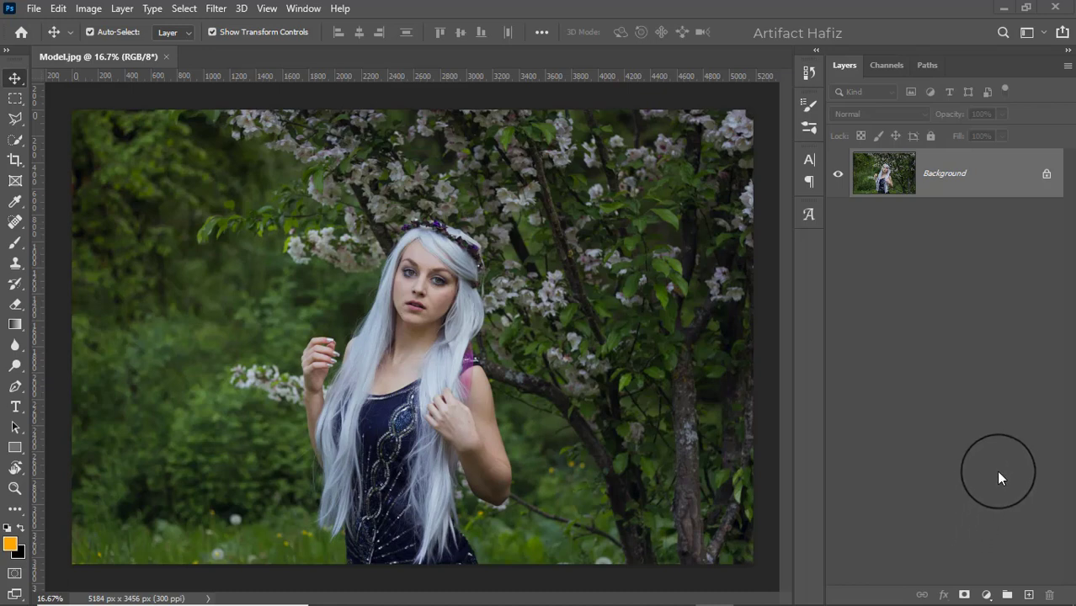
Duplicate the Background layer twice, creating Background copy and Background copy 2
click(940, 171)
drag(940, 171, 1026, 595)
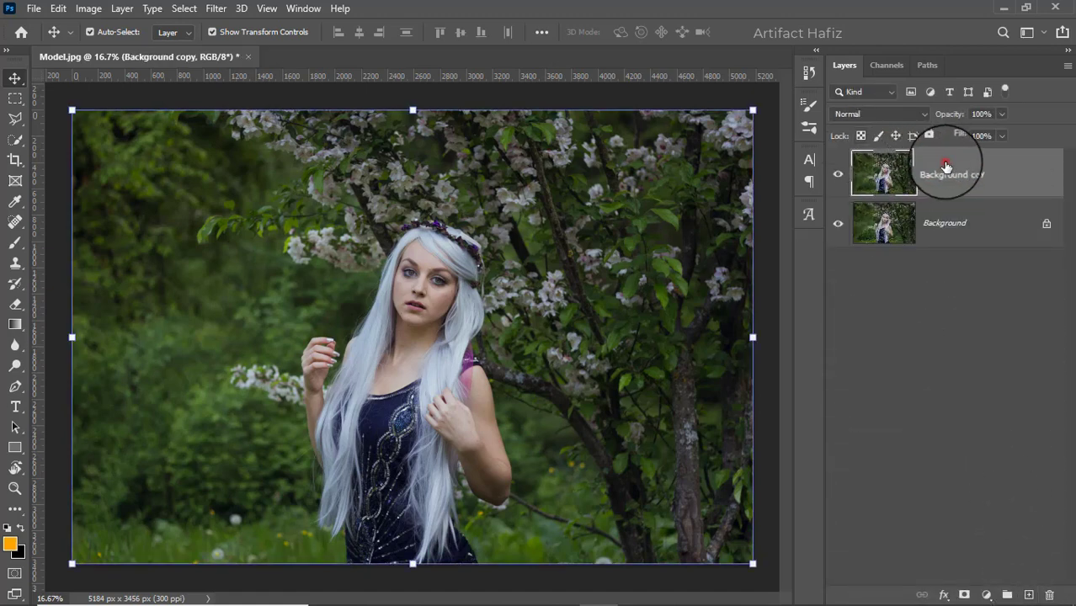
drag(945, 166, 1028, 596)
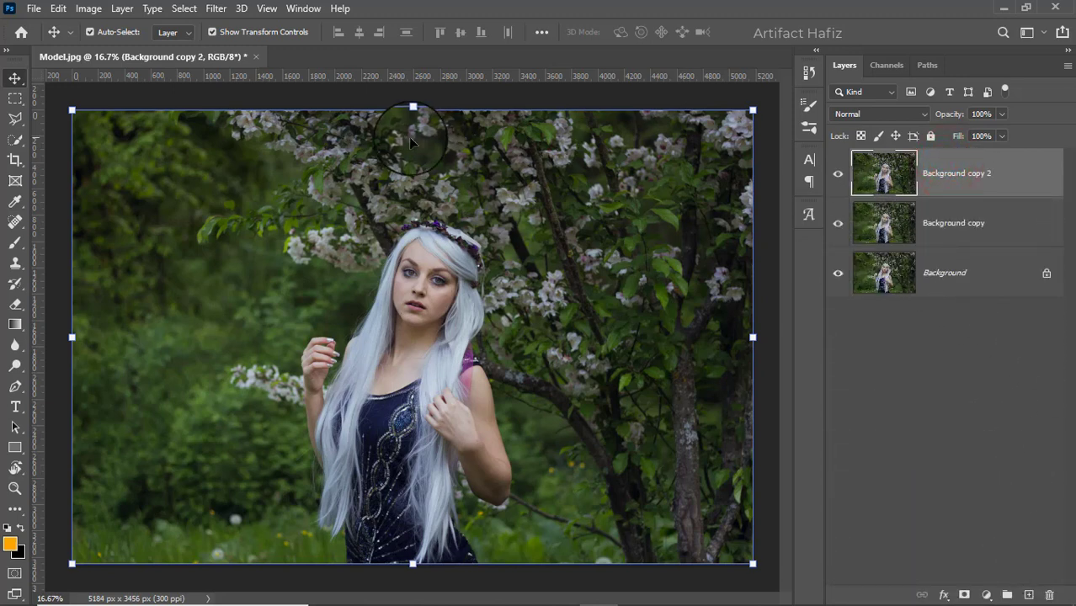
click(15, 139)
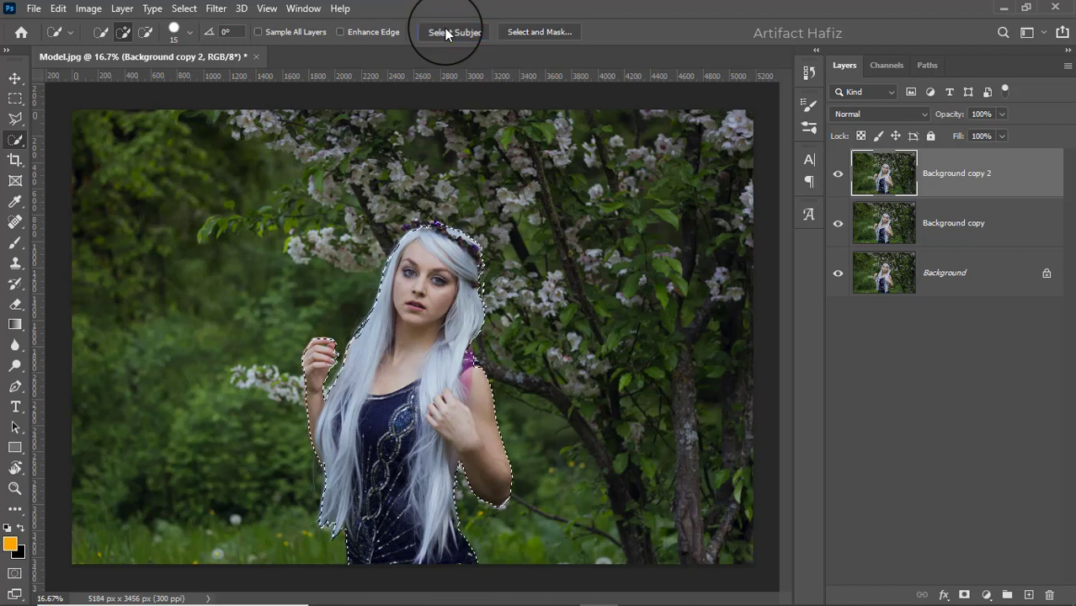
In Select and Mask, brush the hair edge up to the crown with the Refine Edge Brush
click(517, 32)
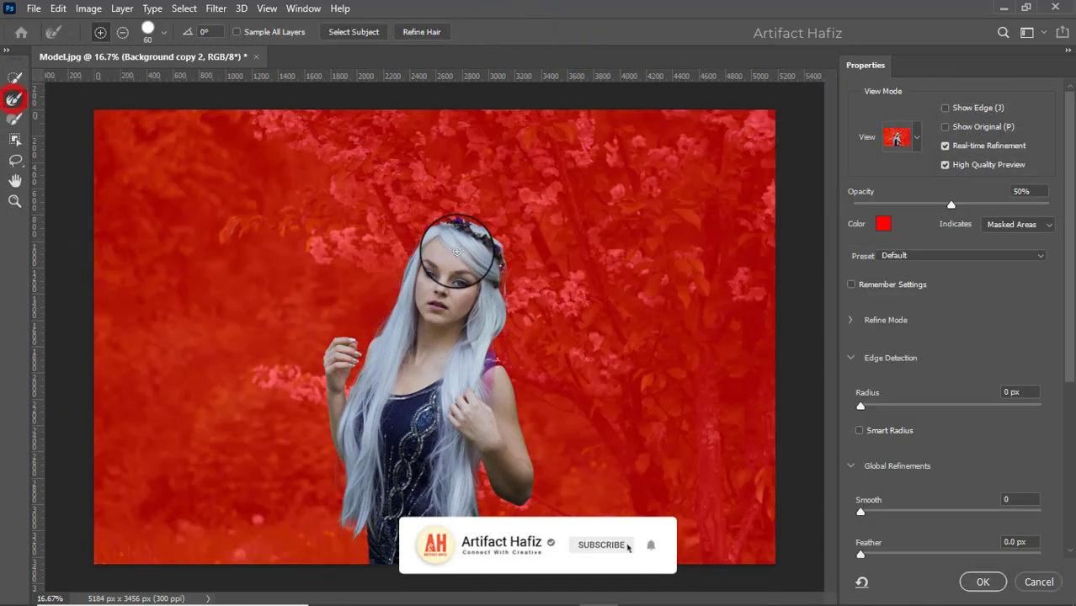
alt+scroll(383, 326, up, 3)
alt+scroll(383, 326, up, 3)
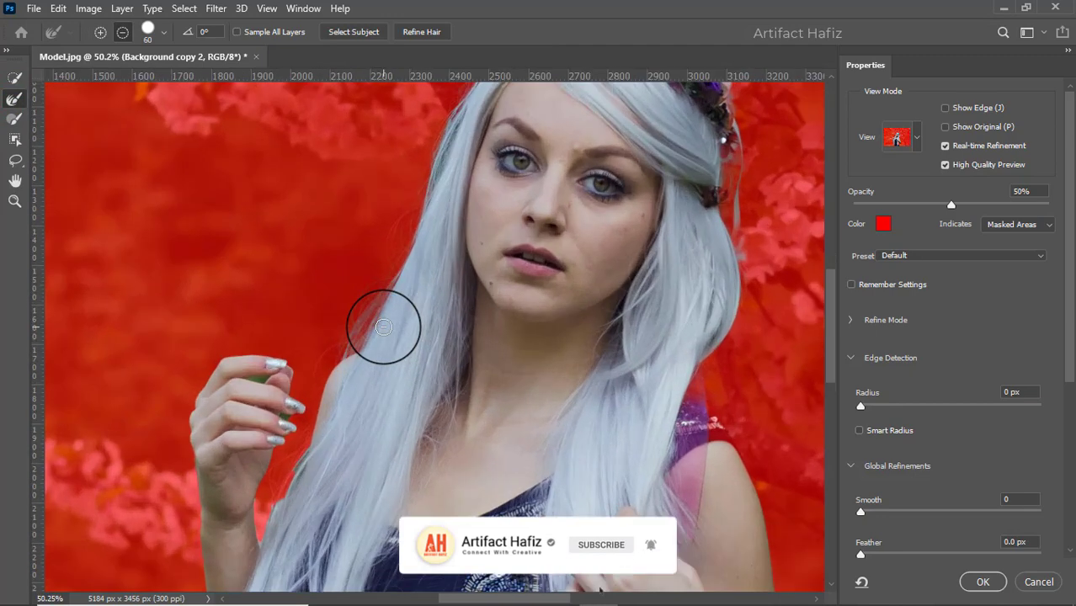
drag(413, 220, 380, 301)
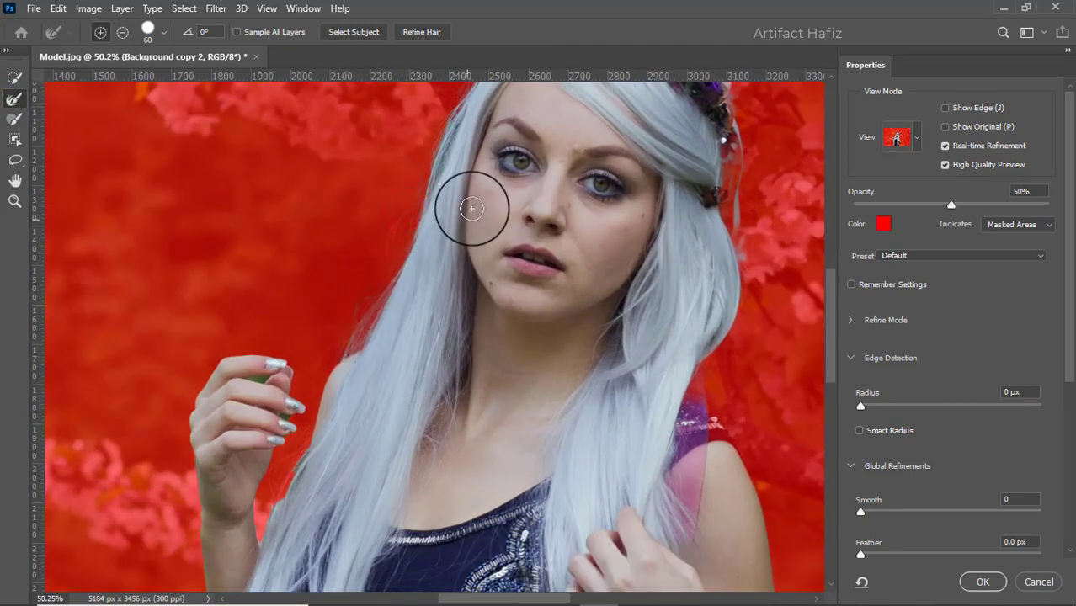
drag(473, 192, 449, 480)
mouse_move(449, 361)
mouse_down()
mouse_move(547, 291)
mouse_move(610, 295)
mouse_up()
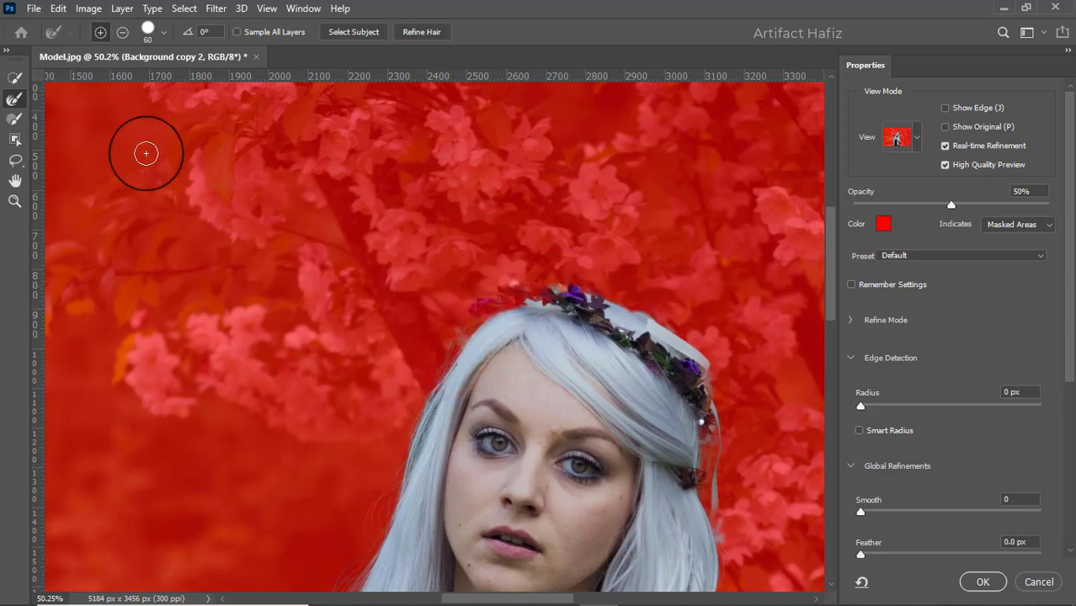
Add the flower crown to the selection and touch up the lower hair edge
click(14, 77)
mouse_move(503, 311)
mouse_down()
mouse_move(479, 306)
mouse_move(503, 307)
mouse_up()
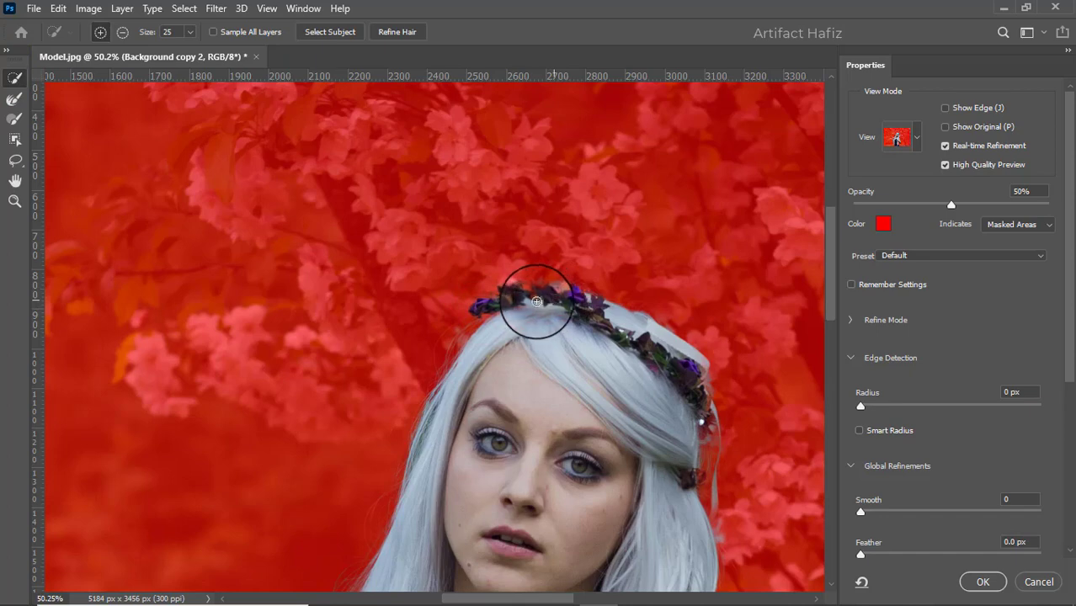
mouse_move(526, 303)
mouse_down()
mouse_move(499, 313)
mouse_move(511, 320)
mouse_move(552, 293)
mouse_up()
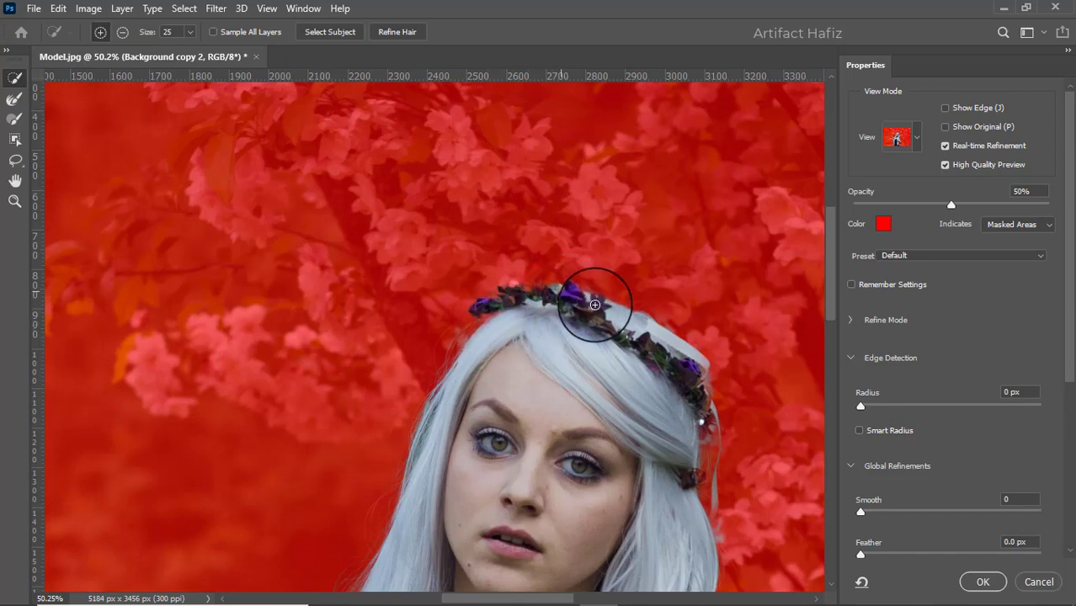
drag(672, 365, 547, 235)
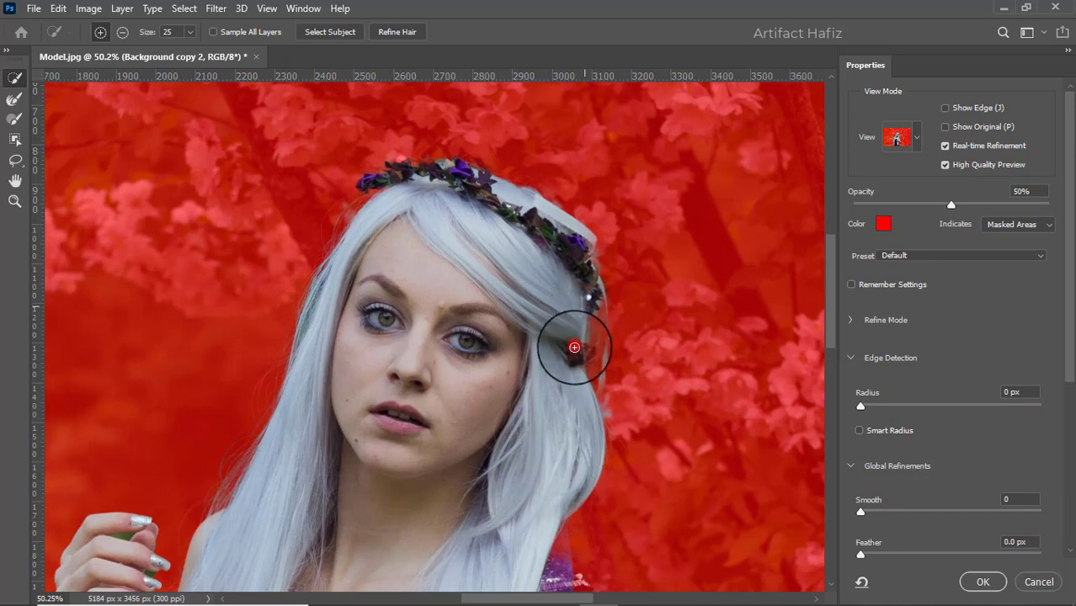
drag(570, 411, 552, 356)
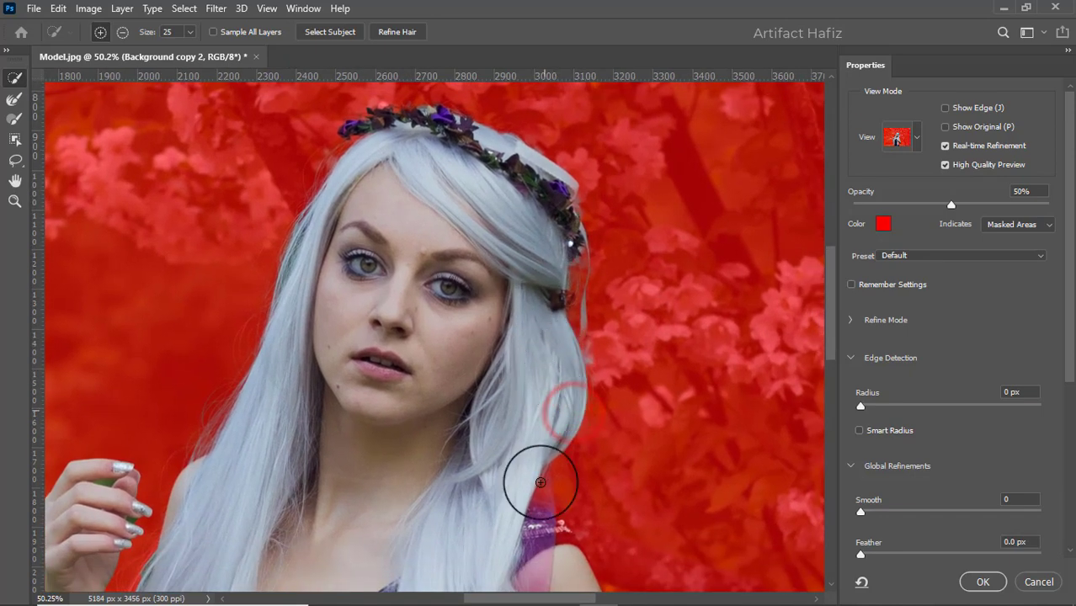
drag(539, 478, 544, 471)
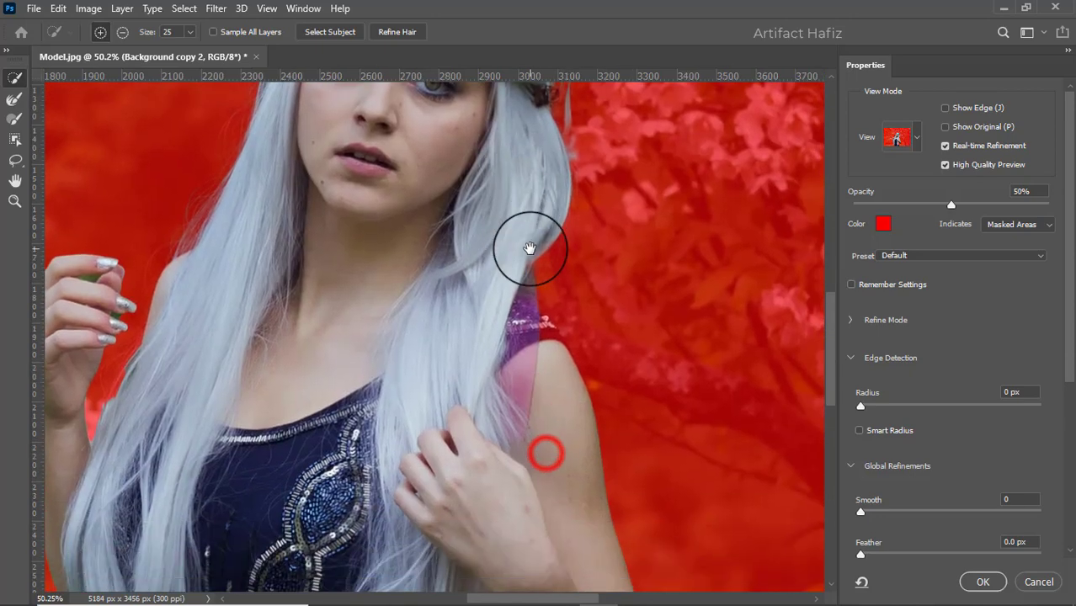
mouse_move(546, 453)
mouse_down()
mouse_move(530, 297)
mouse_move(532, 391)
mouse_move(549, 375)
mouse_up()
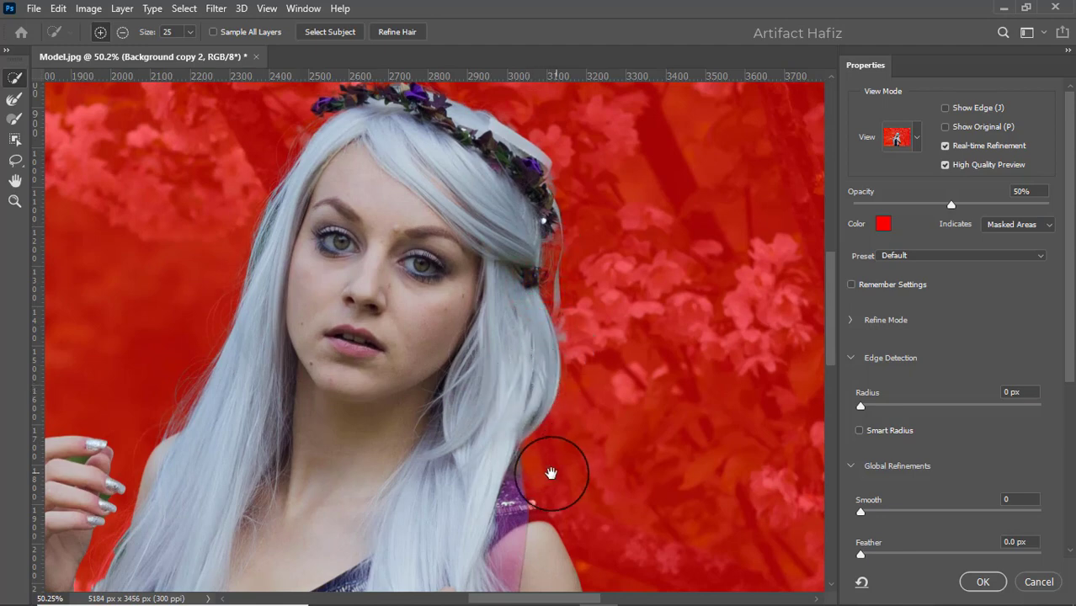
Brush along the shoulder and arm to include them in the selection
click(10, 101)
drag(660, 444, 568, 192)
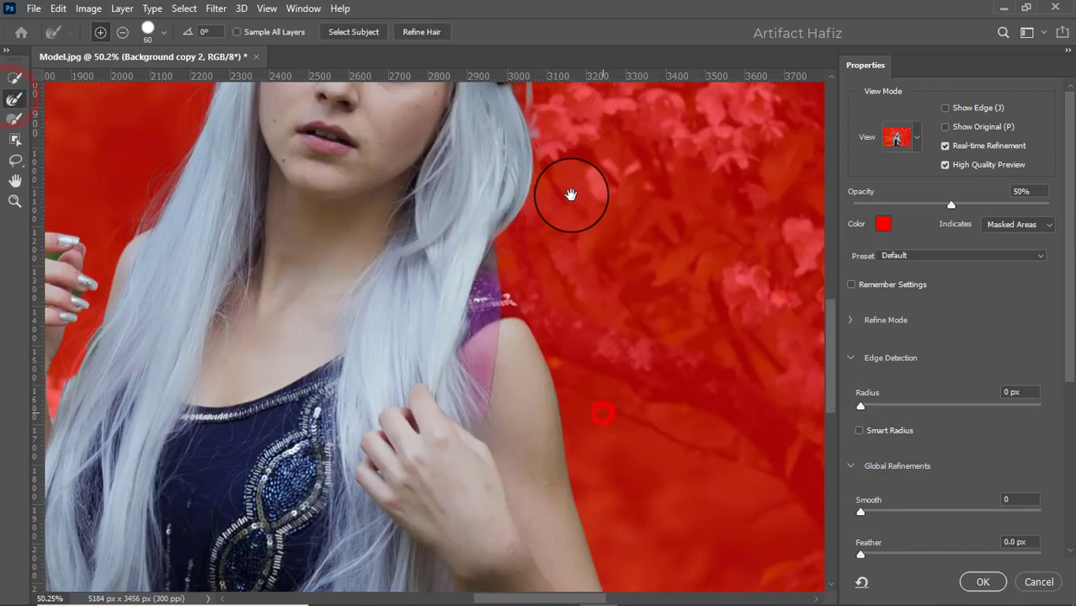
click(14, 76)
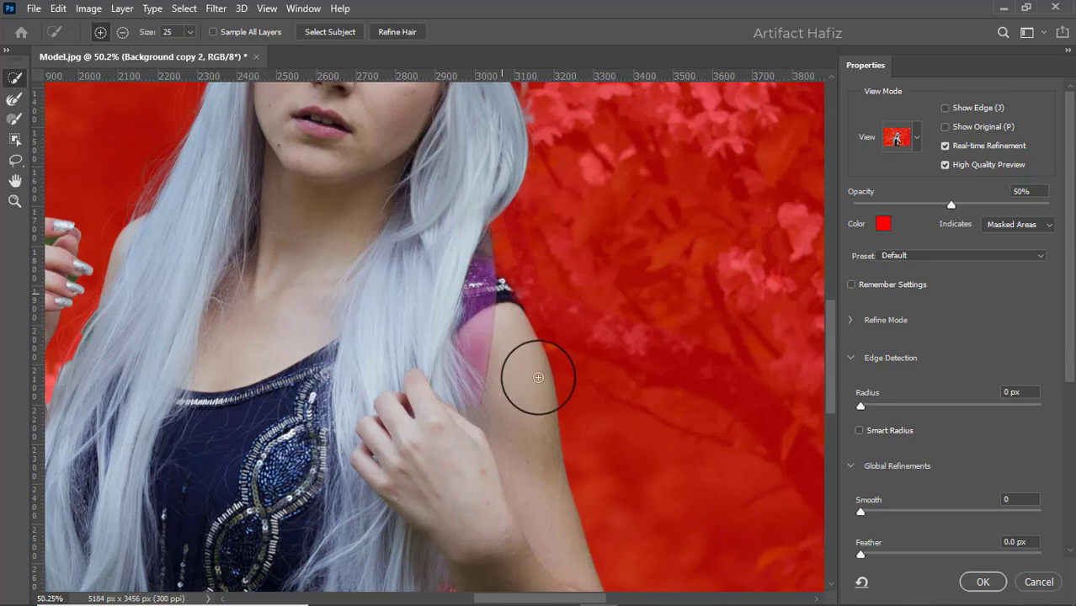
drag(436, 284, 401, 271)
scroll(400, 271, down, 3)
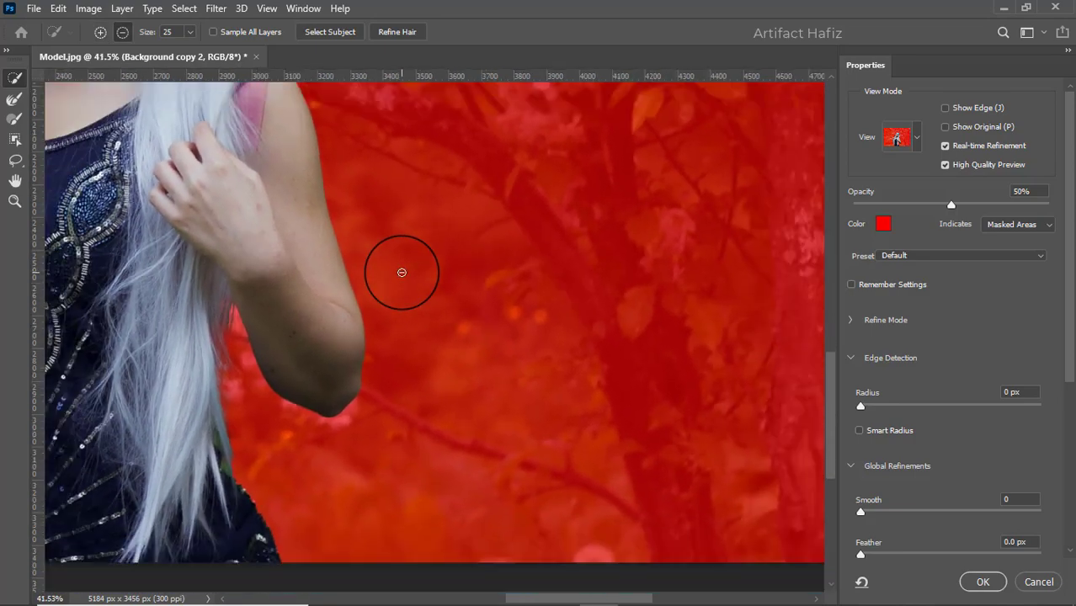
scroll(252, 310, down, 1)
scroll(253, 310, down, 1)
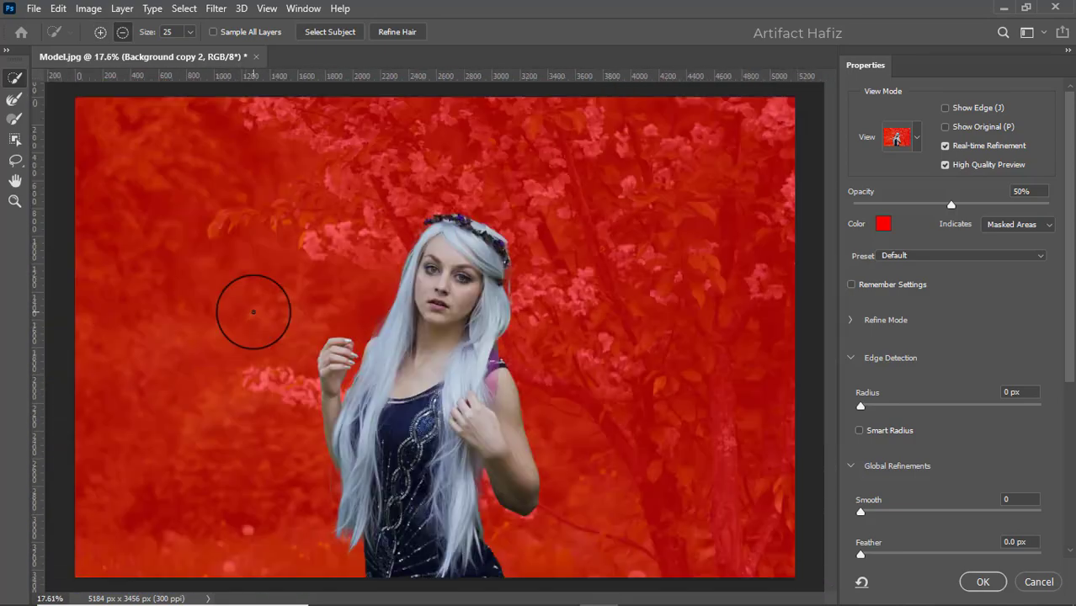
scroll(246, 317, up, 1)
scroll(286, 328, up, 1)
scroll(370, 379, up, 1)
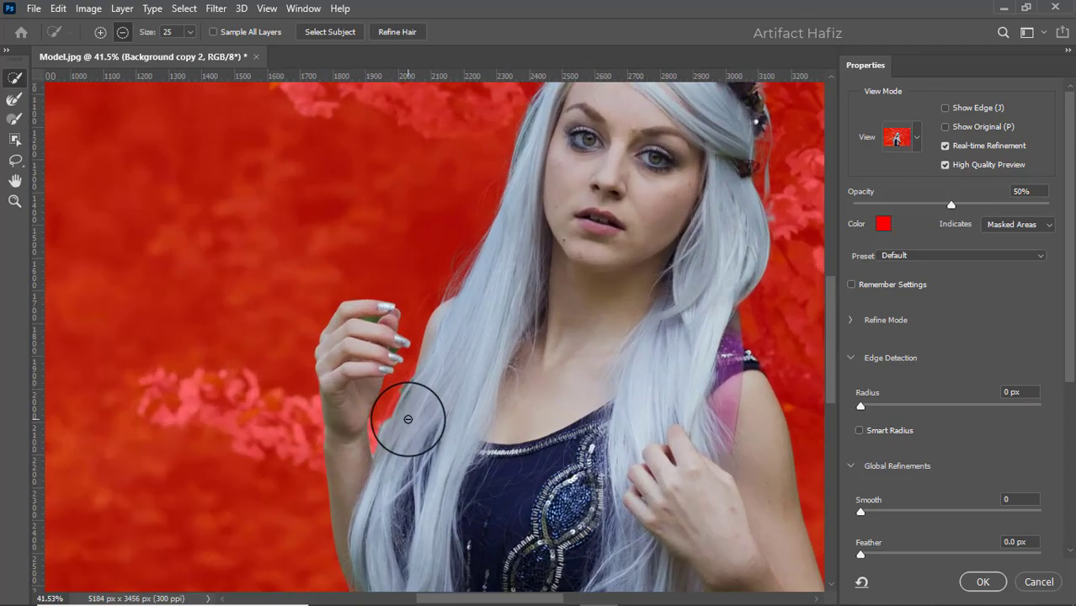
scroll(360, 324, up, 2)
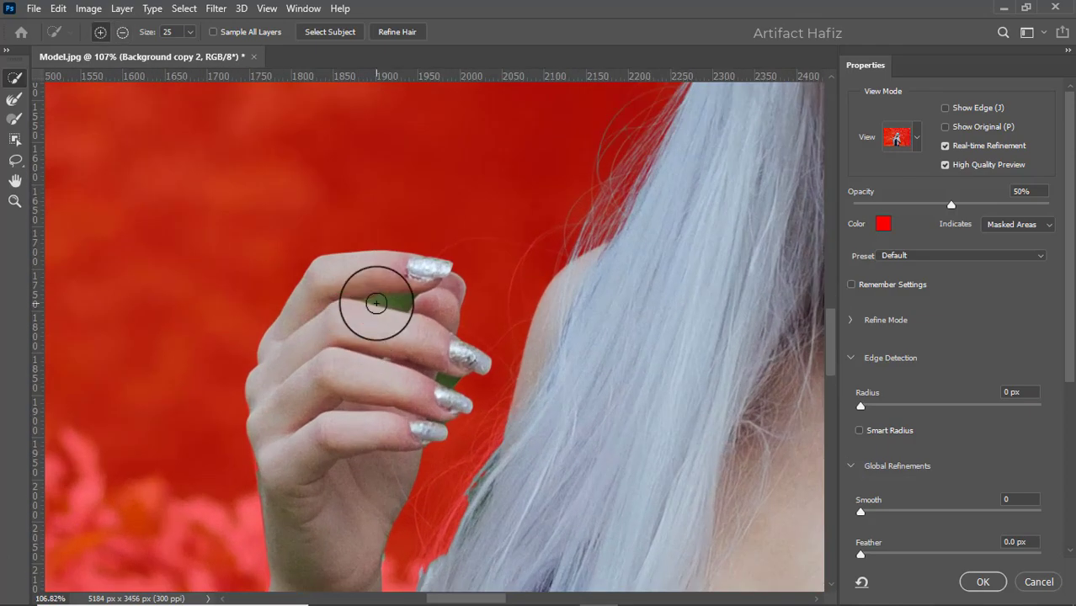
Paint out the background gaps between the fingers and apply the refined selection
click(14, 99)
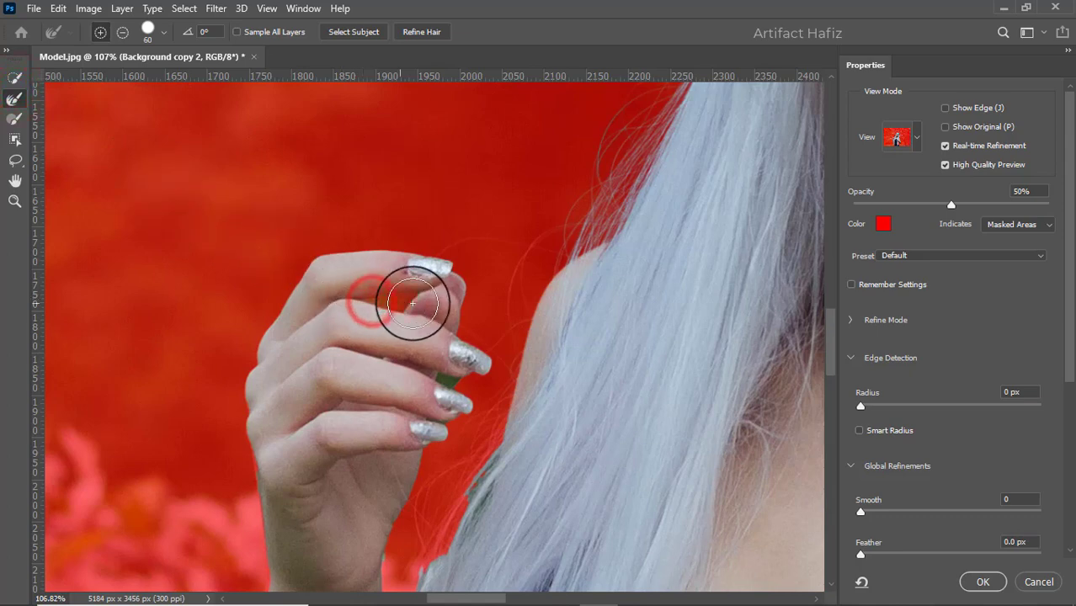
drag(368, 299, 423, 310)
drag(450, 380, 506, 388)
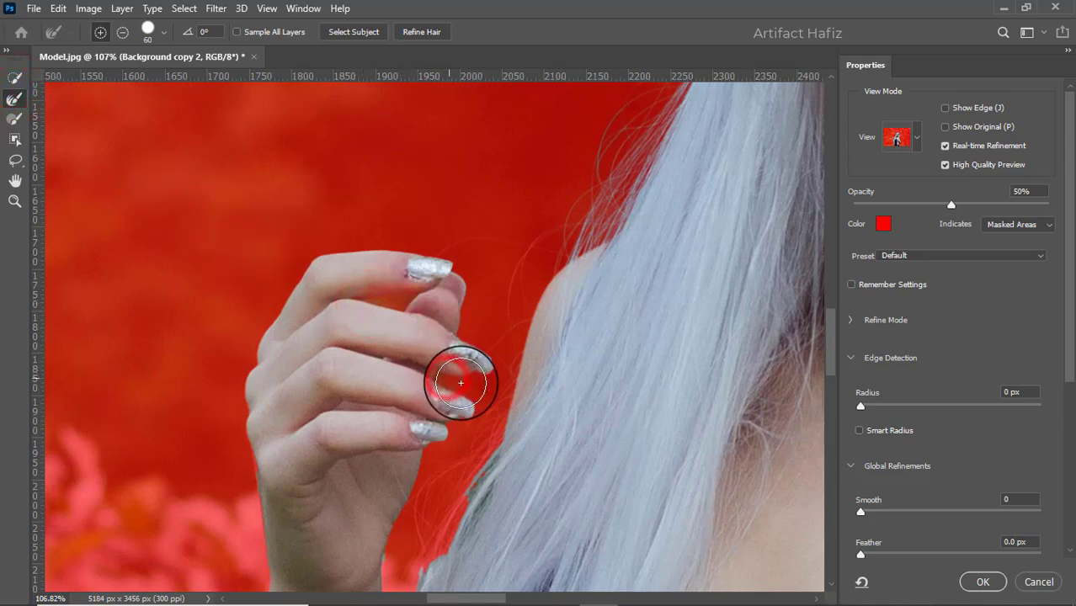
click(982, 581)
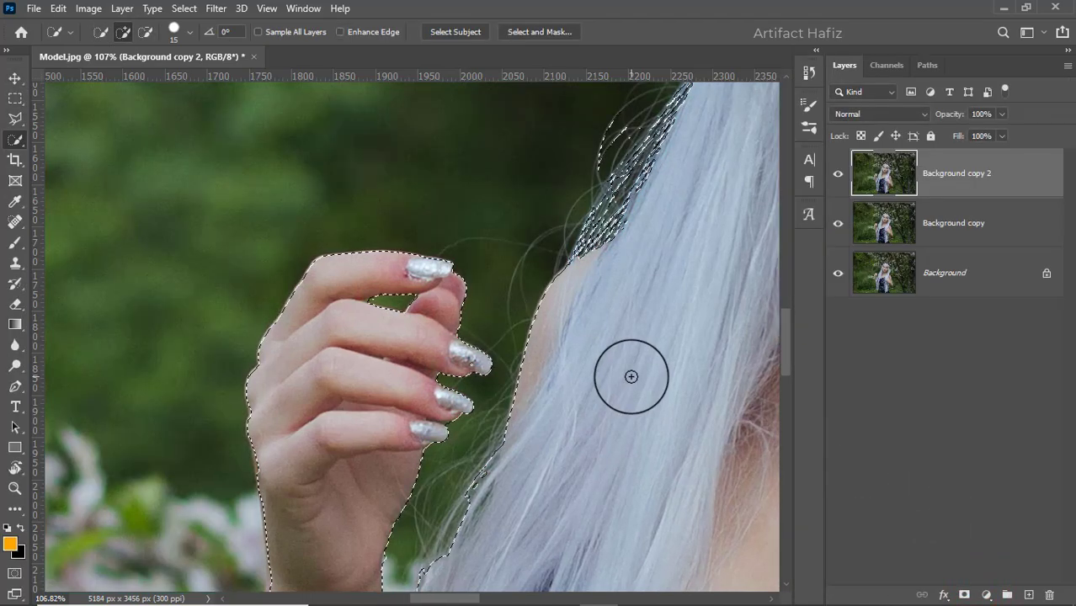
Mask Background copy 2 to the model, hide it, and select Background copy
scroll(629, 379, down, 3)
scroll(632, 376, down, 2)
scroll(633, 375, down, 2)
scroll(631, 377, down, 2)
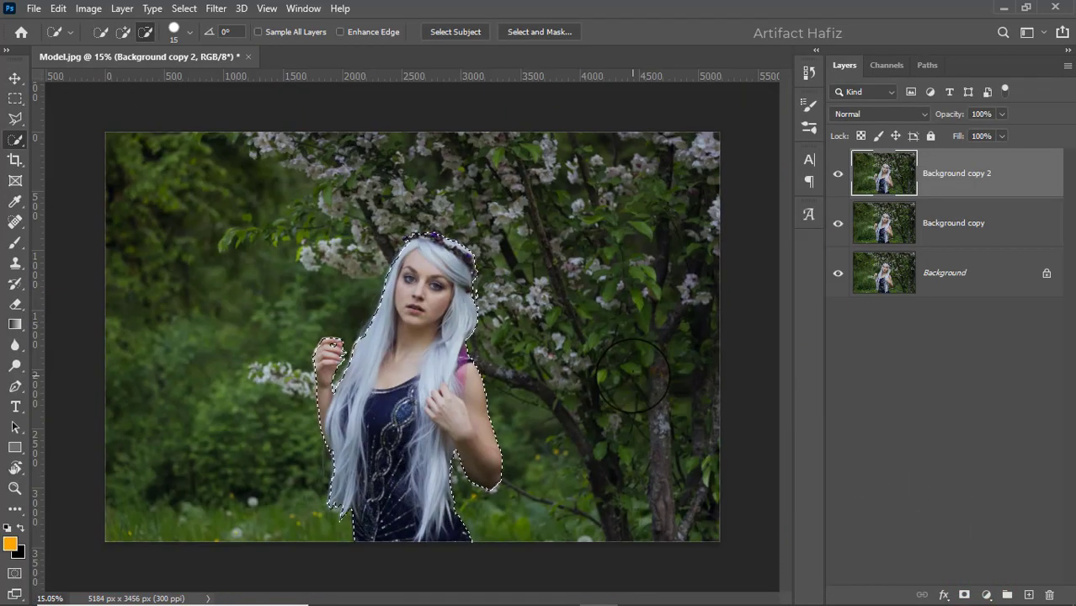
scroll(631, 379, up, 1)
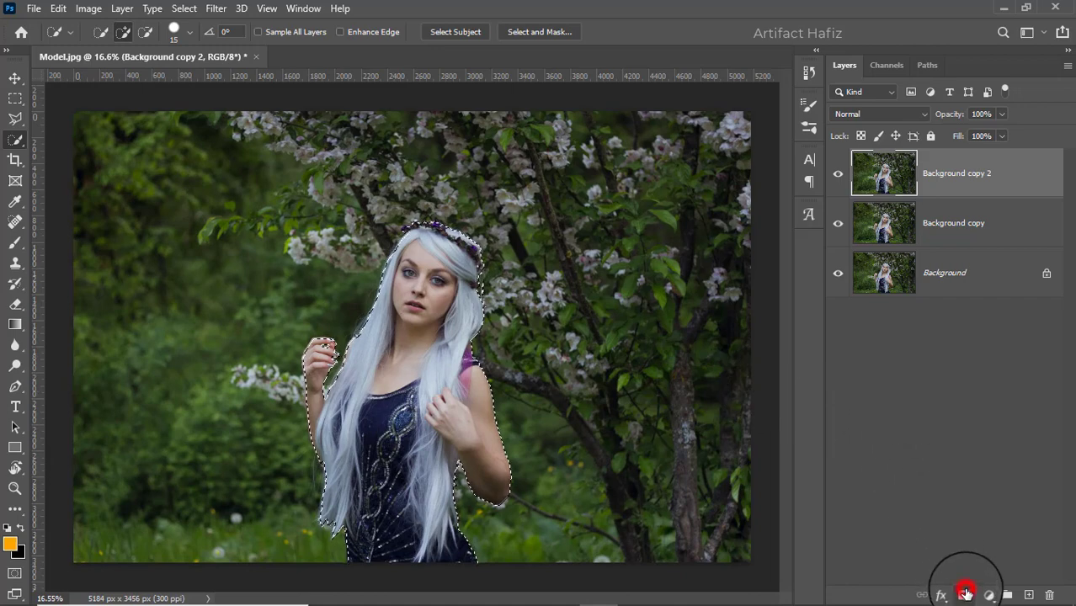
click(964, 593)
click(953, 229)
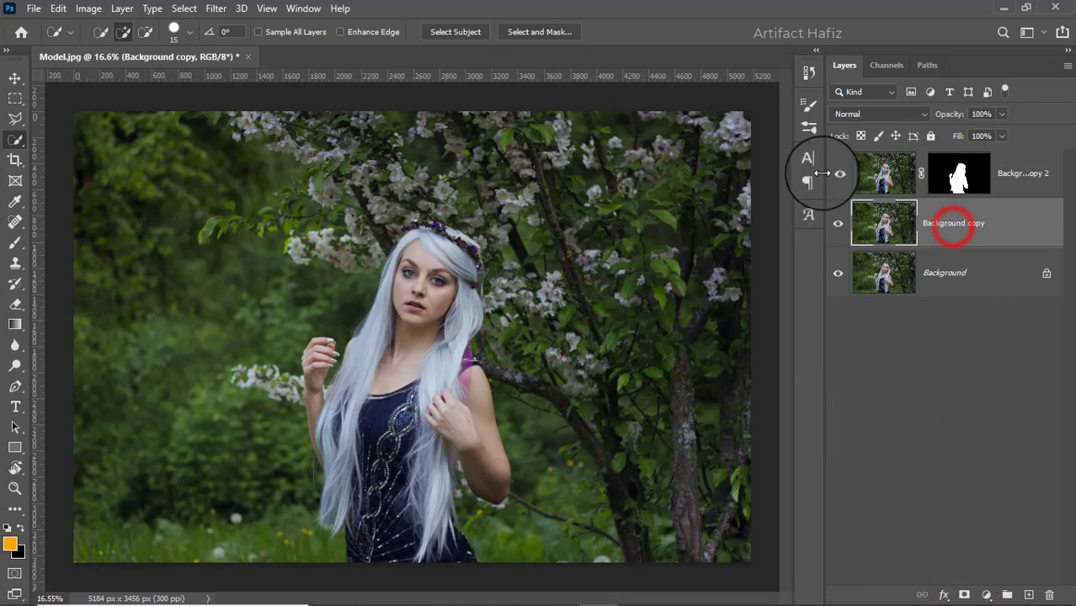
click(833, 174)
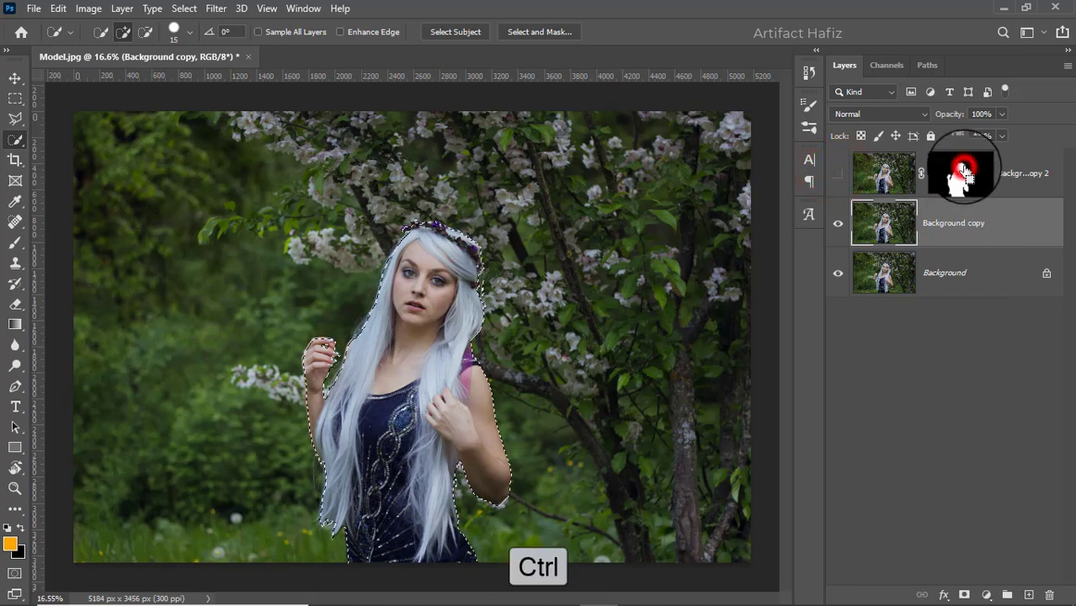
ctrl+click(955, 224)
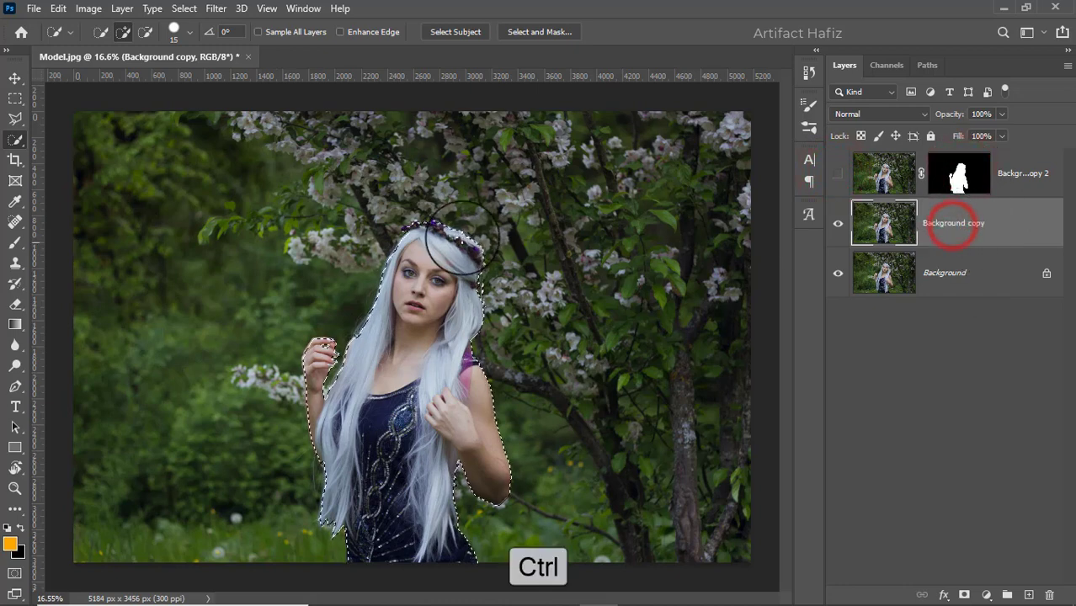
Expand the selection by 20 pixels
click(183, 8)
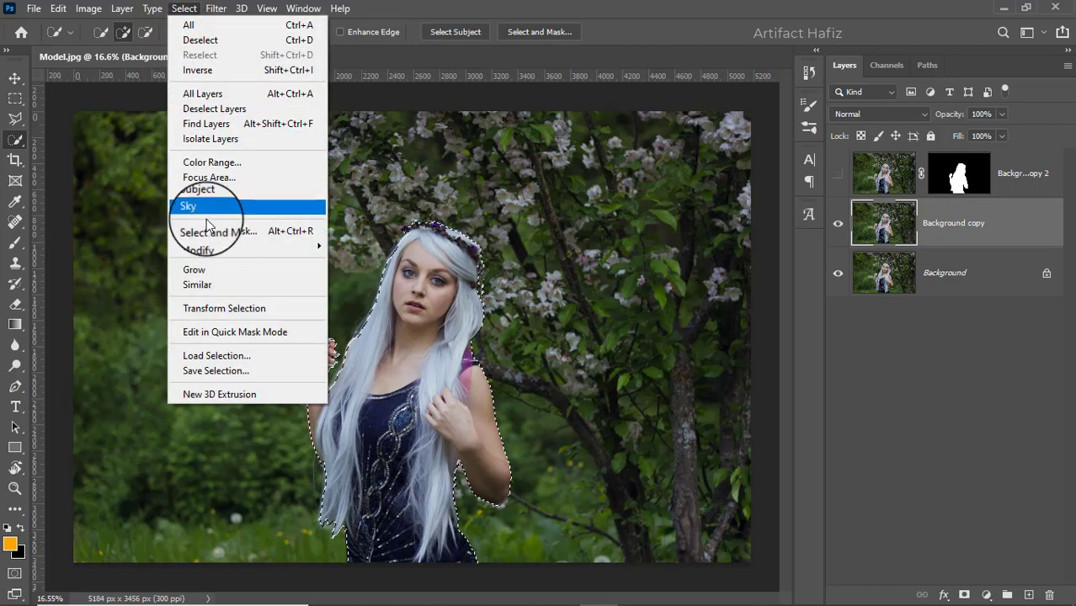
mouse_move(199, 247)
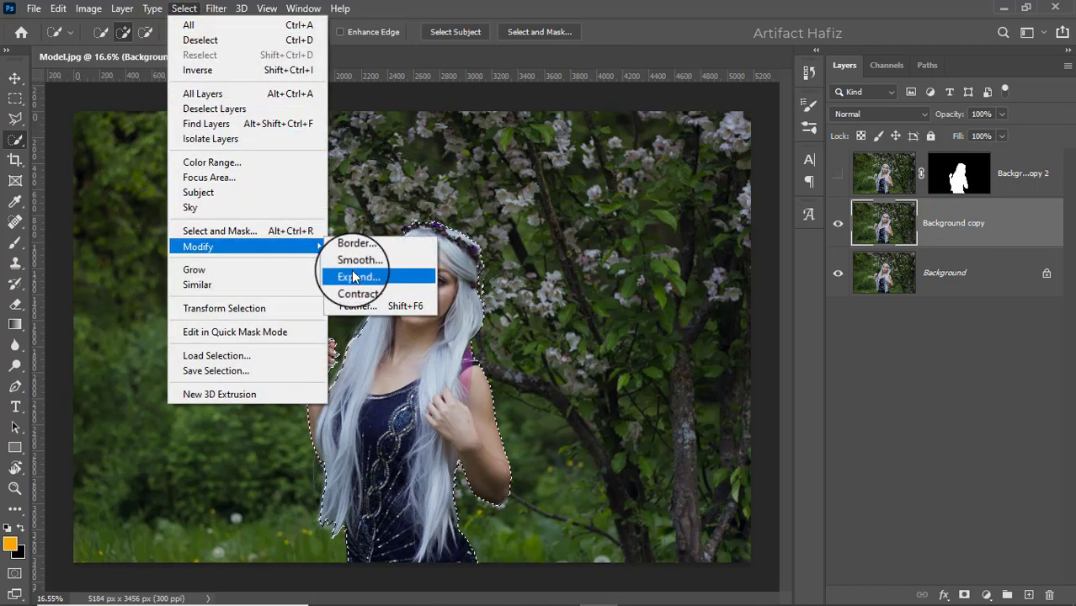
click(353, 276)
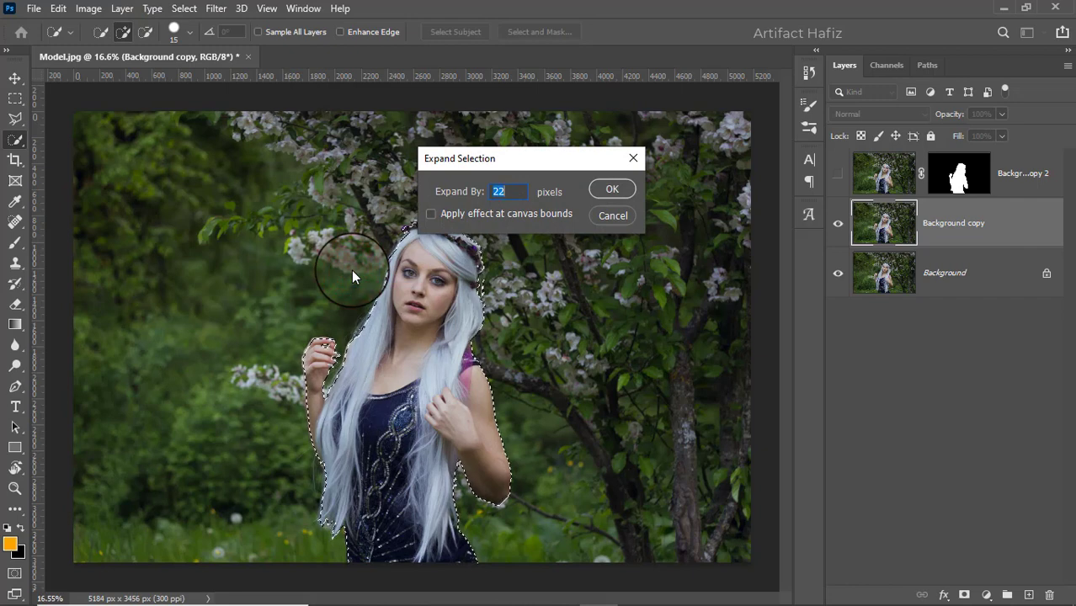
click(519, 190)
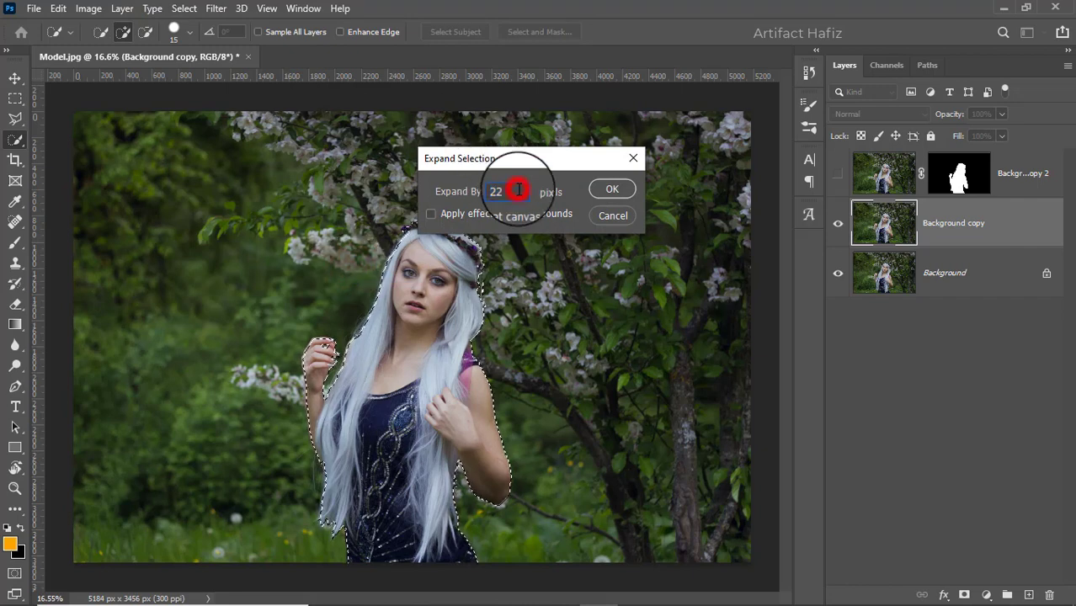
key(Down)
key(Down)
key(Down)
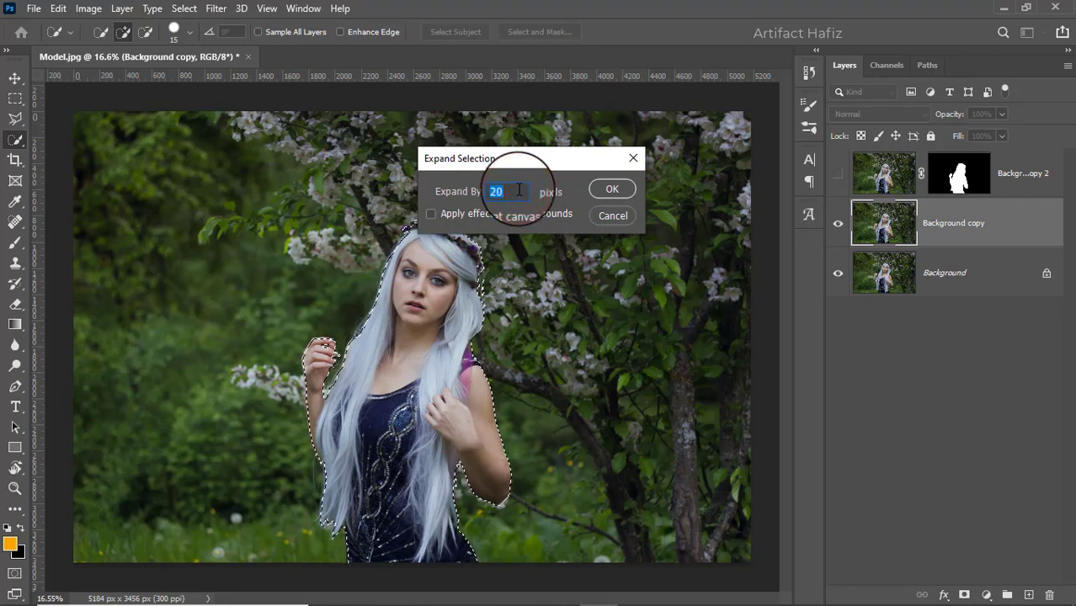
click(612, 189)
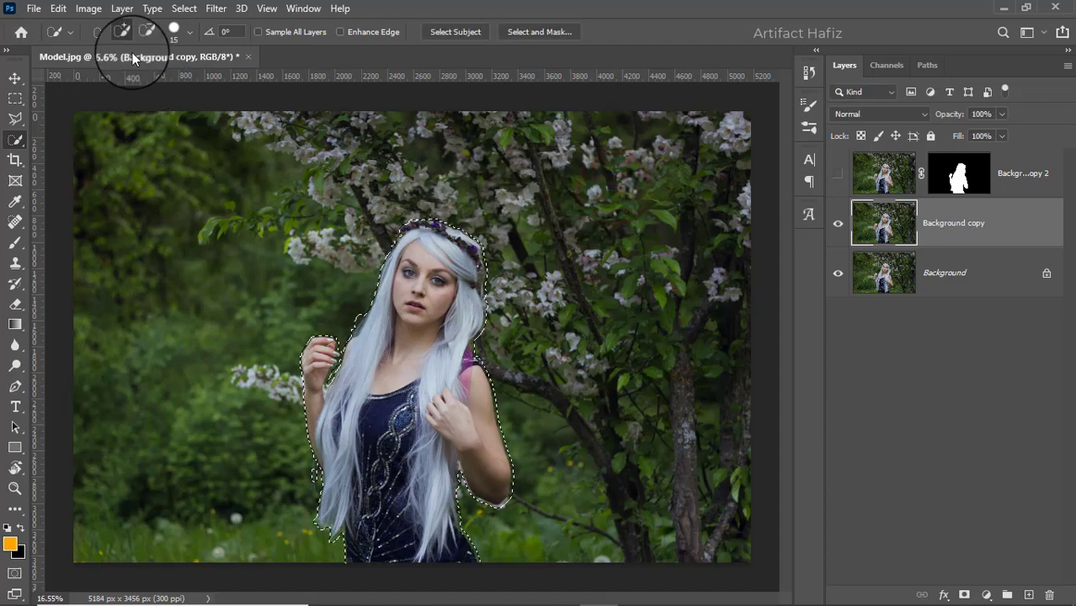
Content-Aware fill the expanded selection on Background copy to erase the model
click(56, 10)
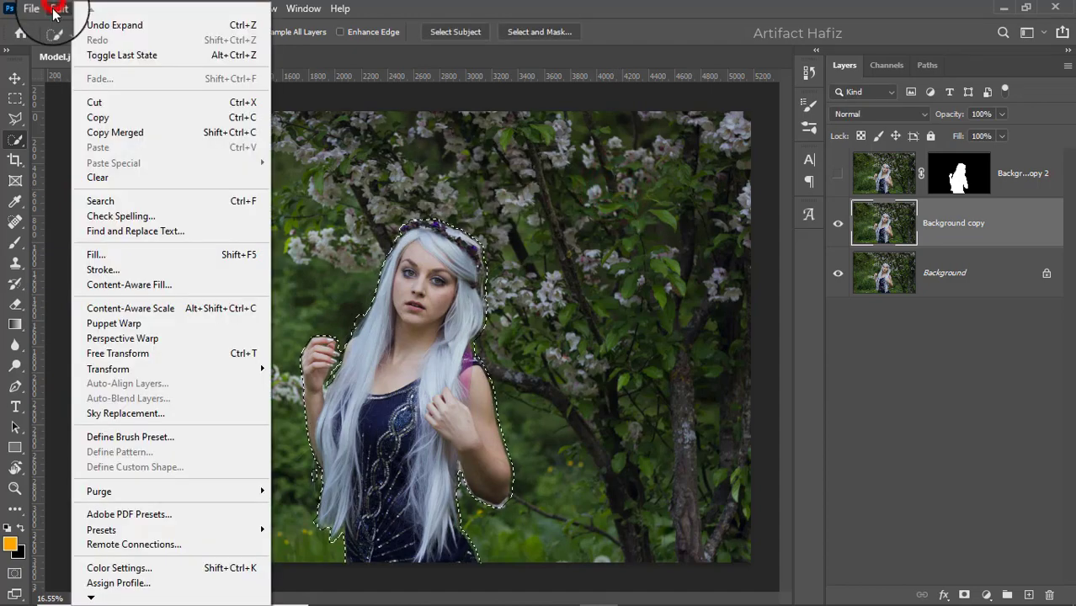
click(96, 254)
click(760, 308)
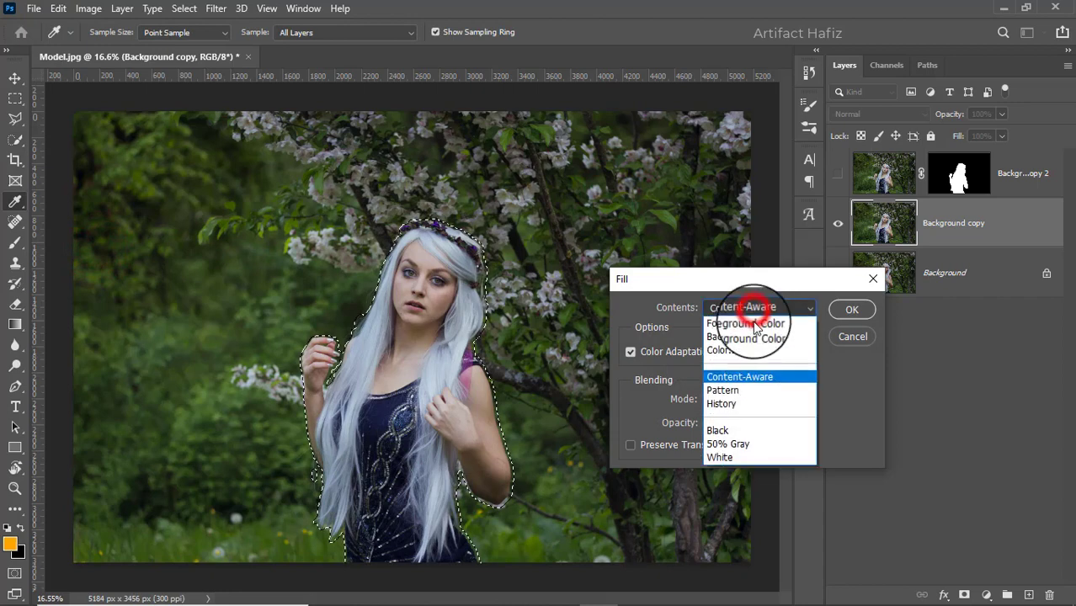
click(753, 373)
click(851, 311)
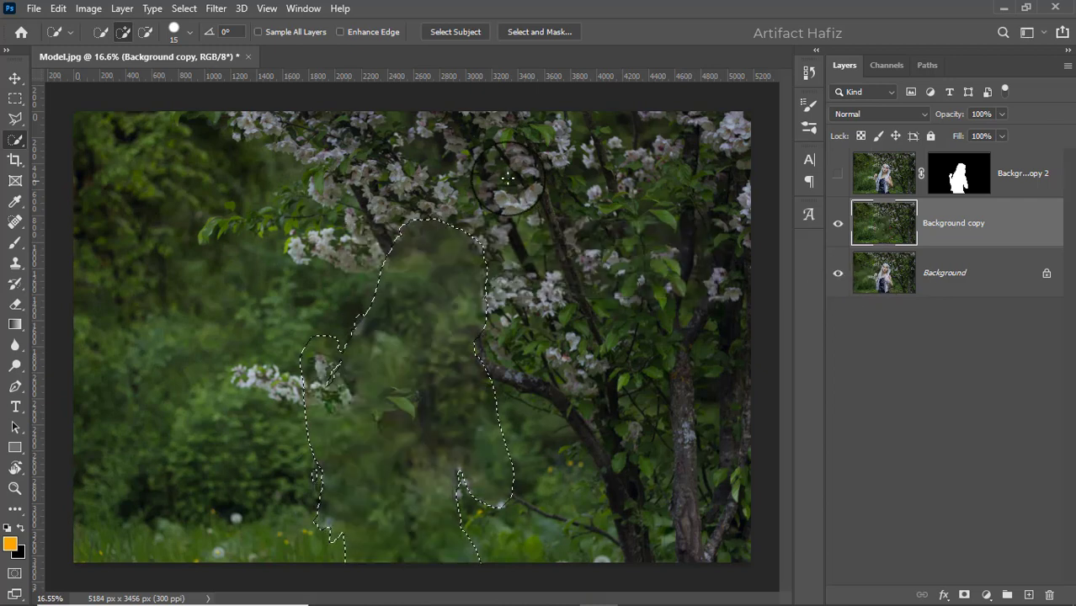
Deselect everything
click(184, 9)
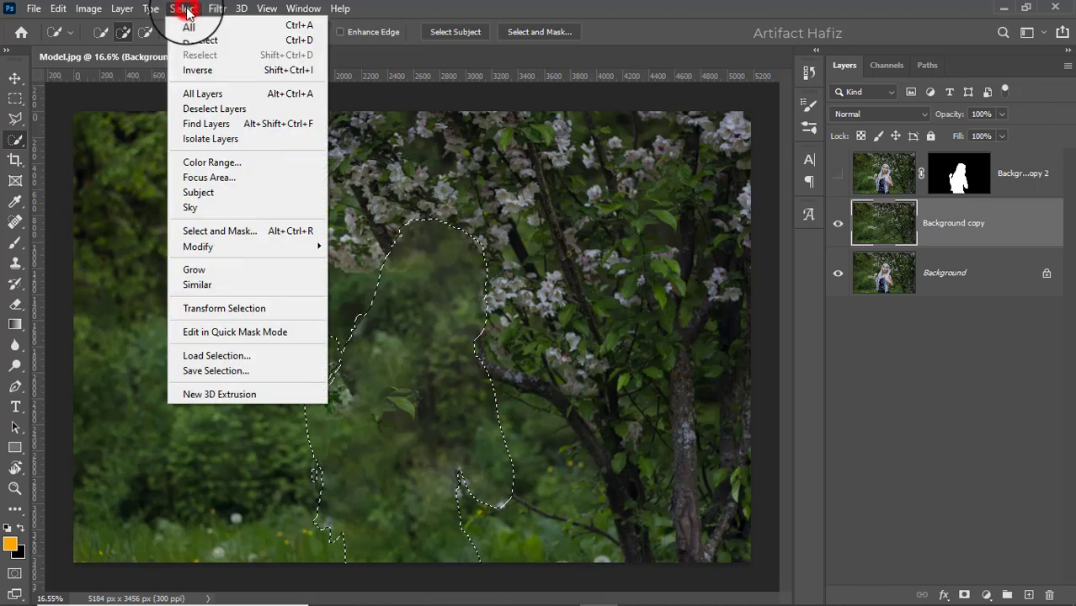
click(198, 41)
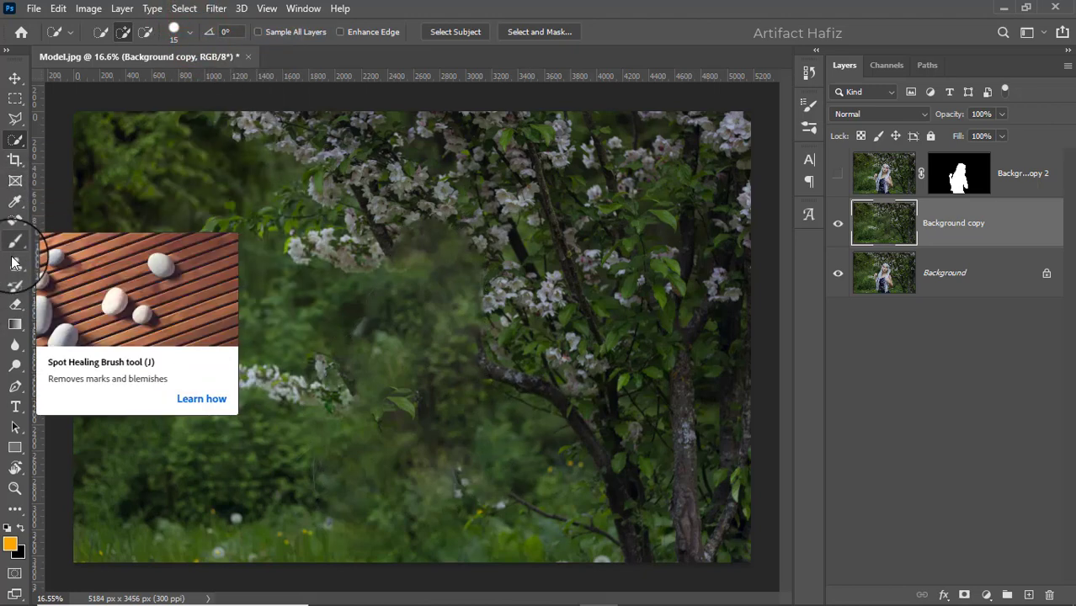
click(16, 263)
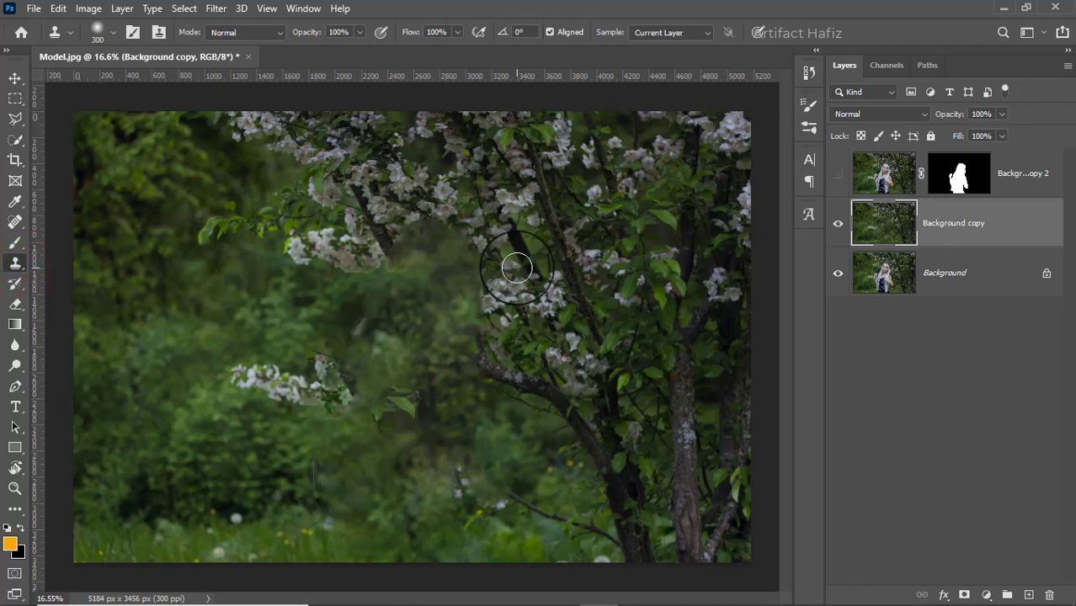
Clone flower and foliage texture with a 600 px brush over the smeared fill seams
key(bracketright)
key(bracketright)
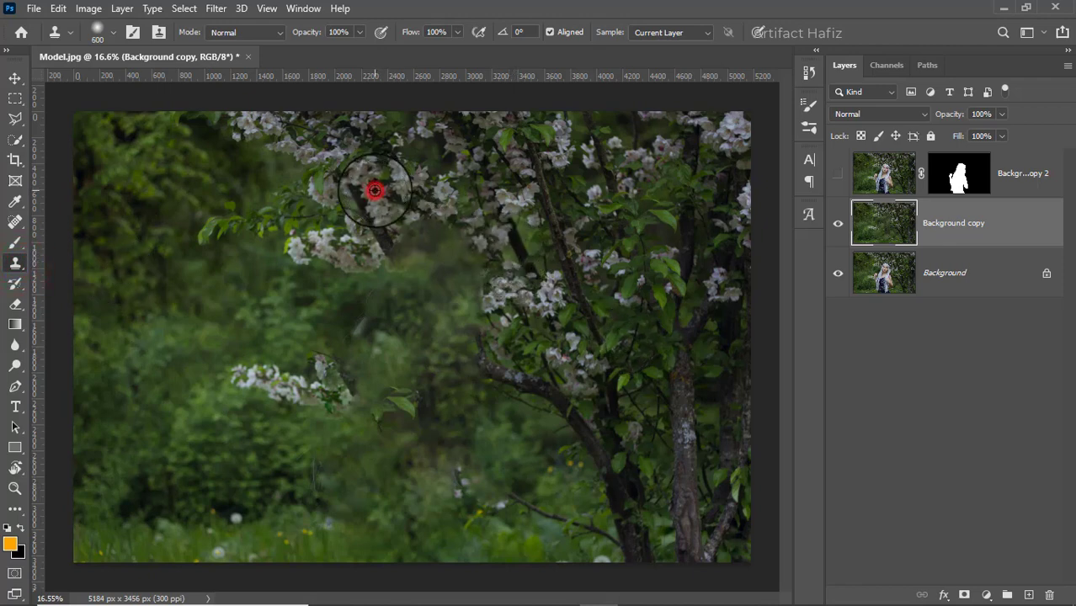
alt+click(374, 190)
drag(384, 228, 477, 242)
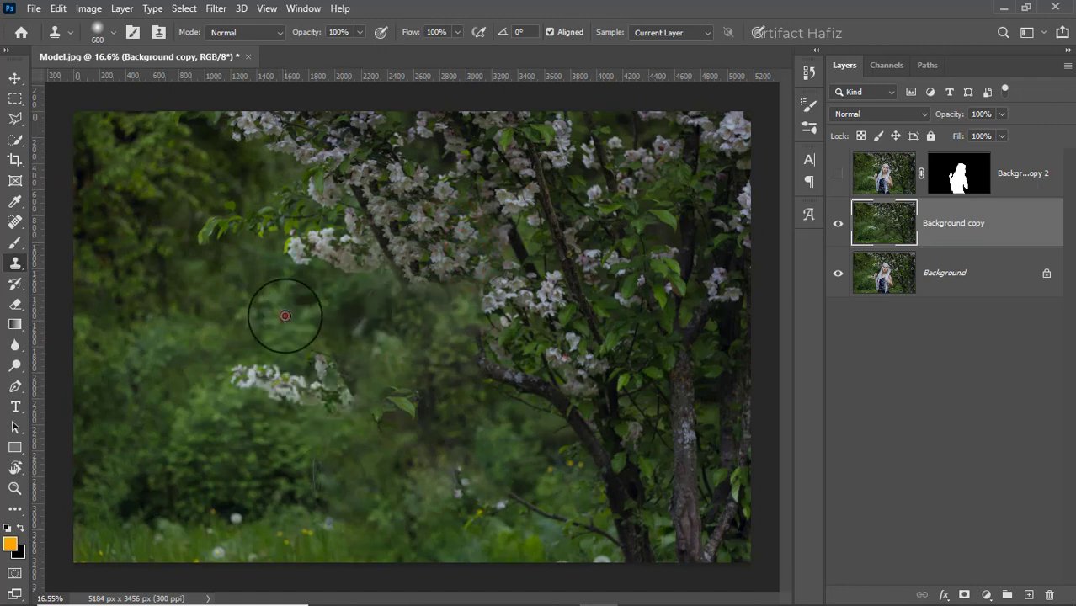
mouse_move(284, 316)
mouse_down()
mouse_move(255, 373)
mouse_move(389, 392)
mouse_up()
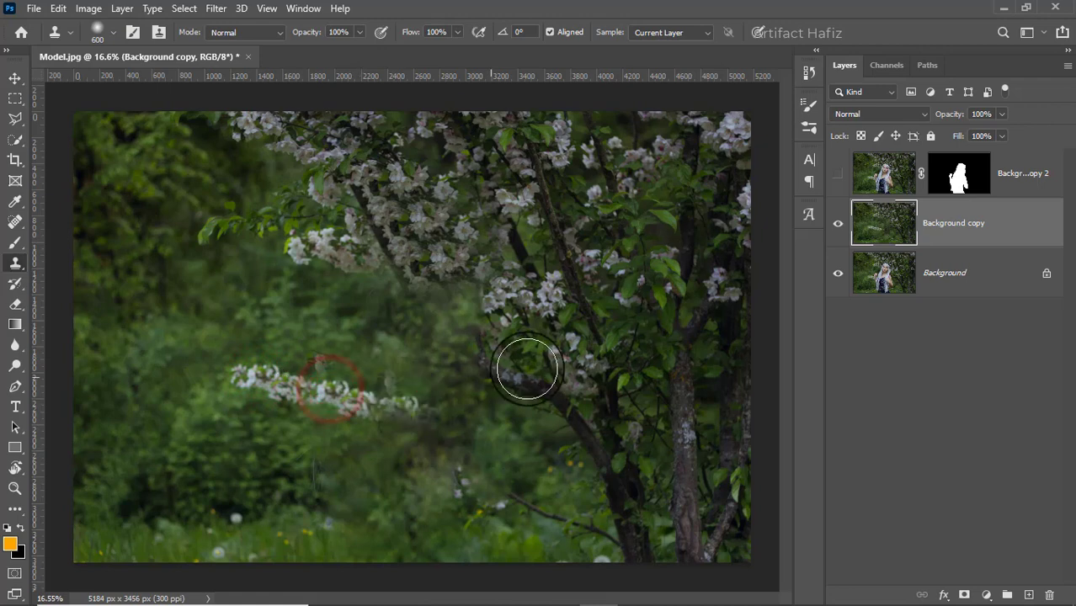
click(480, 420)
click(421, 389)
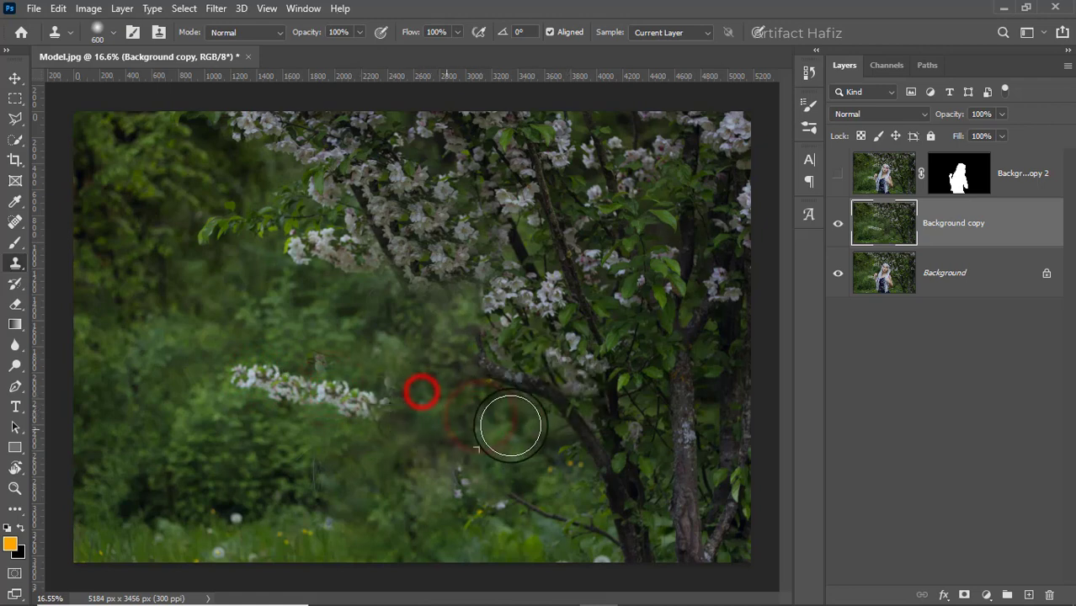
Show Background copy 2 again and convert Background copy for Smart Filters
click(838, 175)
click(990, 229)
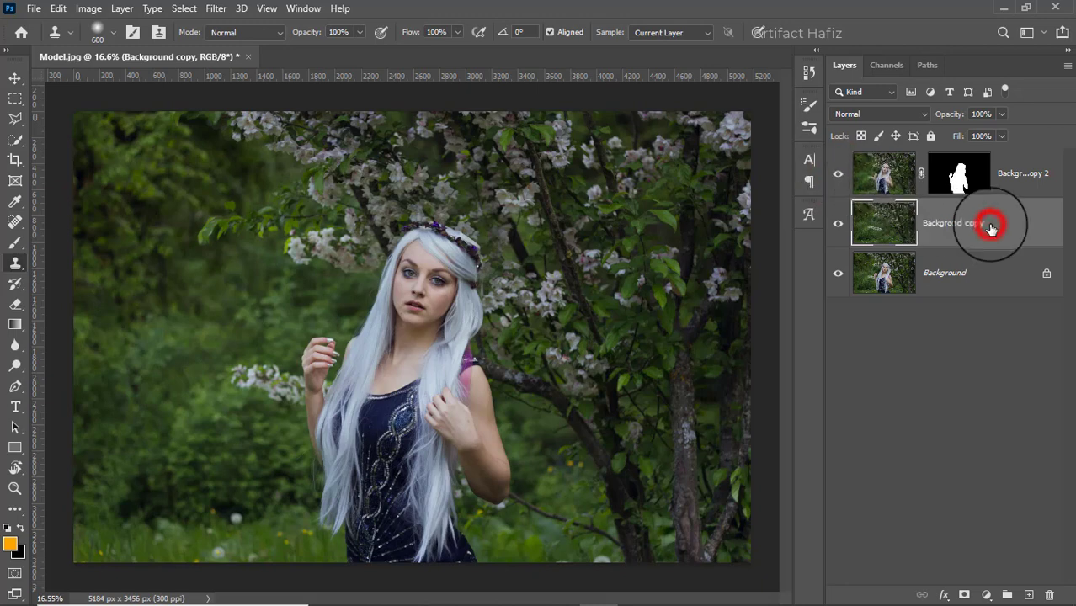
click(217, 8)
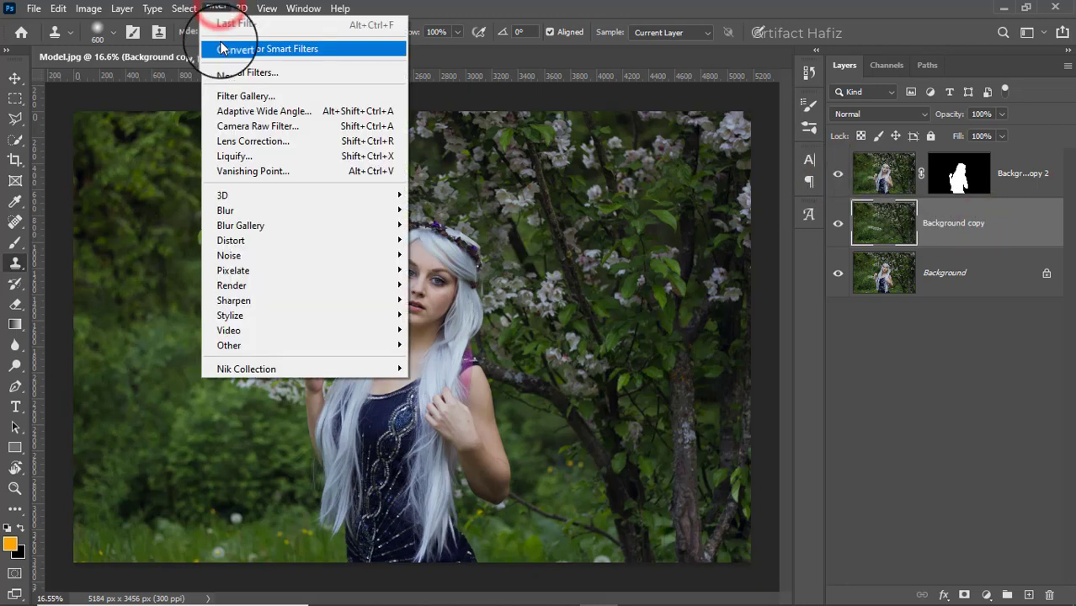
click(221, 48)
Open the Camera Raw Filter and close it without changes
click(216, 8)
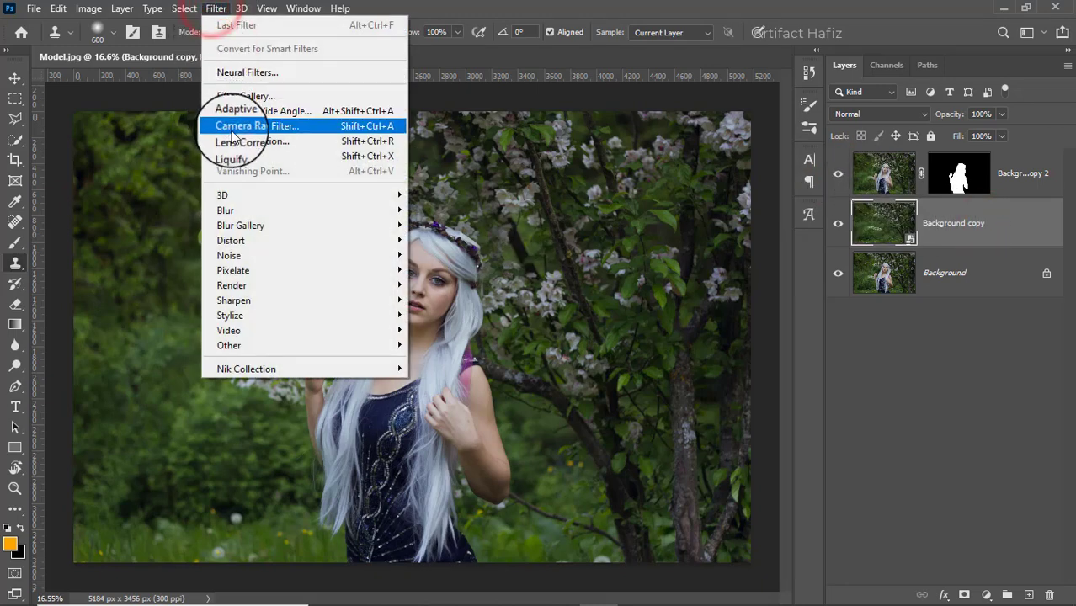
click(236, 128)
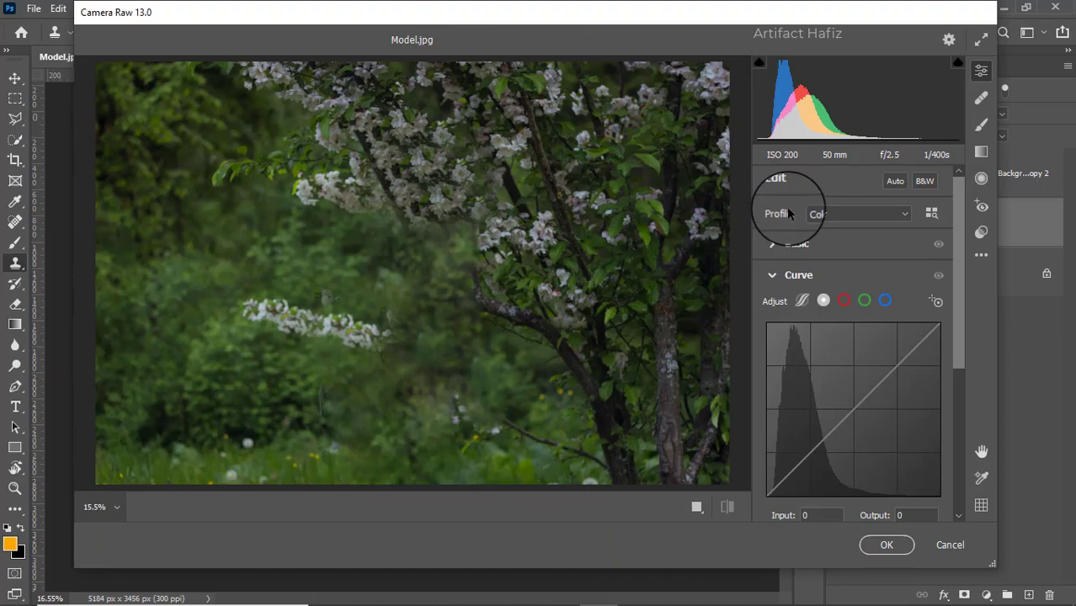
click(948, 545)
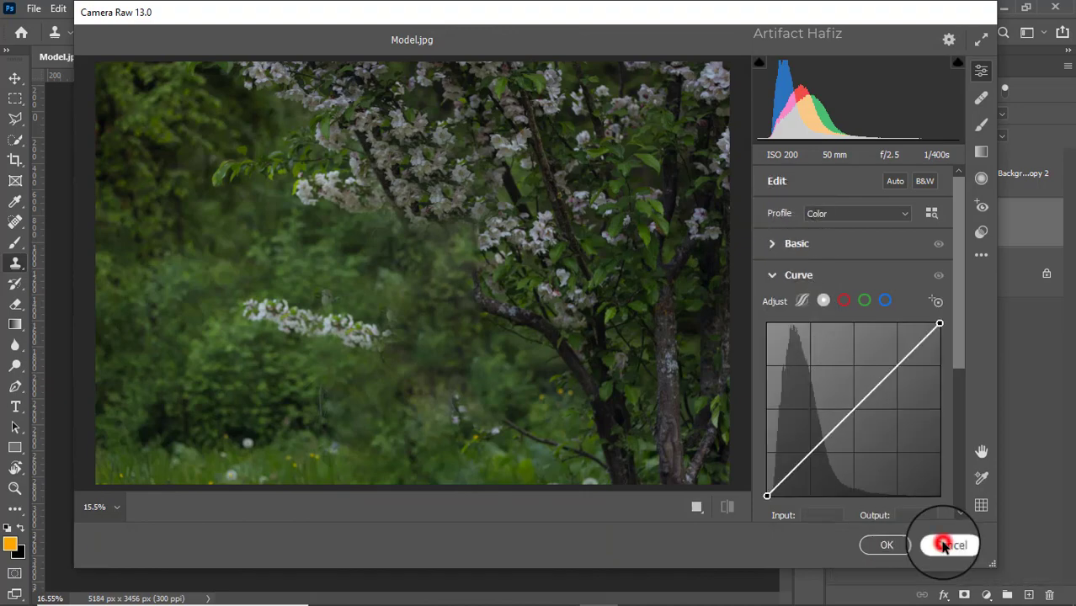
click(215, 8)
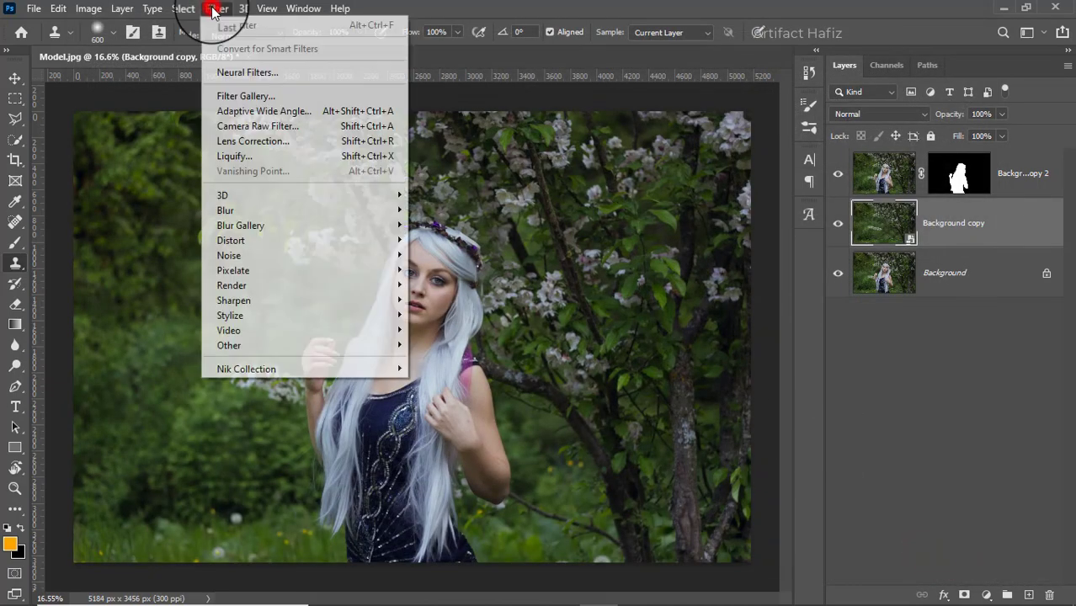
mouse_move(241, 225)
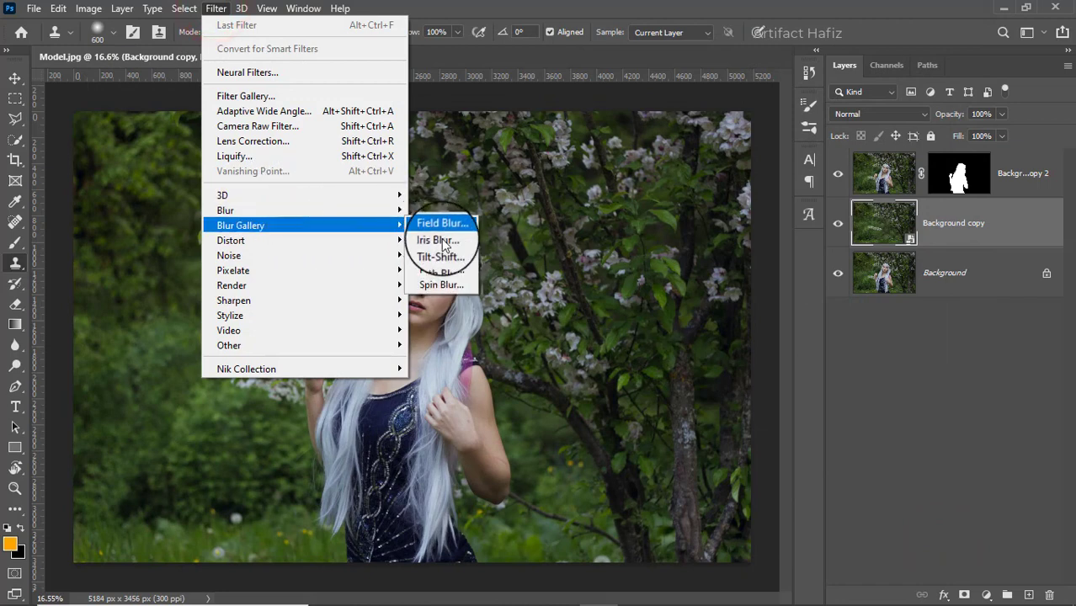
Set up a 109 px Tilt-Shift blur with the sharp band moved toward the image bottom
click(448, 255)
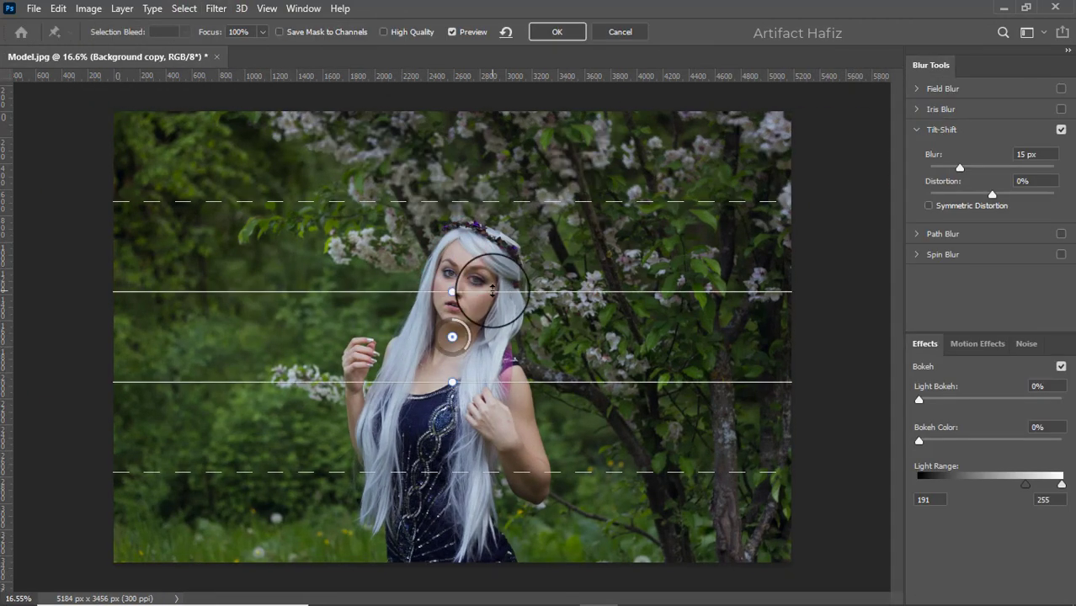
drag(959, 167, 996, 170)
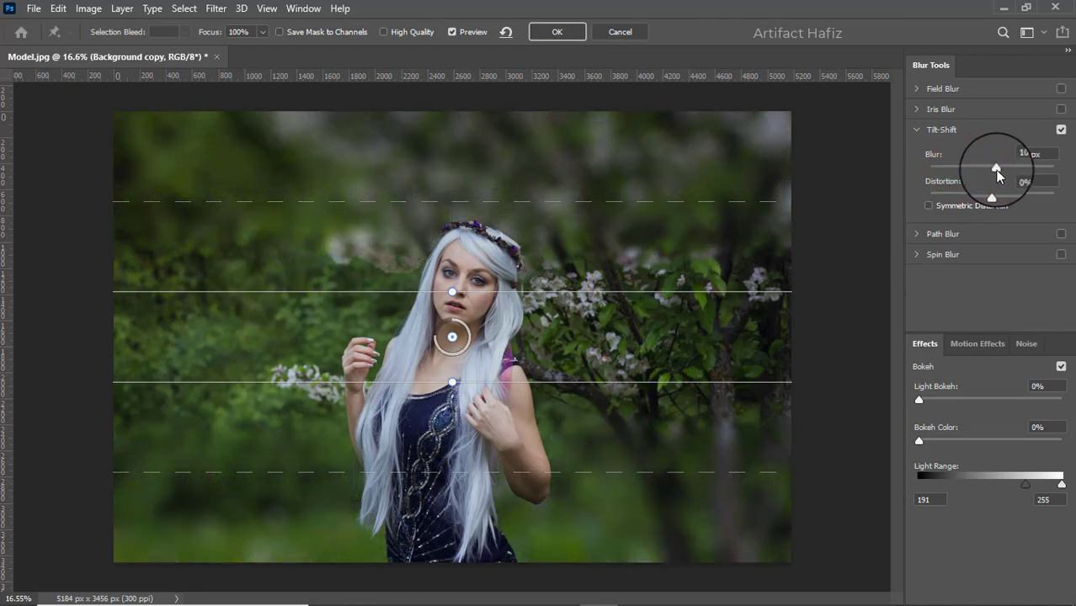
drag(452, 338, 443, 404)
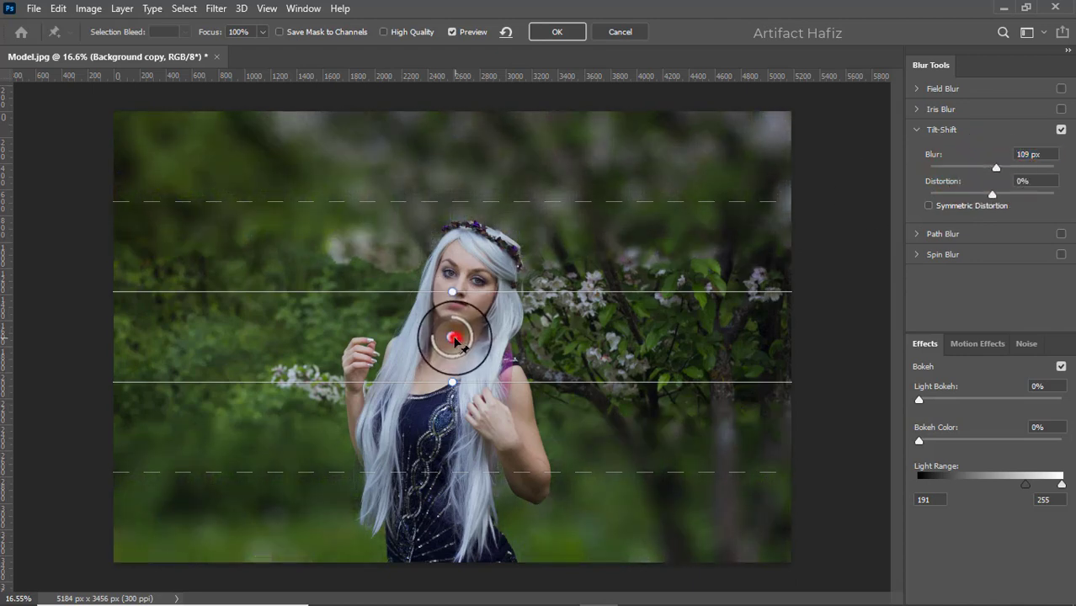
drag(455, 495, 447, 604)
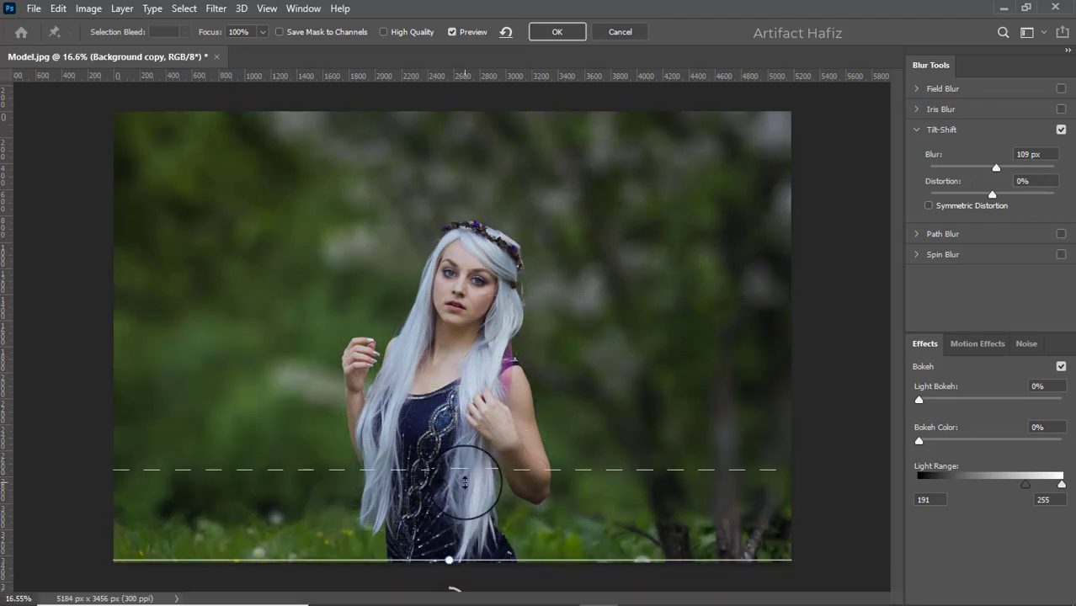
scroll(464, 481, down, 3)
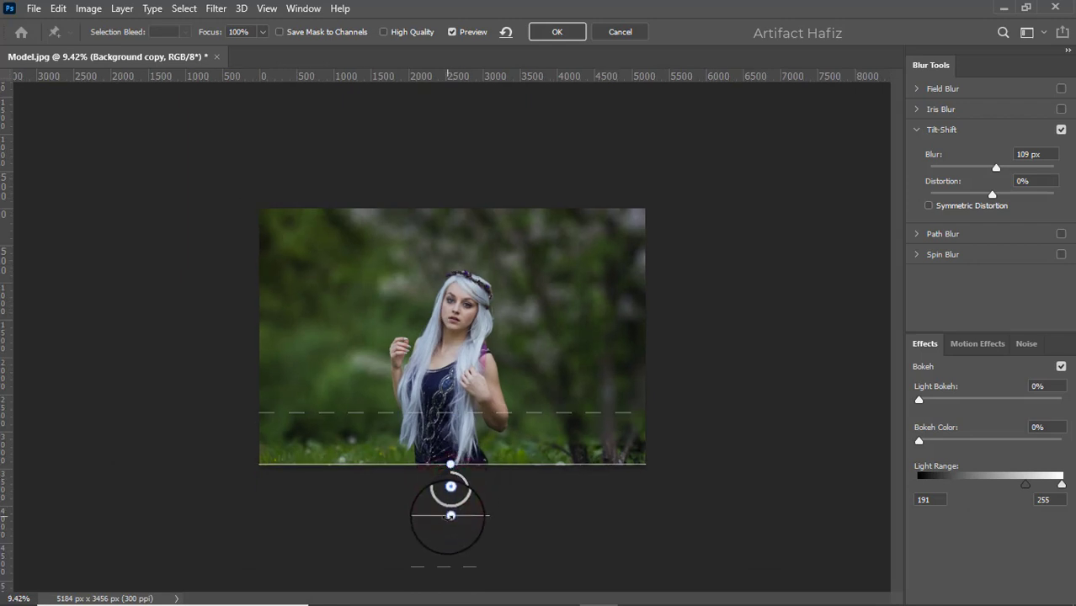
drag(449, 488, 446, 515)
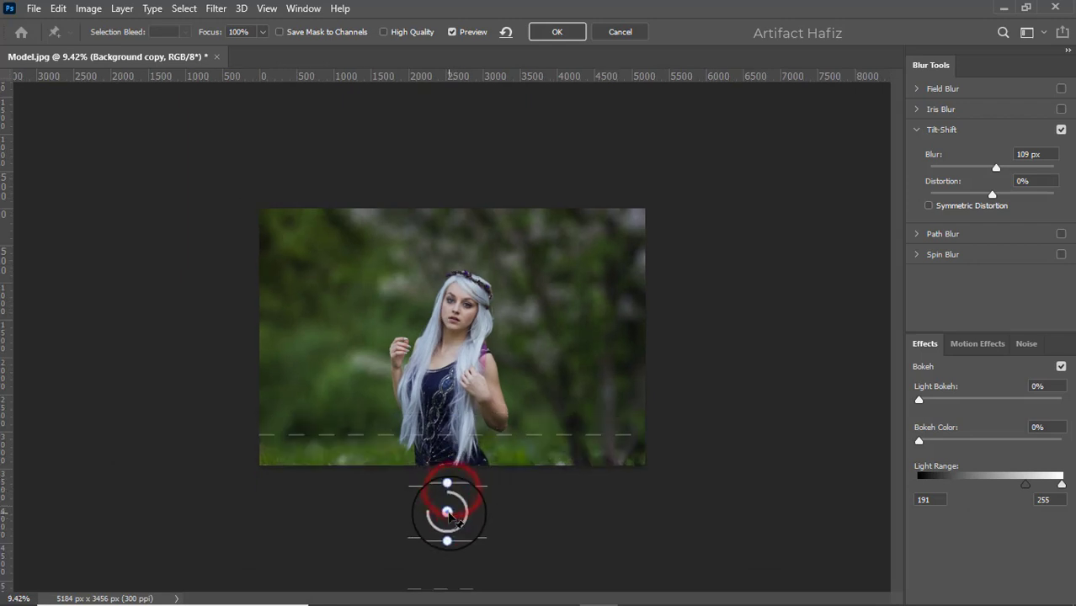
drag(455, 436, 458, 388)
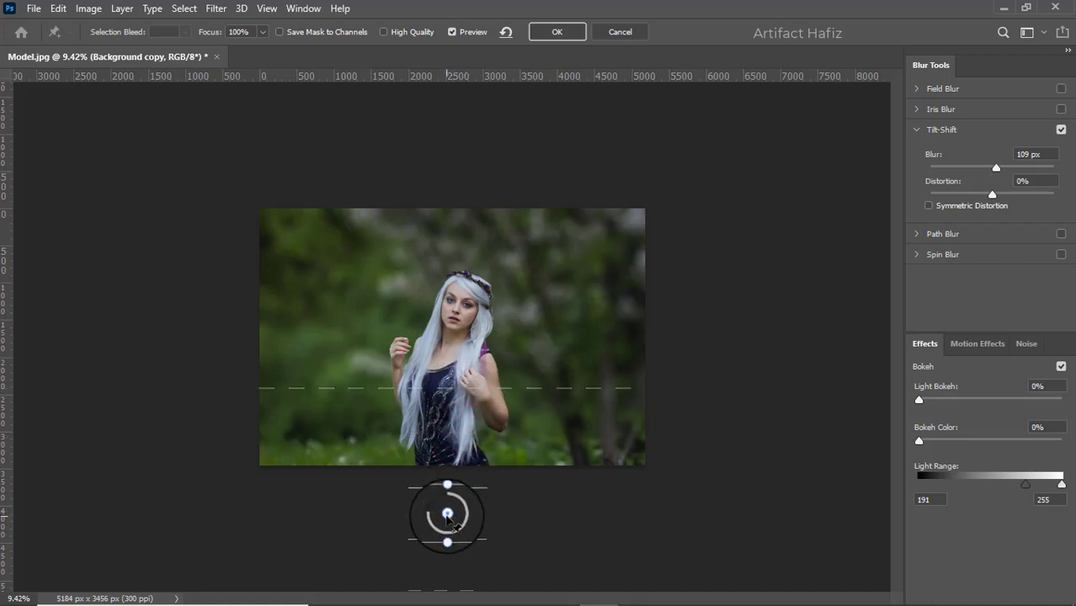
drag(447, 515, 448, 537)
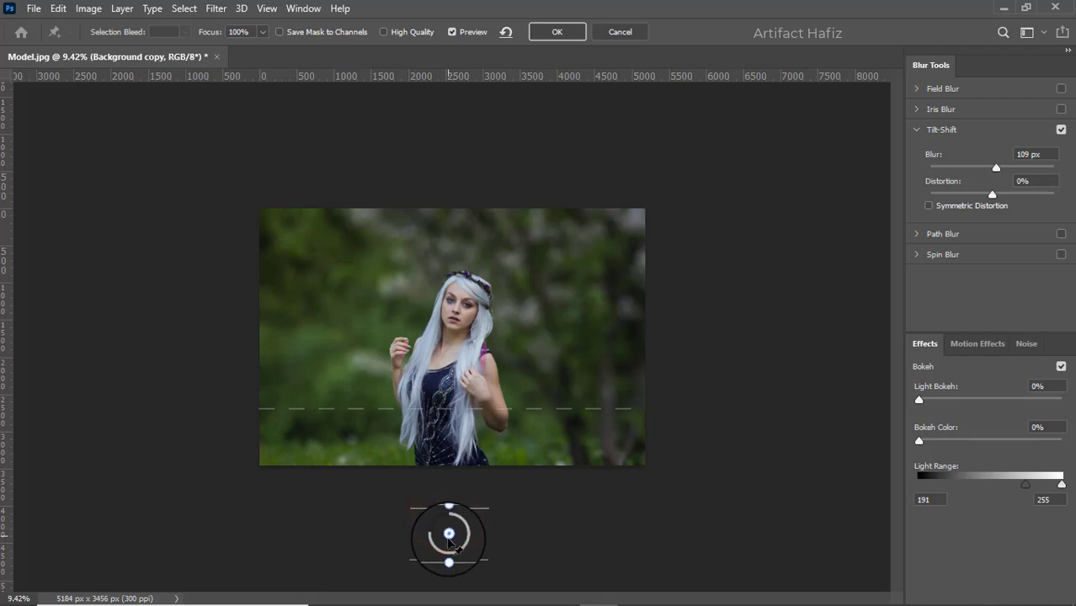
scroll(483, 338, up, 5)
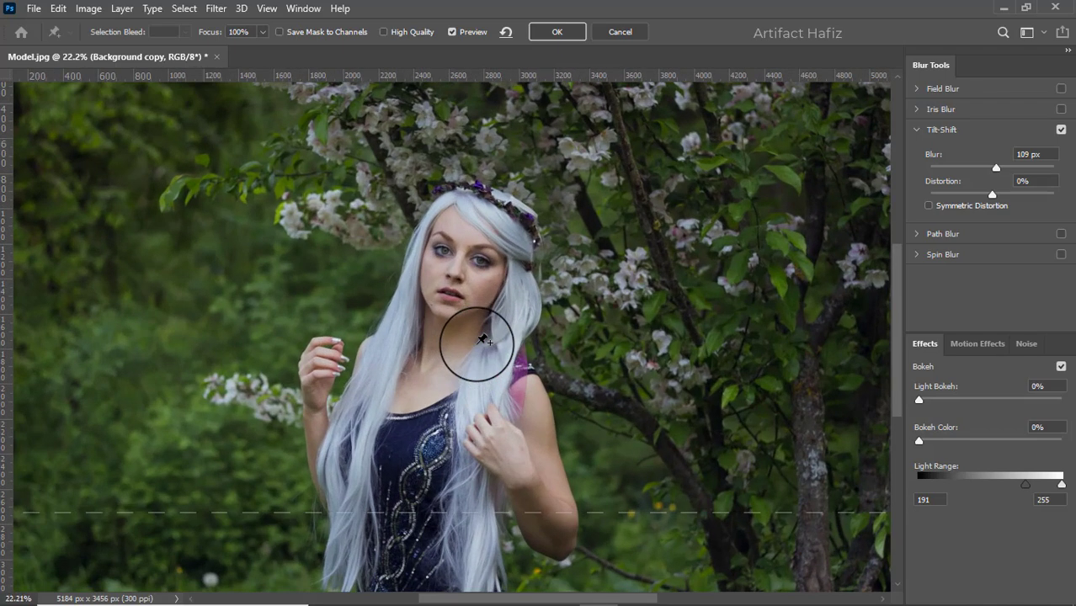
scroll(484, 339, down, 3)
scroll(481, 316, down, 1)
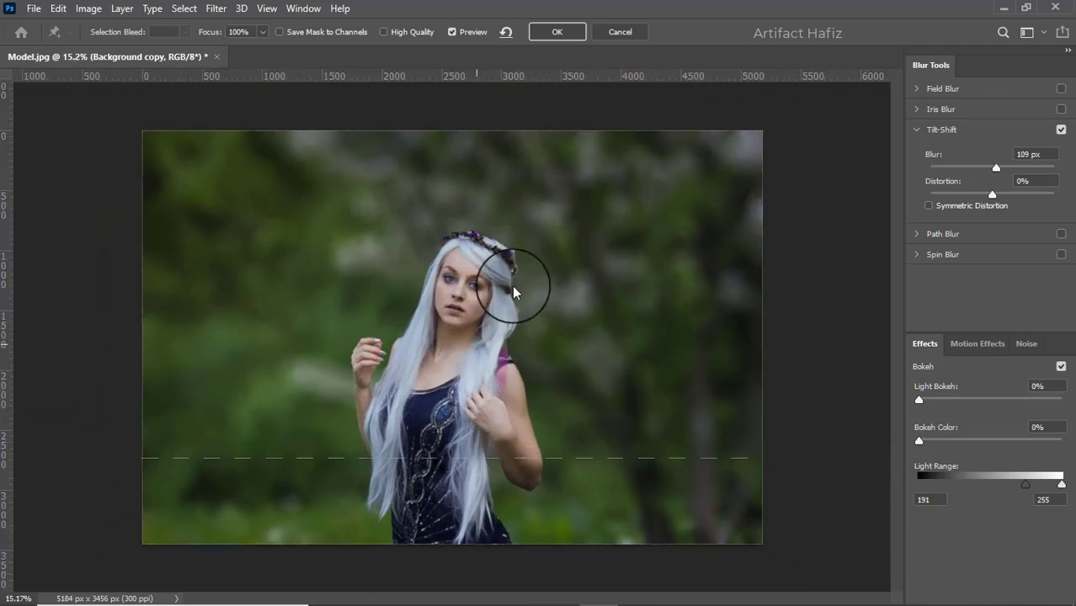
Commit the Tilt-Shift blur and select Background copy 2 for a new adjustment layer
click(541, 34)
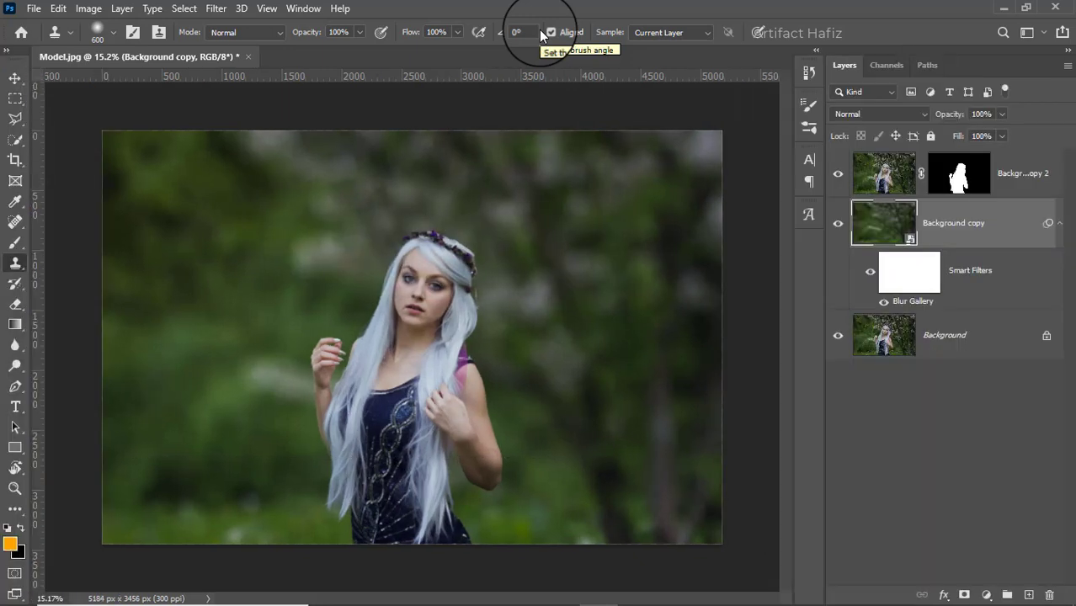
click(1023, 173)
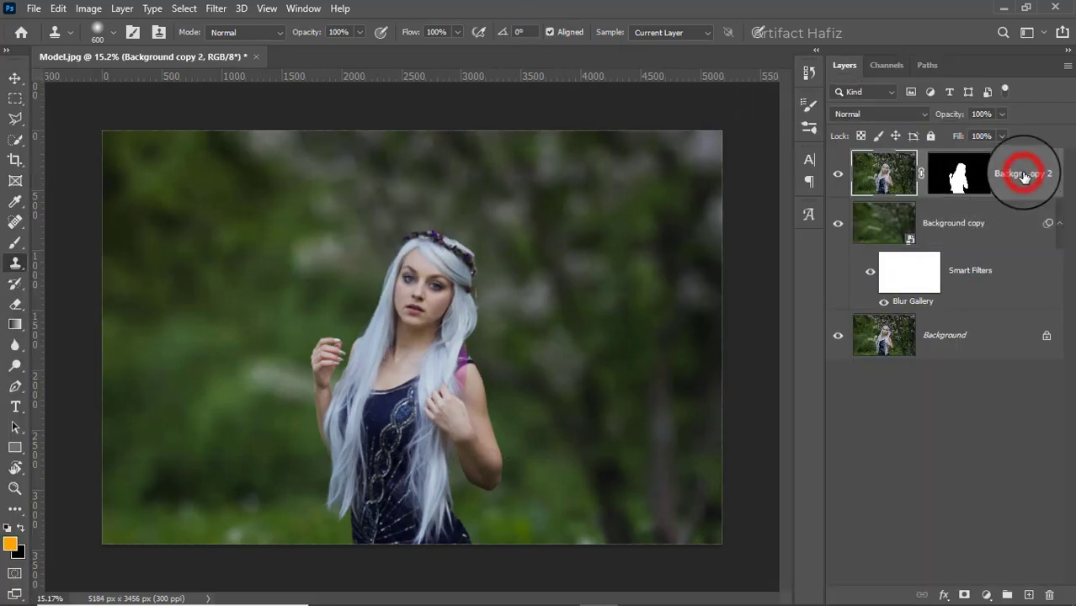
click(986, 592)
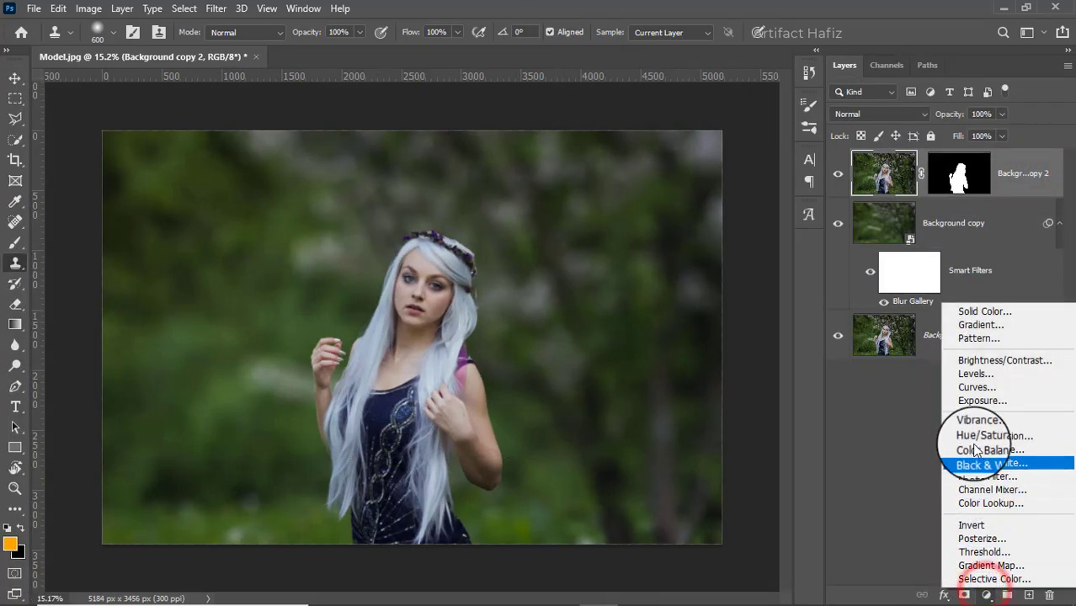
Add a Curves adjustment layer with two raised RGB curve points for slight brightening
click(966, 387)
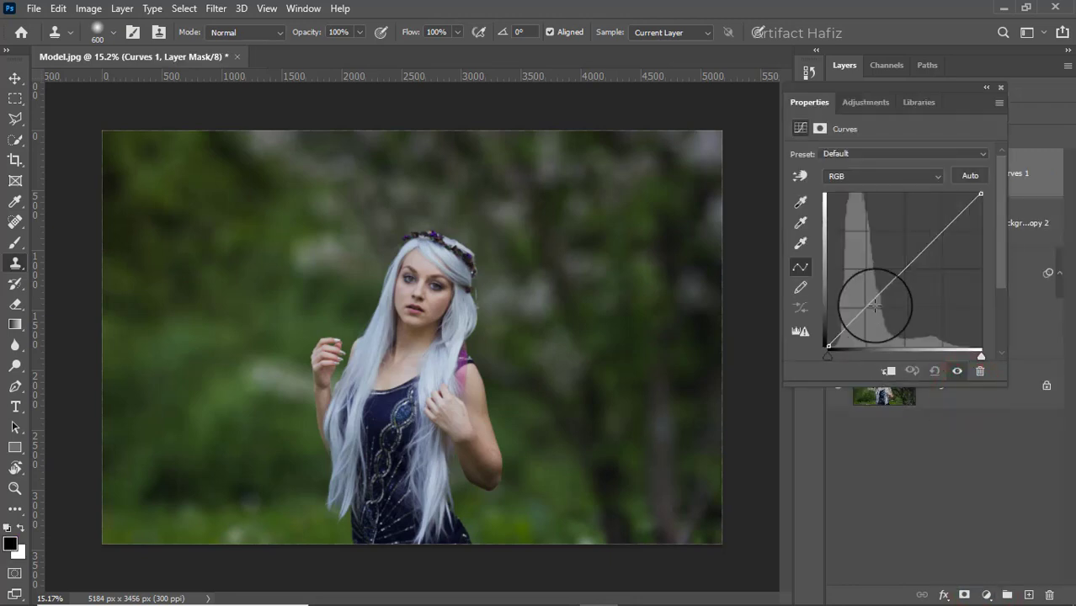
click(866, 308)
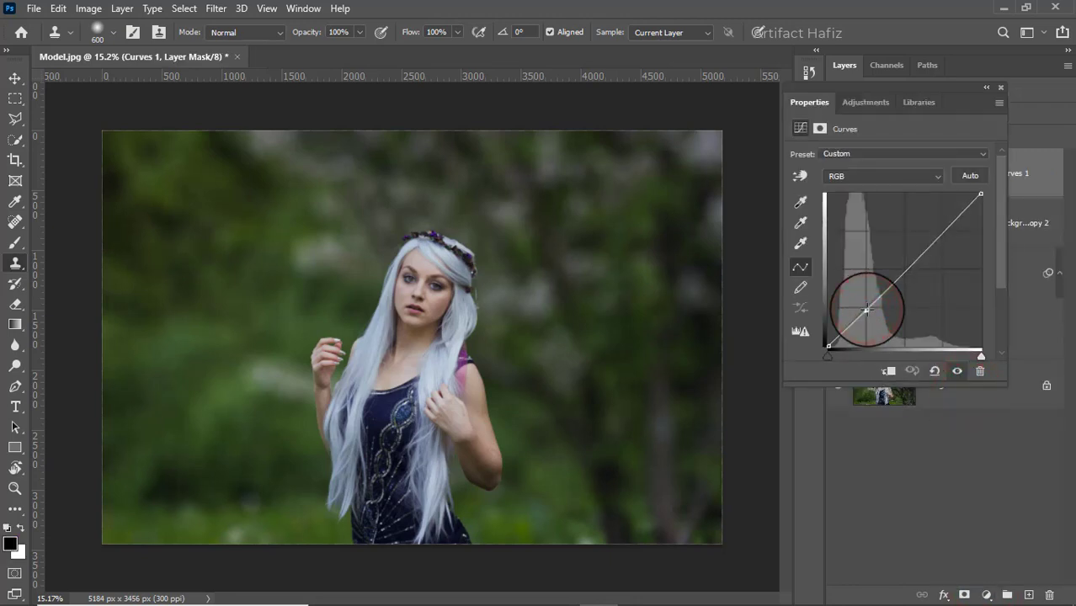
drag(943, 229, 943, 221)
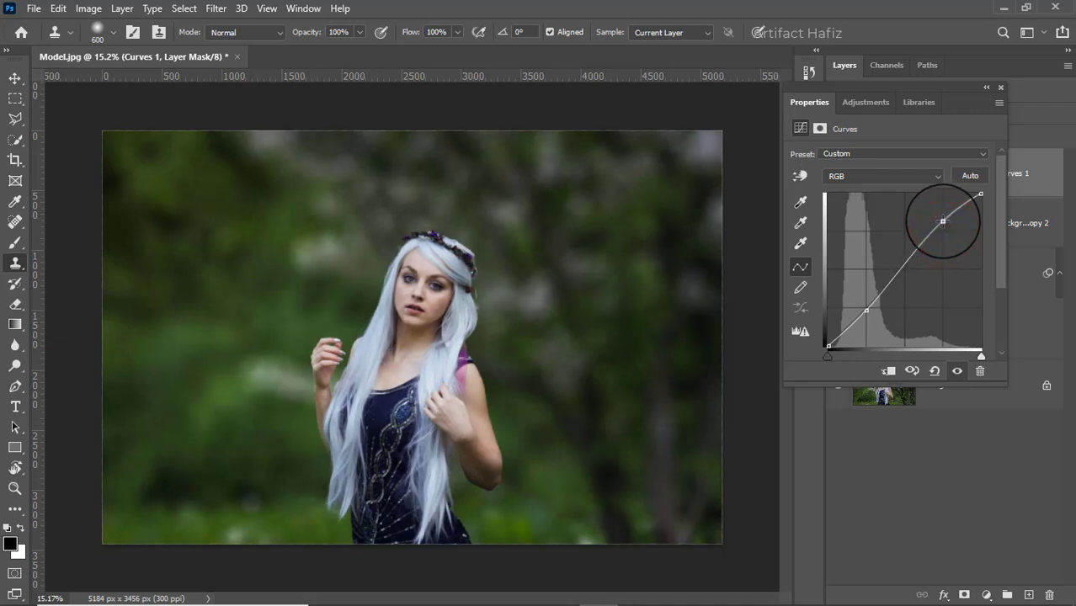
drag(942, 221, 945, 224)
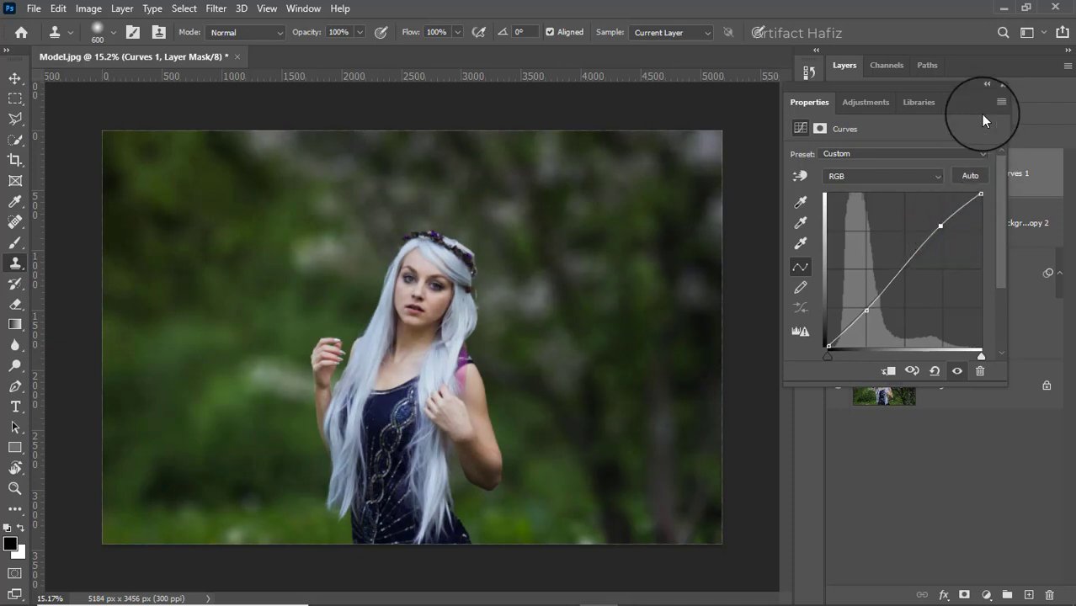
click(1000, 87)
click(1023, 172)
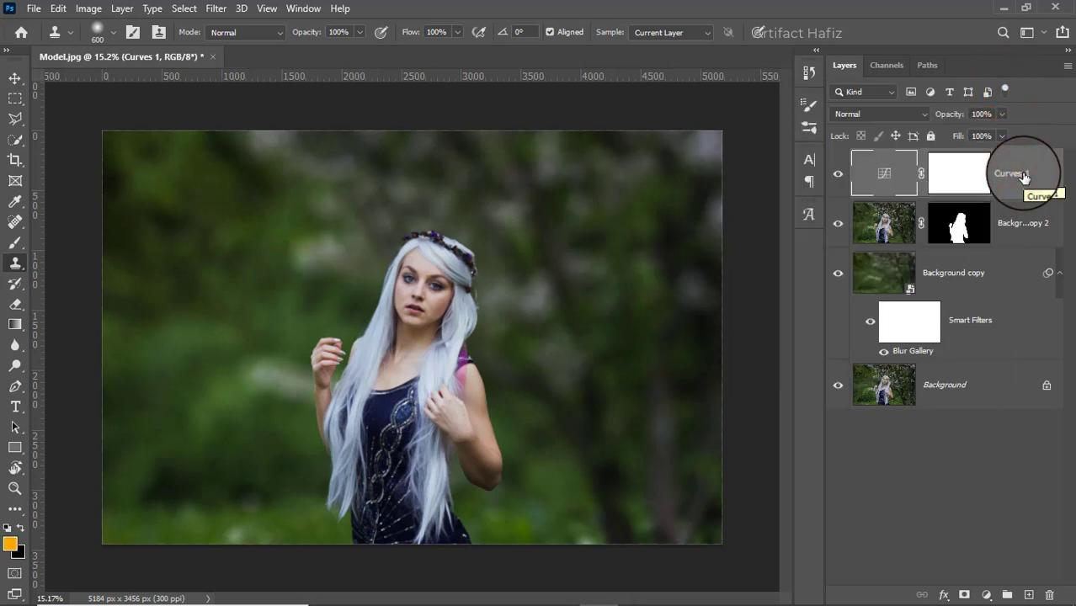
Stamp all visible layers into Layer 1, convert it for Smart Filters, and open Camera Raw
key(ctrl+alt+shift+e)
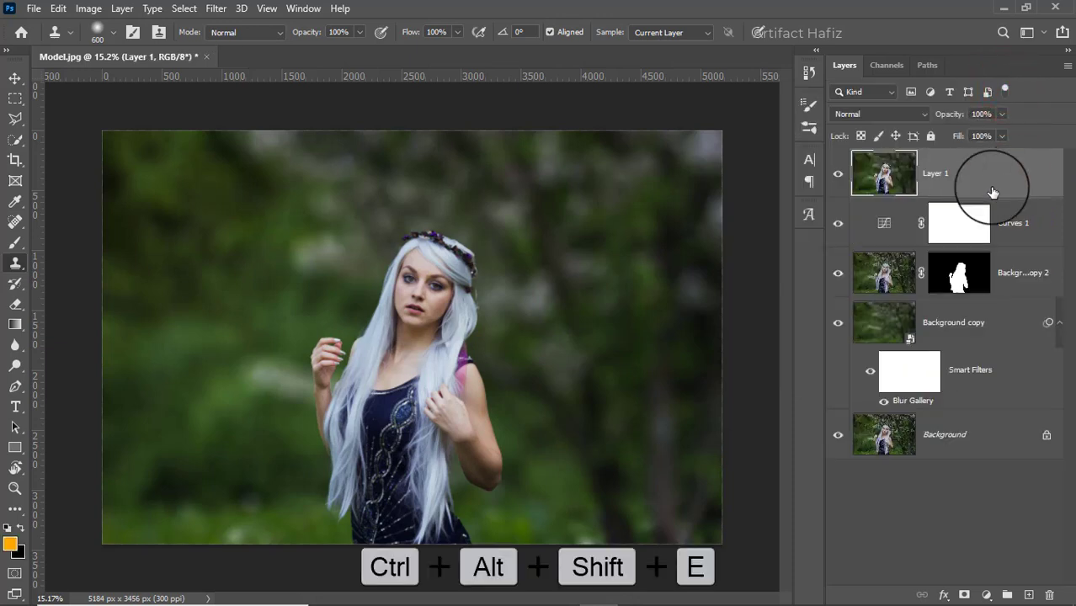
click(216, 8)
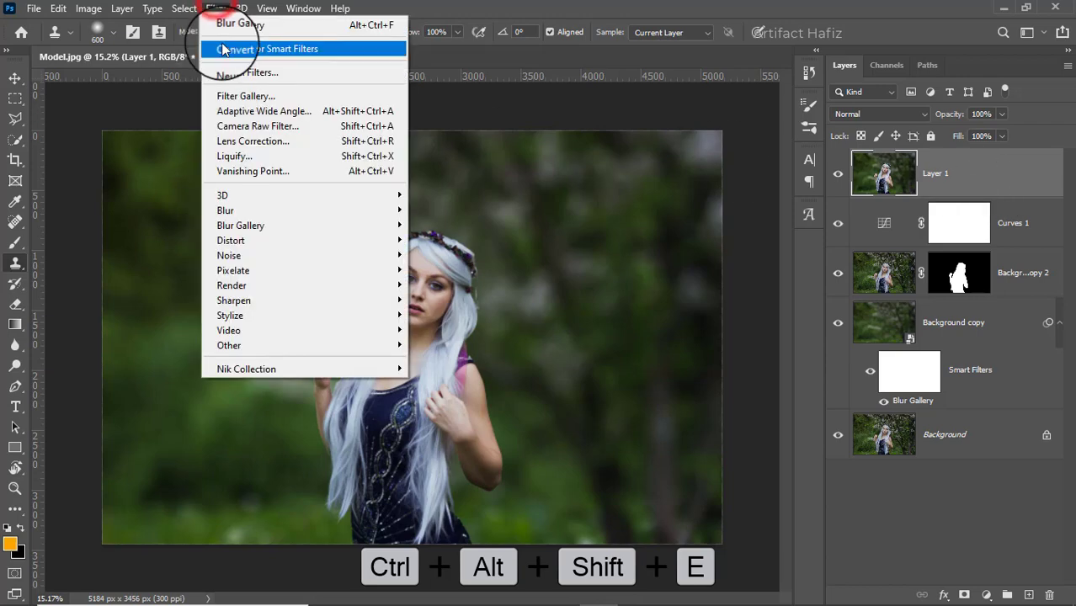
click(223, 50)
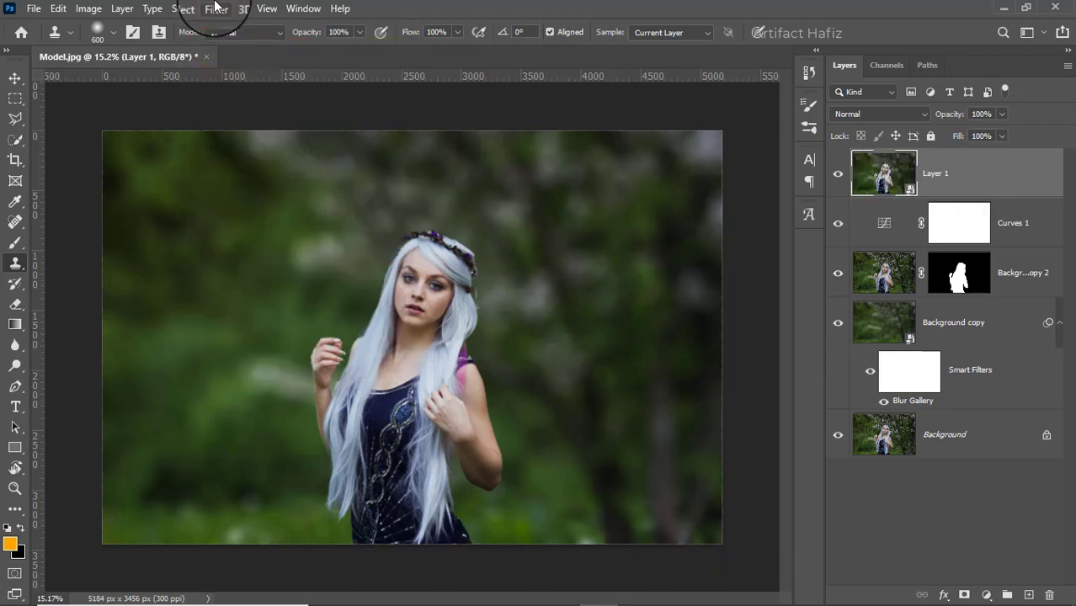
click(216, 8)
click(246, 126)
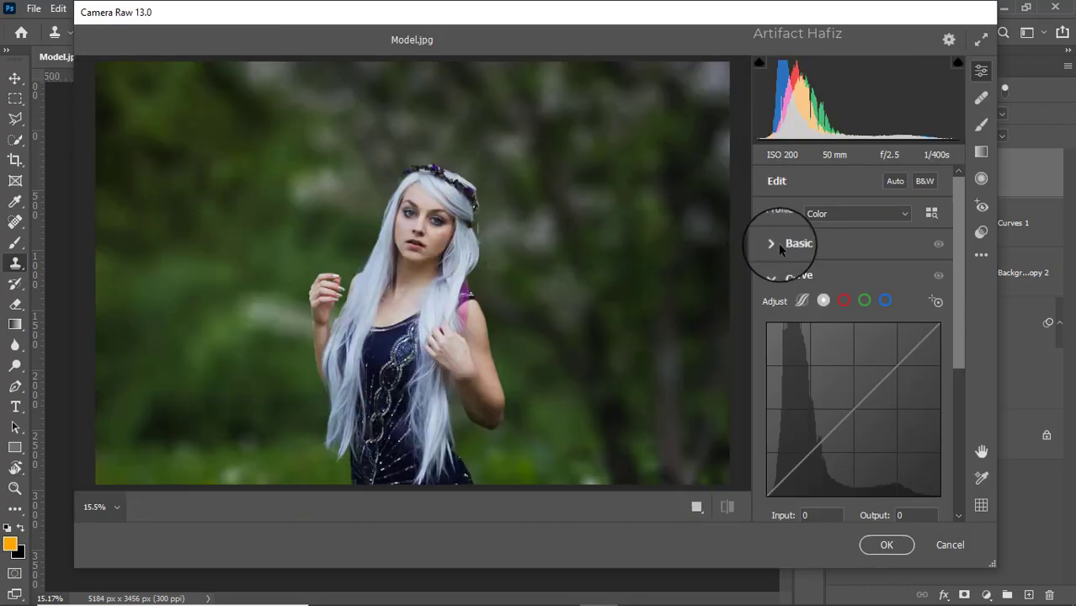
Set Basic tones to Highlights -40, Whites +35, Blacks +37 and Shadows +36
click(771, 245)
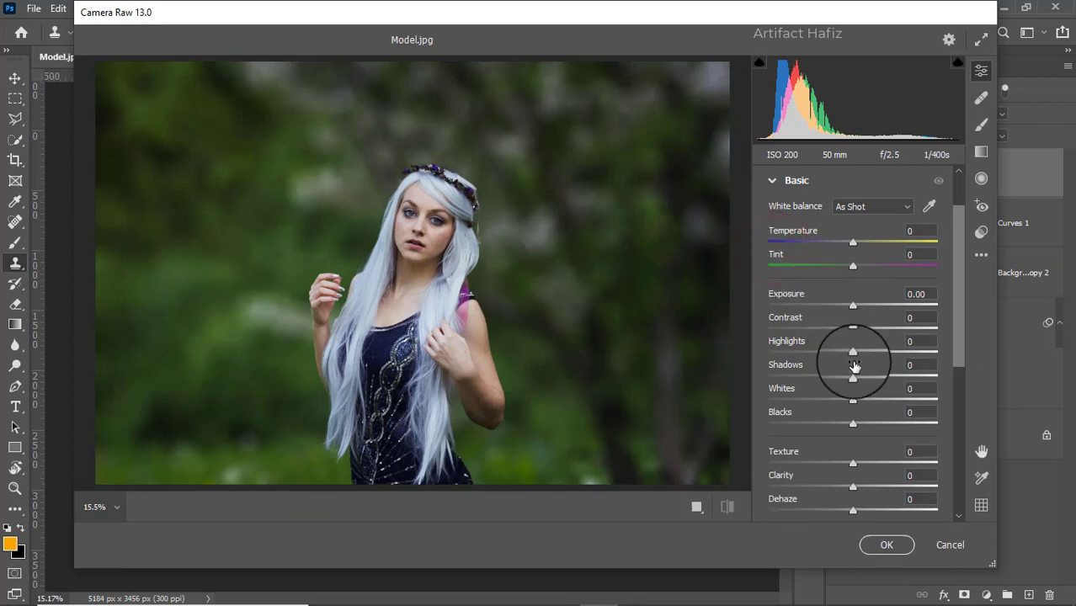
drag(801, 355, 795, 355)
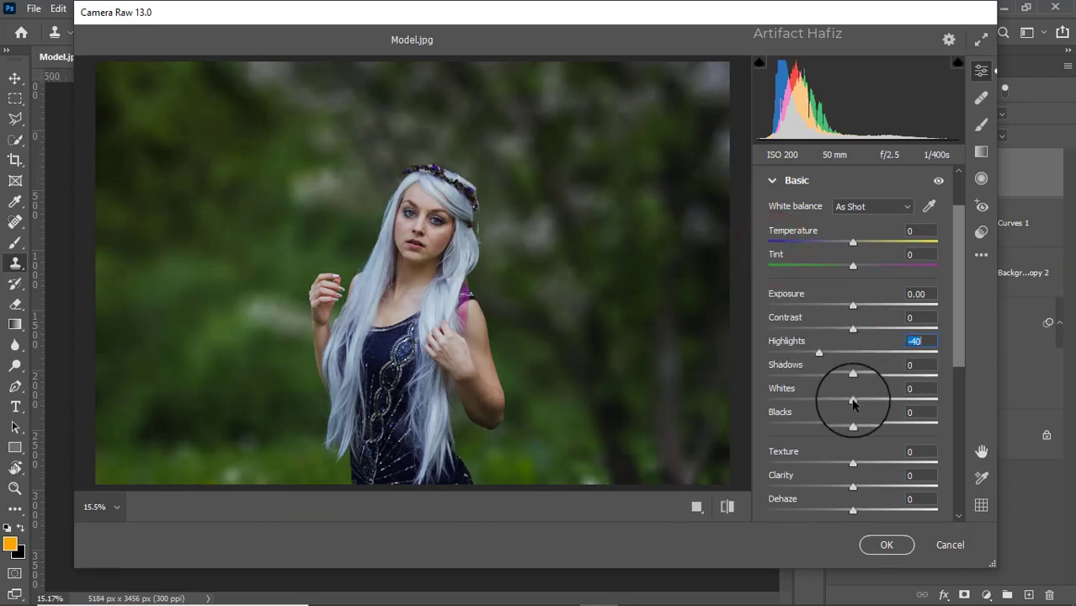
mouse_move(853, 401)
mouse_down()
mouse_move(897, 404)
mouse_move(882, 401)
mouse_up()
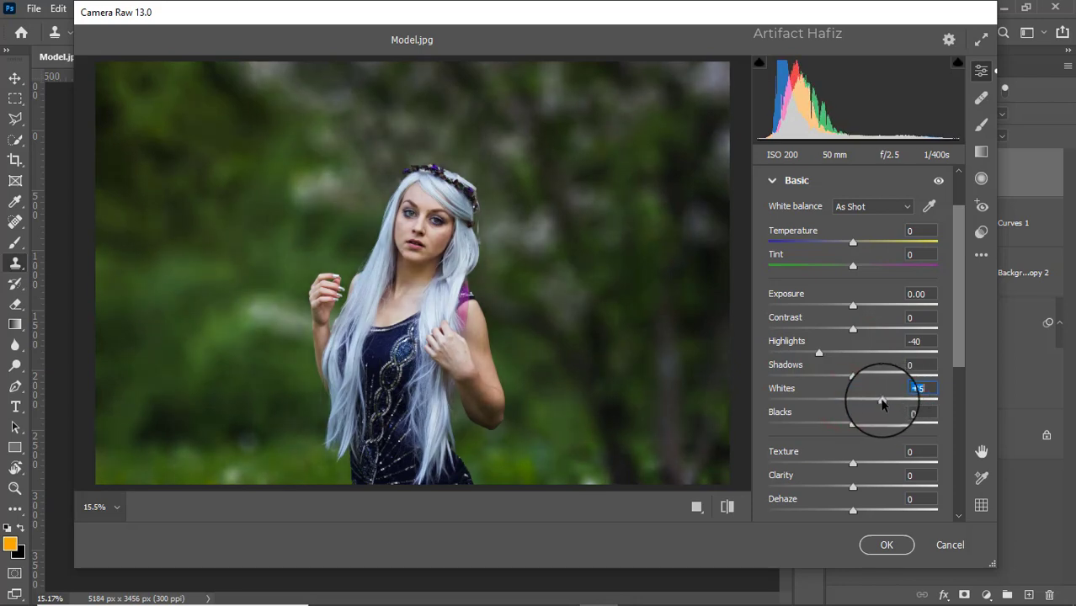
click(853, 423)
drag(834, 429, 884, 424)
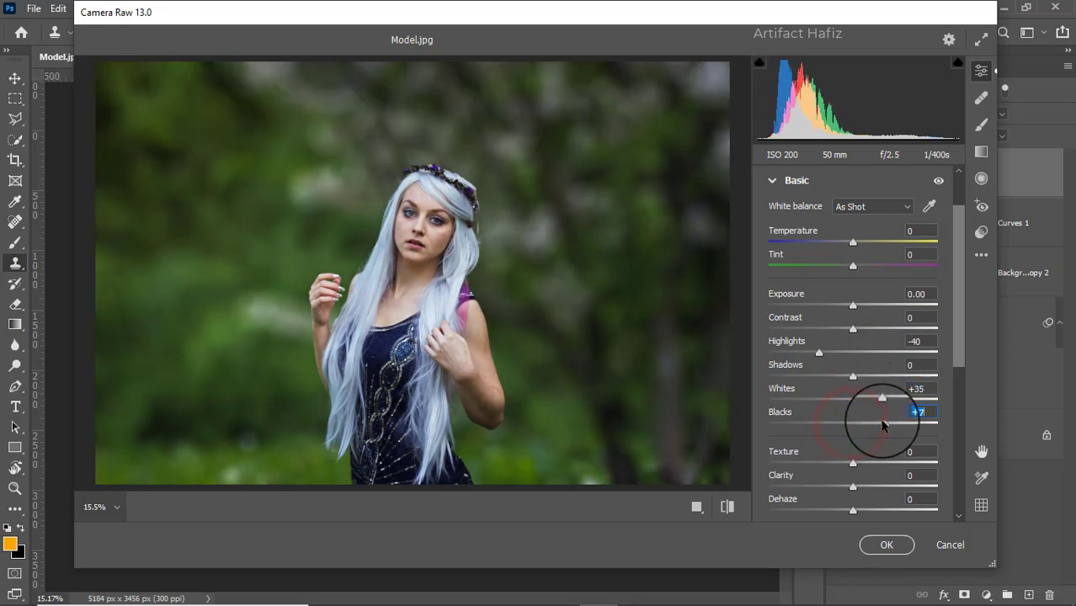
drag(853, 376, 881, 378)
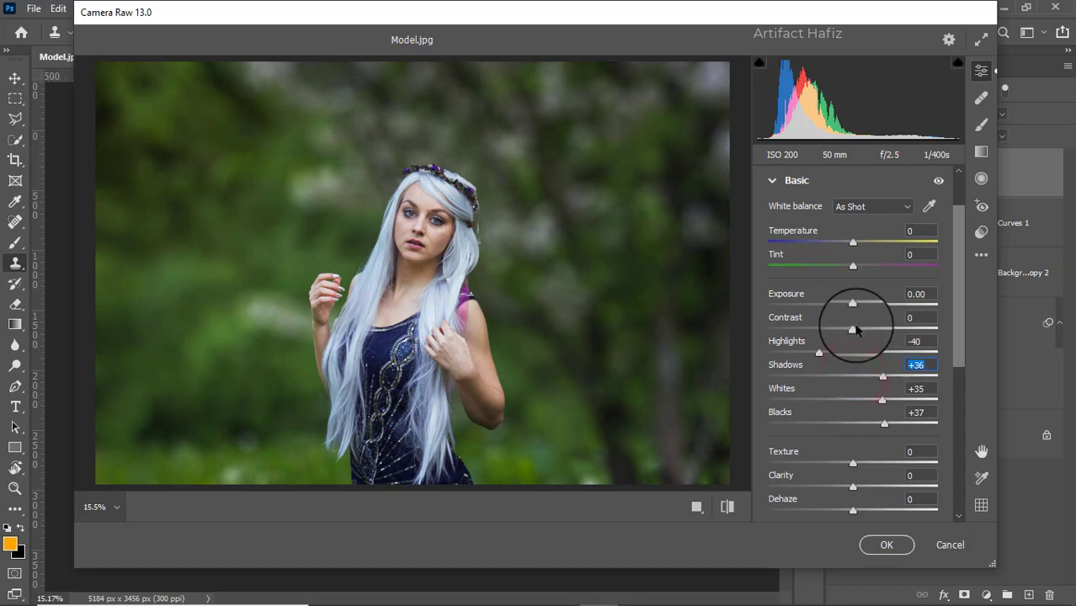
Lower Texture to -13 and raise Clarity to +6
scroll(845, 349, down, 1)
scroll(845, 356, down, 1)
drag(850, 390, 856, 414)
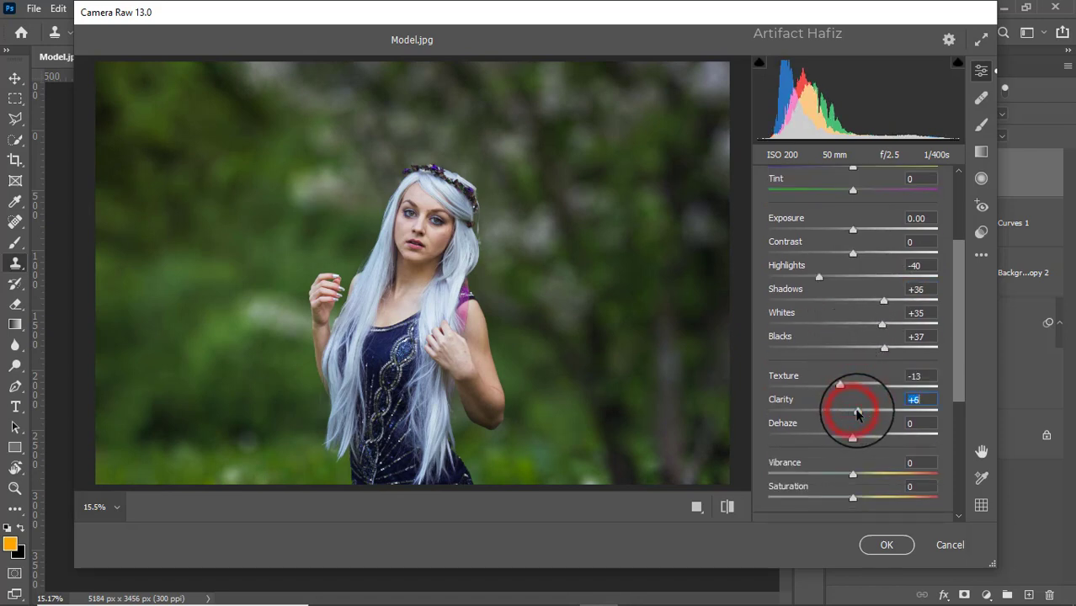
scroll(873, 363, down, 1)
scroll(872, 363, down, 2)
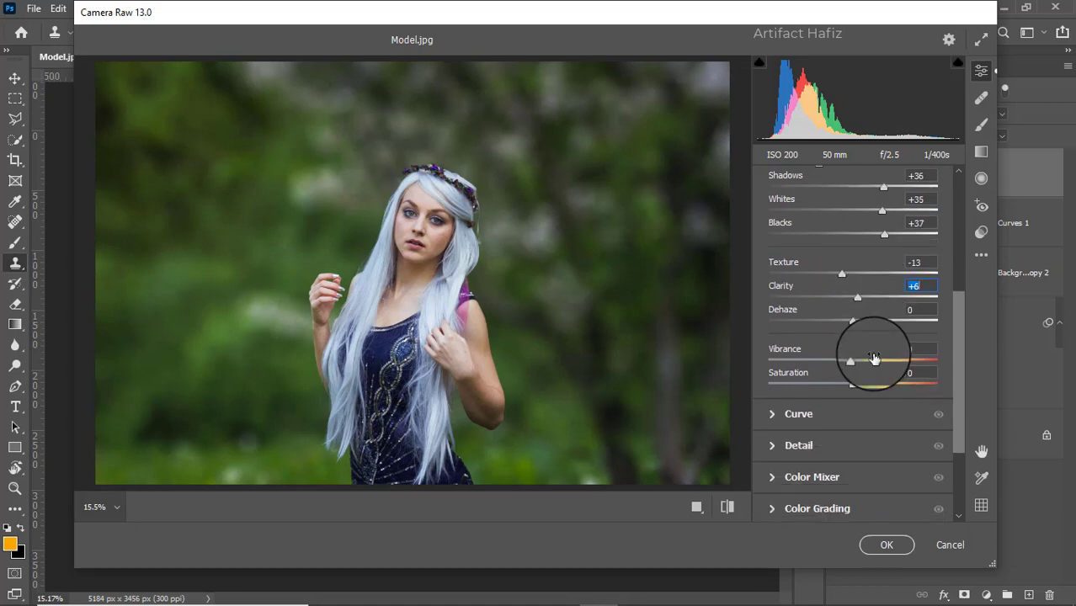
Move the blue curve's black point to input 7 in the Curve panel
click(774, 415)
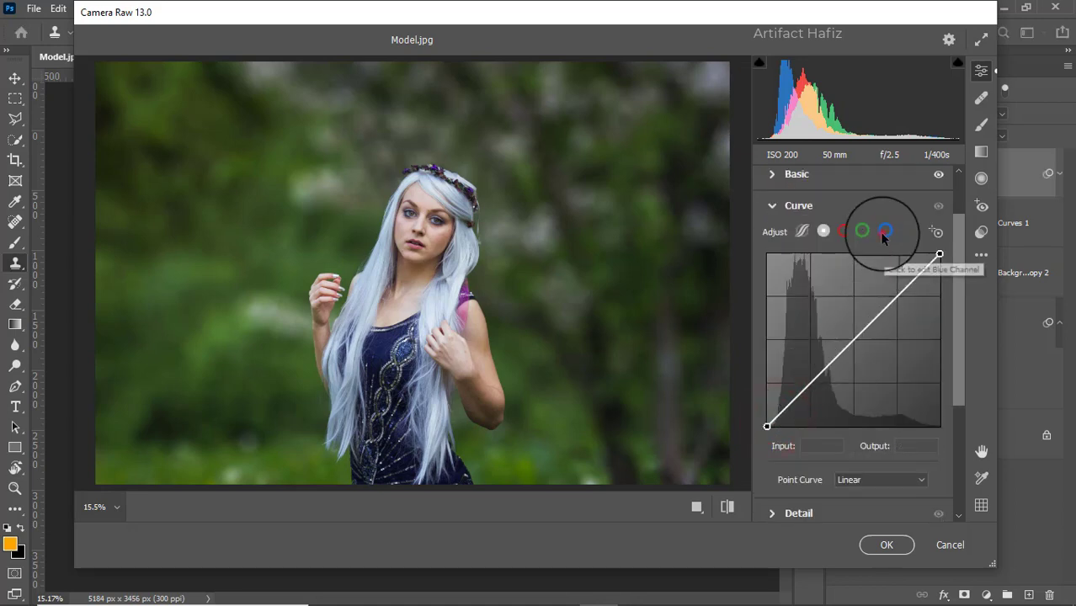
click(885, 231)
click(766, 425)
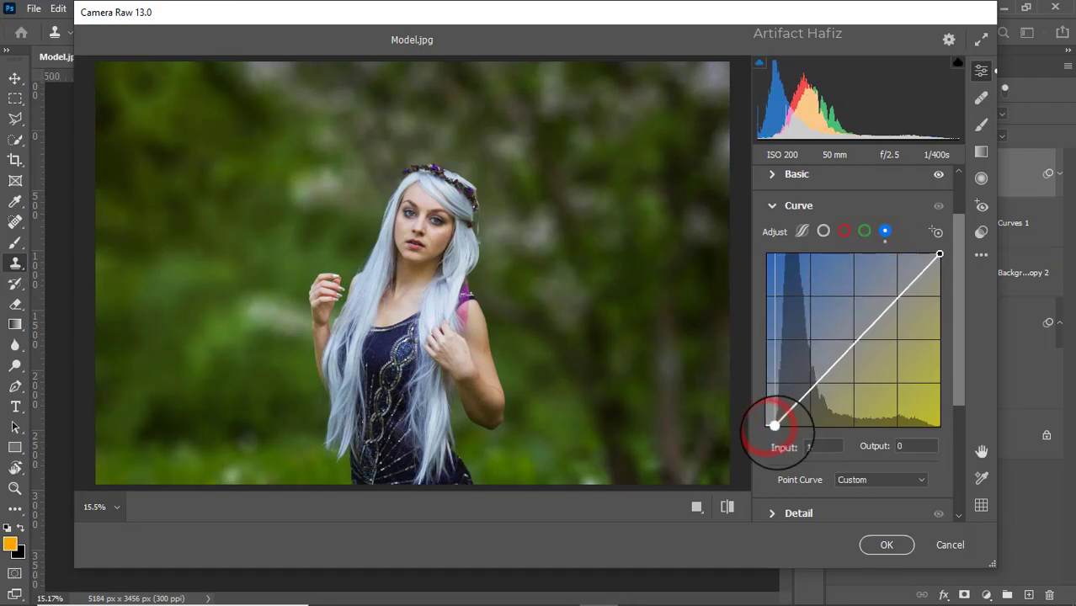
drag(766, 425, 769, 424)
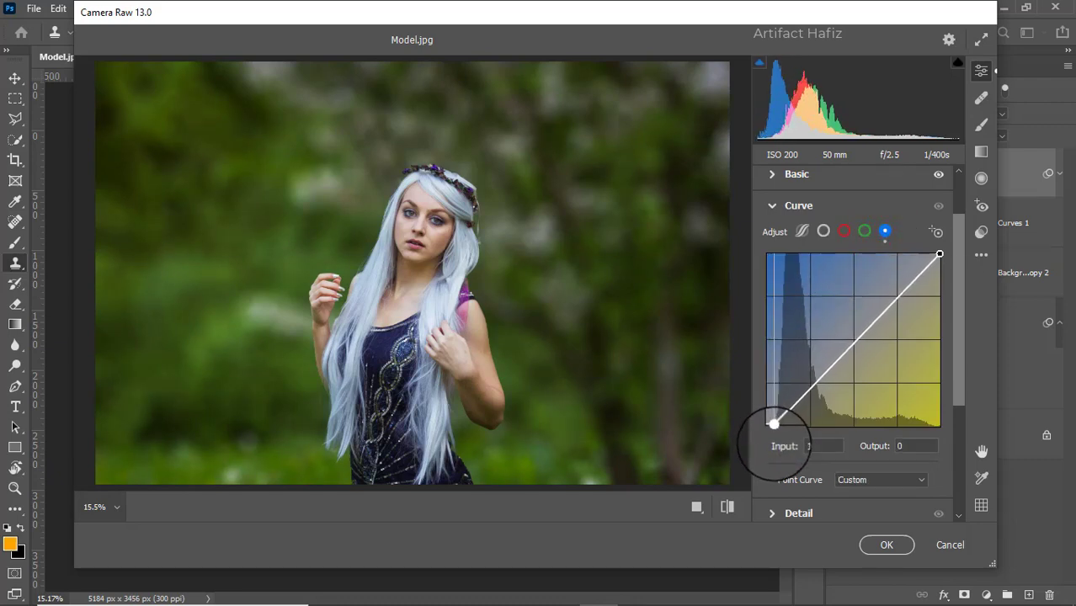
click(864, 231)
click(843, 230)
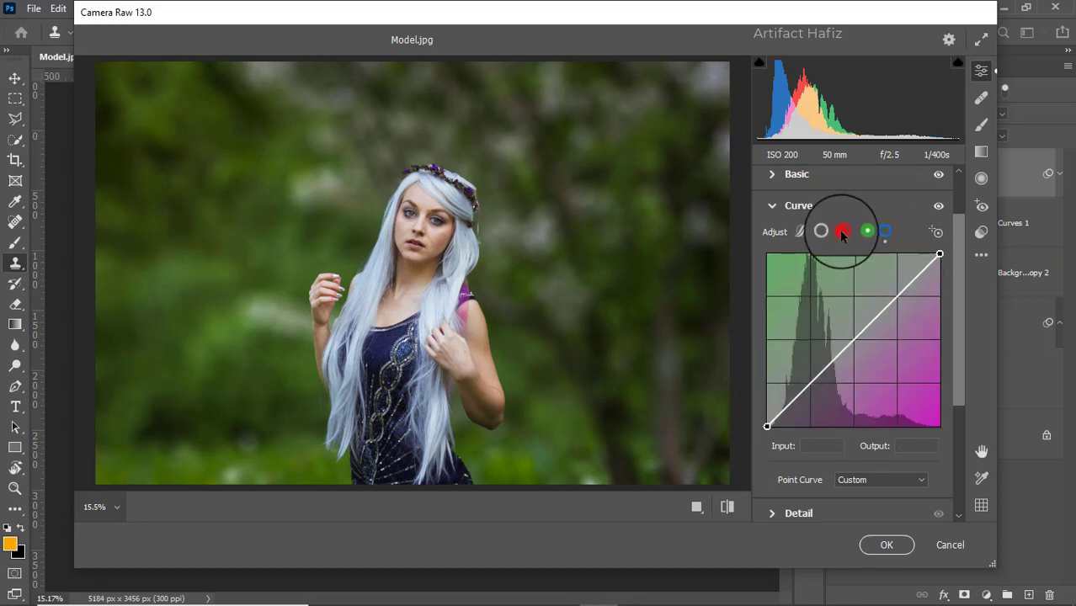
Raise Detail Noise Reduction to 10
scroll(858, 378, down, 3)
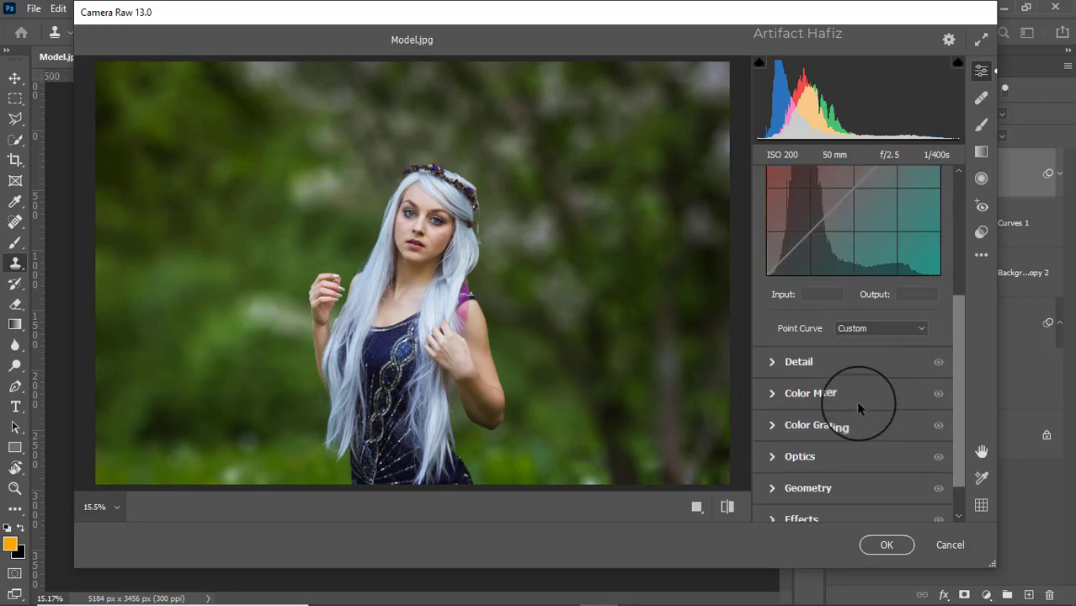
click(775, 362)
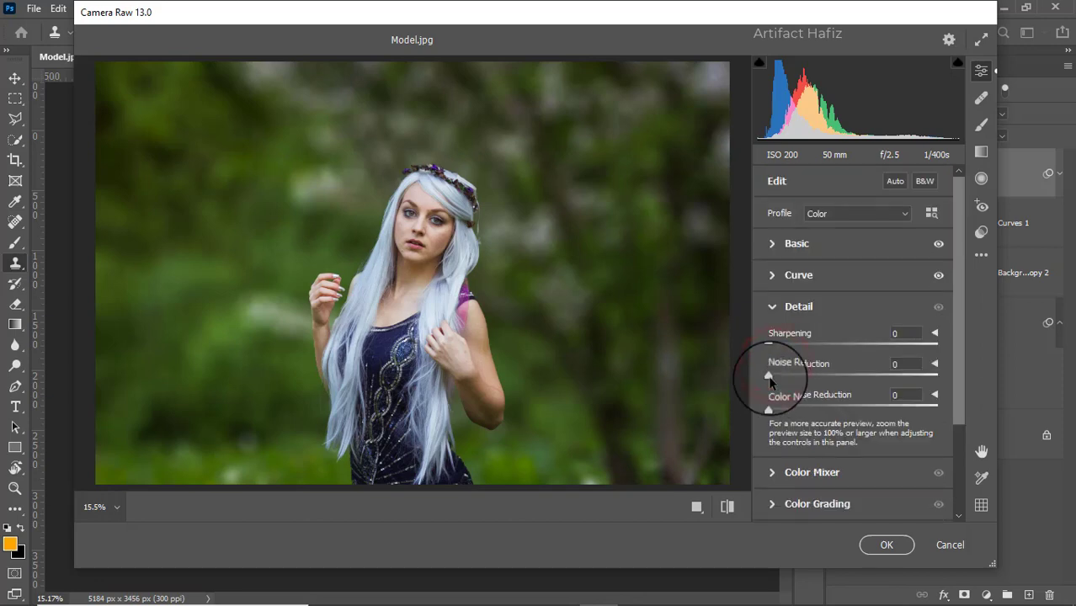
drag(767, 373, 788, 380)
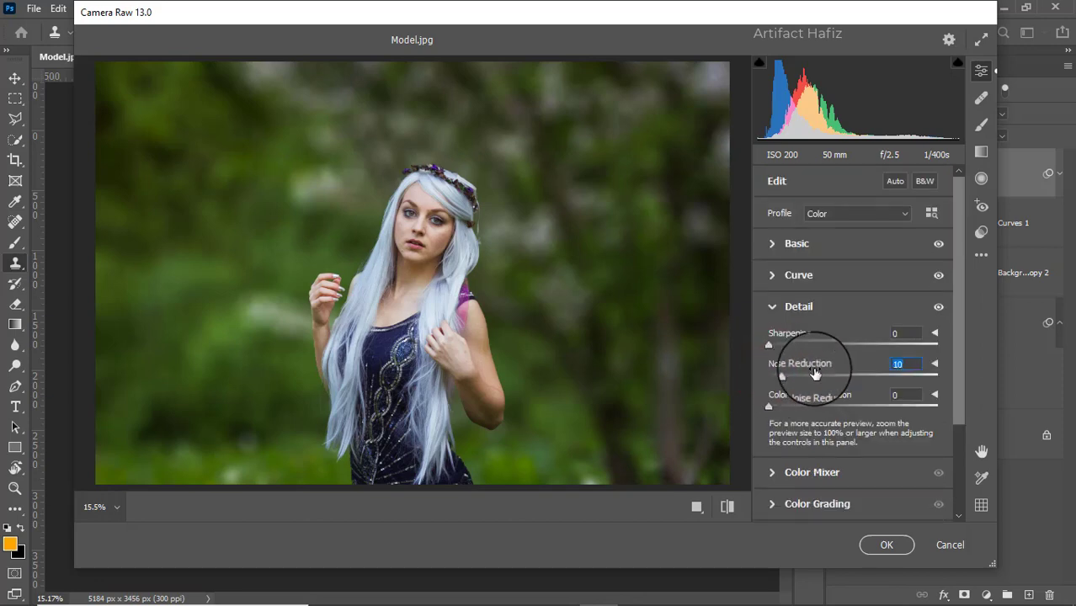
scroll(811, 372, down, 1)
scroll(814, 373, down, 2)
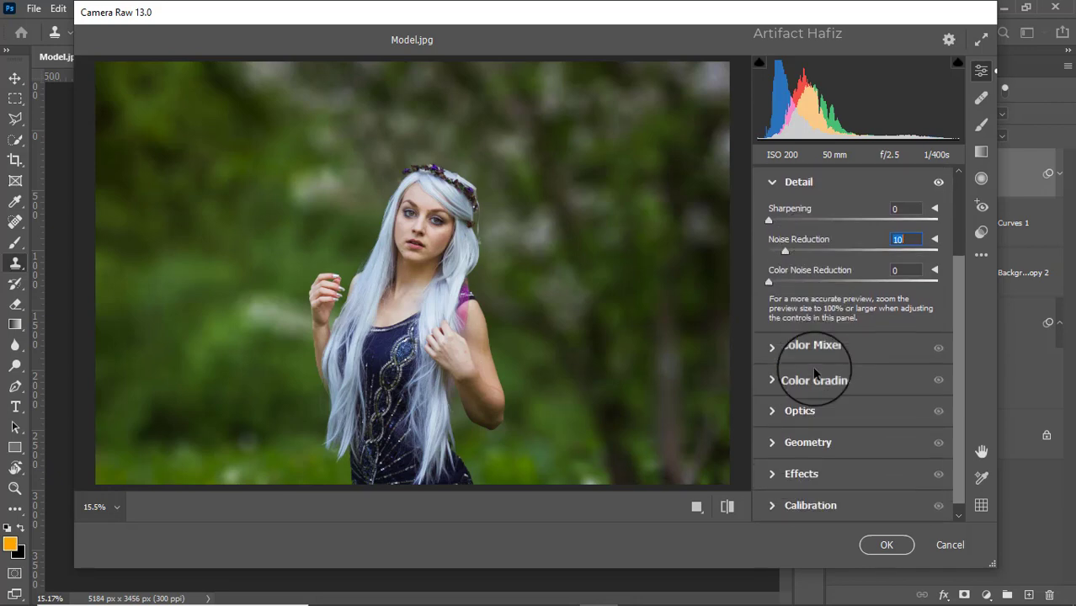
In the Color Mixer, boost red saturation and lower yellow saturation
click(772, 347)
click(819, 266)
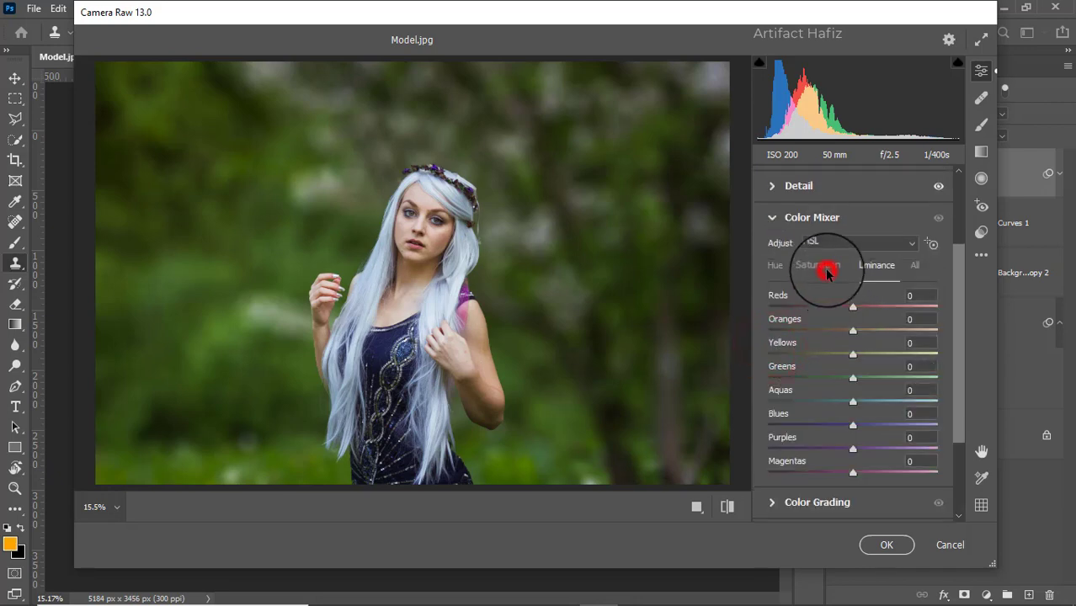
mouse_move(852, 307)
mouse_down()
mouse_move(953, 308)
mouse_move(872, 308)
mouse_up()
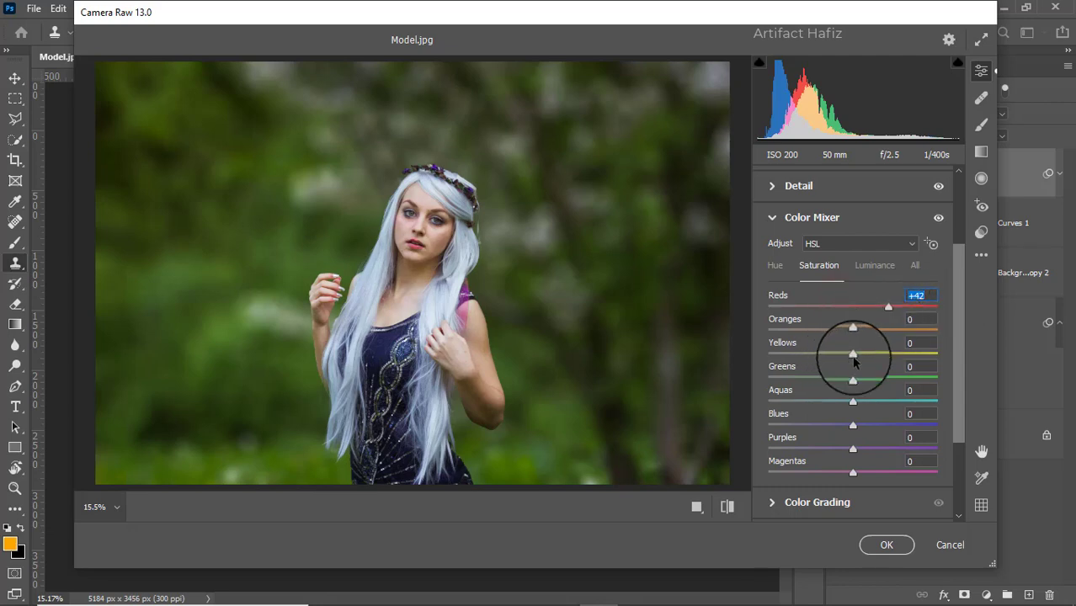
mouse_move(853, 354)
mouse_down()
mouse_move(781, 368)
mouse_move(908, 365)
mouse_move(768, 380)
mouse_move(799, 371)
mouse_up()
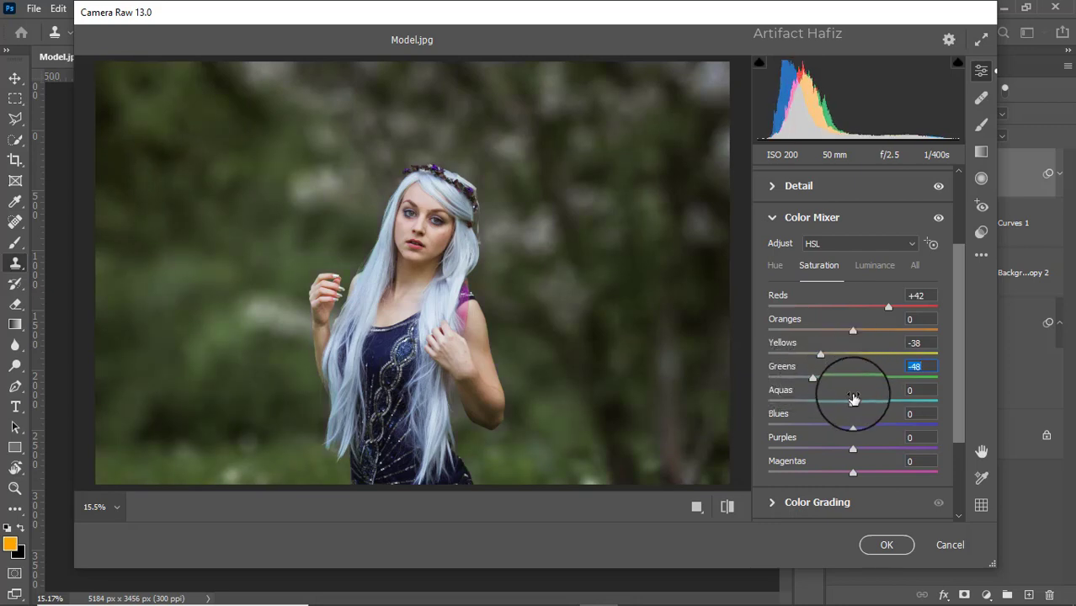
Set Luminance Greens -68 and Yellows -15, and Hue Greens -29
click(868, 266)
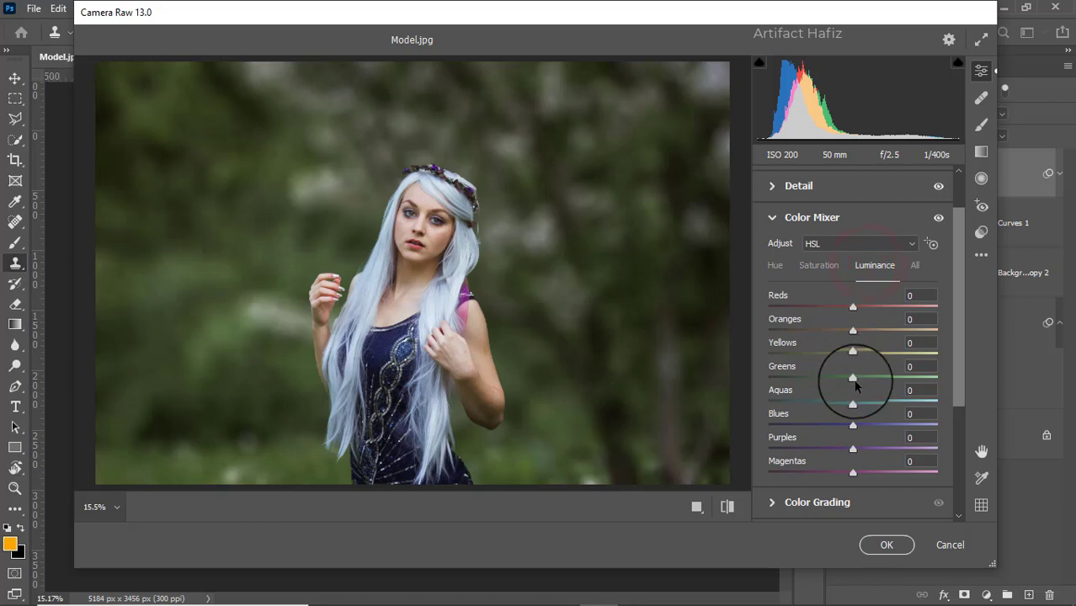
drag(853, 378, 778, 378)
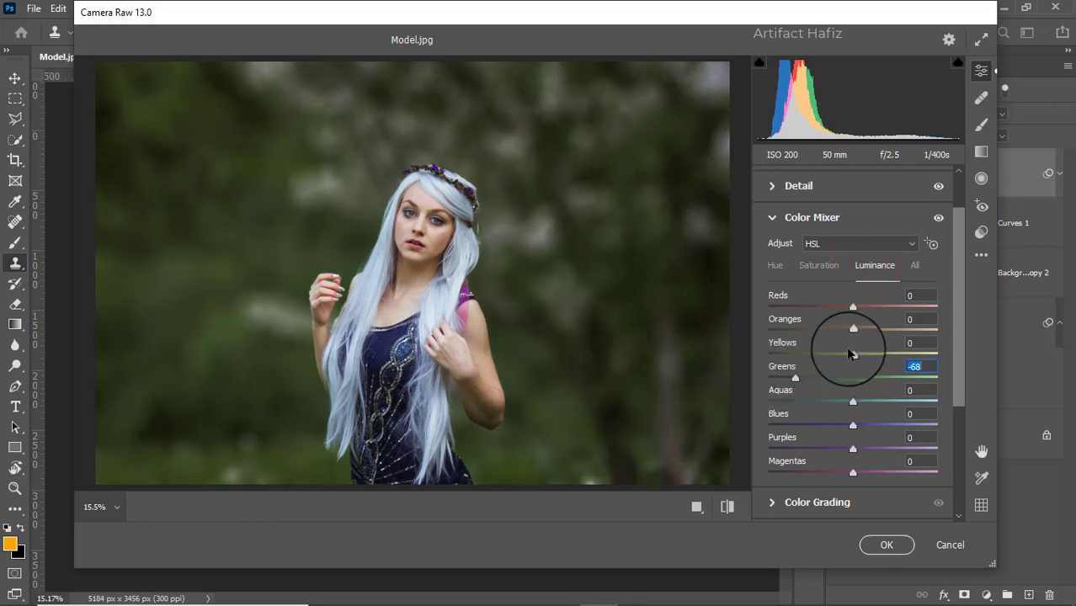
mouse_move(853, 355)
mouse_down()
mouse_move(795, 360)
mouse_move(838, 362)
mouse_up()
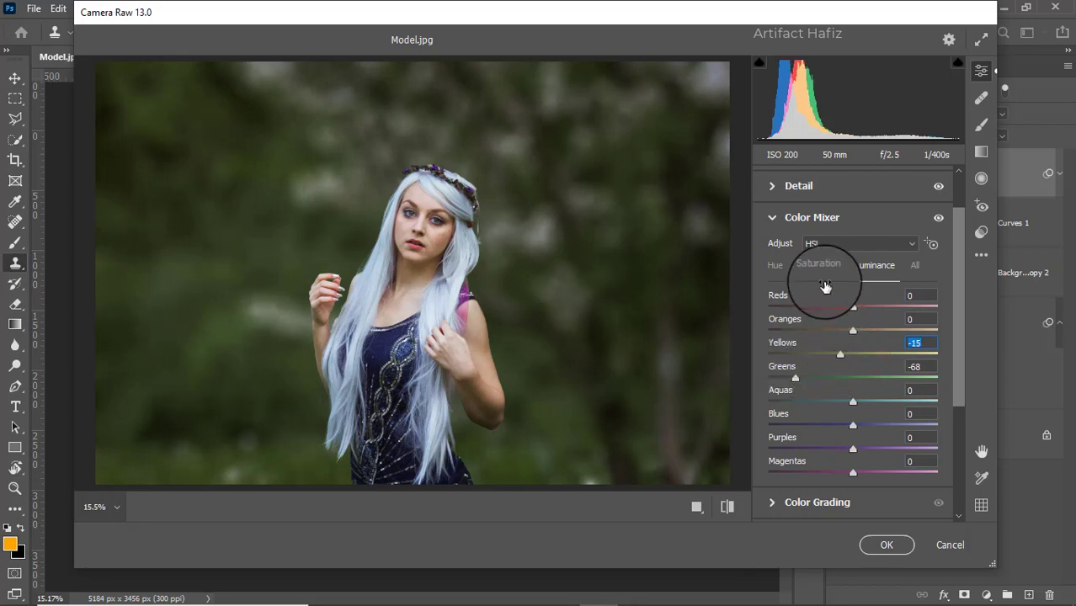
click(776, 265)
mouse_move(852, 379)
mouse_down()
mouse_move(793, 380)
mouse_move(888, 374)
mouse_move(829, 380)
mouse_up()
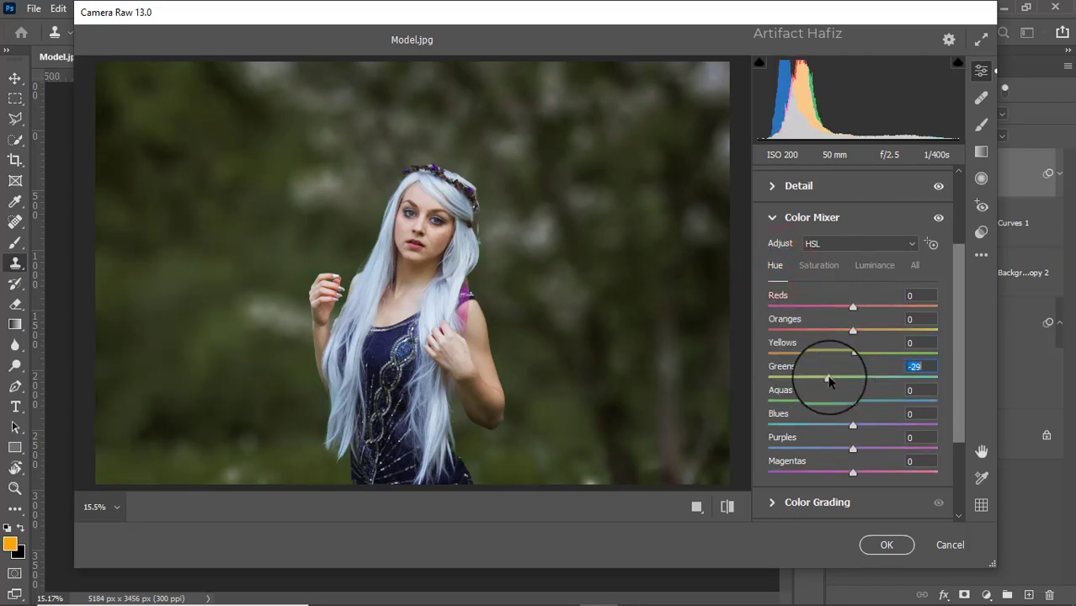
scroll(832, 379, down, 3)
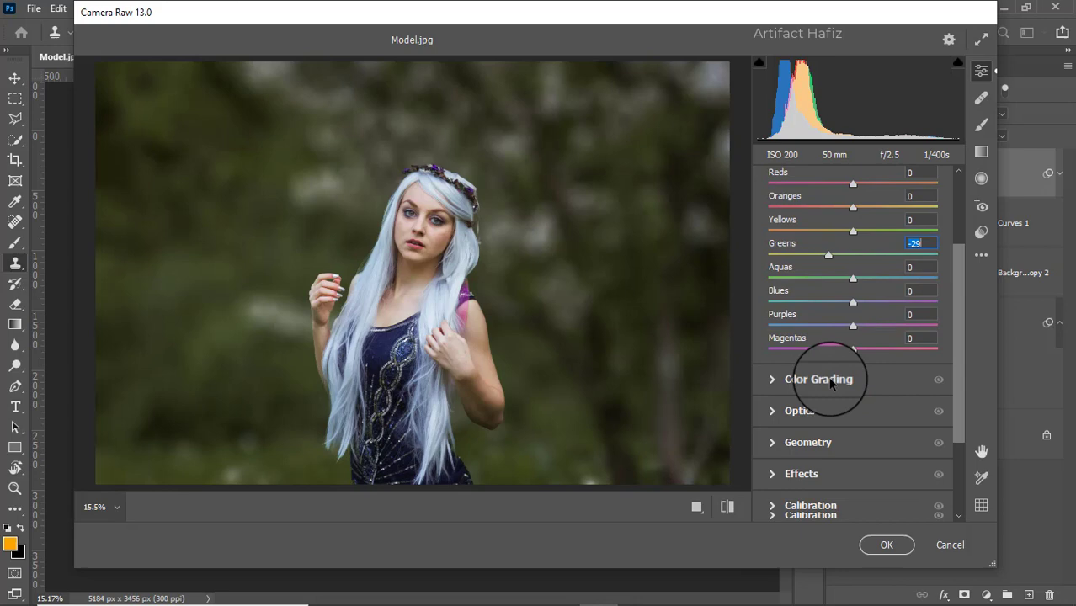
Warm the midtones with orange and tint the shadows slightly blue in Color Grading
click(782, 380)
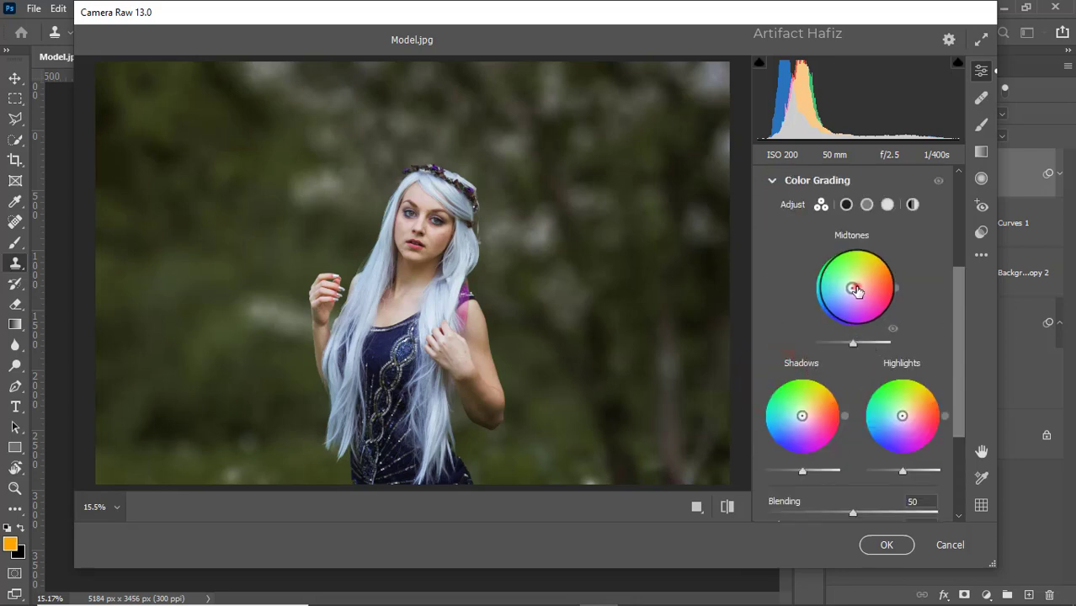
drag(854, 290, 857, 285)
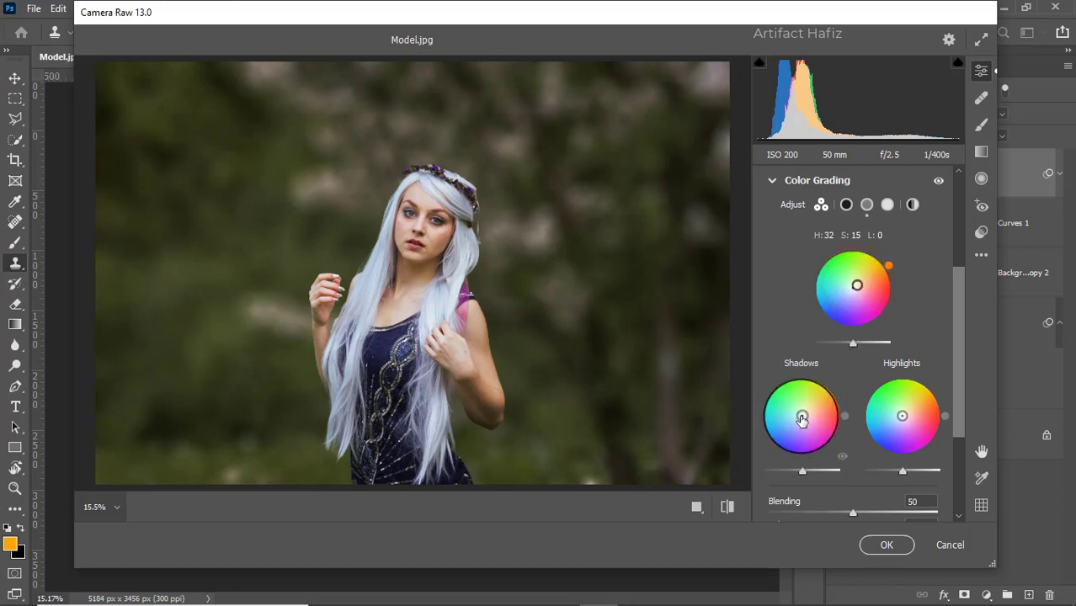
drag(801, 419, 798, 417)
Add a -14 vignette with Feather 57 and set Calibration primary saturations to +4
scroll(840, 409, down, 1)
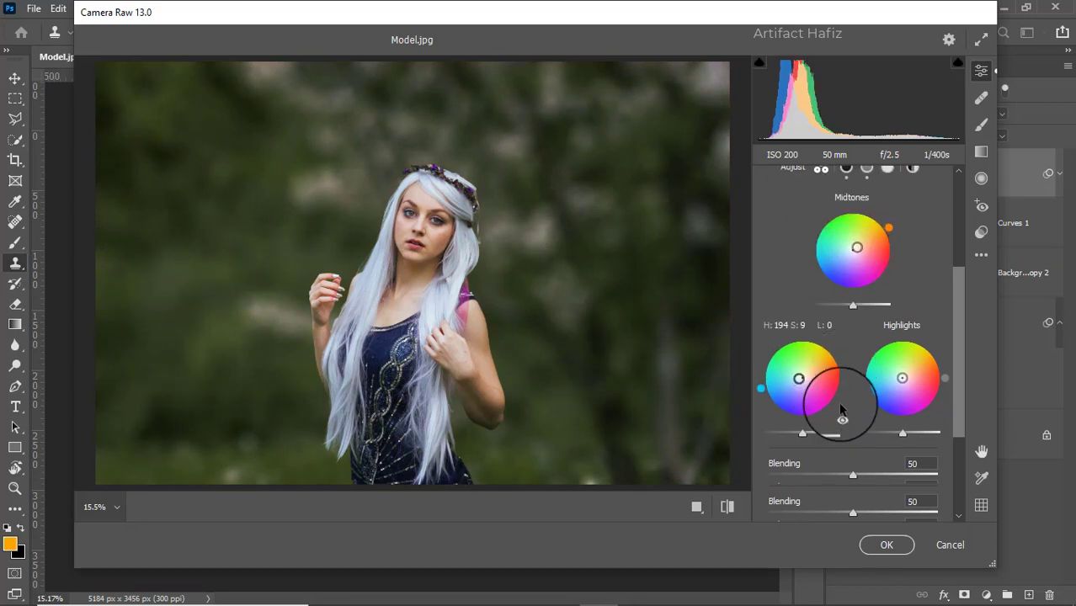
scroll(840, 409, down, 1)
scroll(840, 408, down, 2)
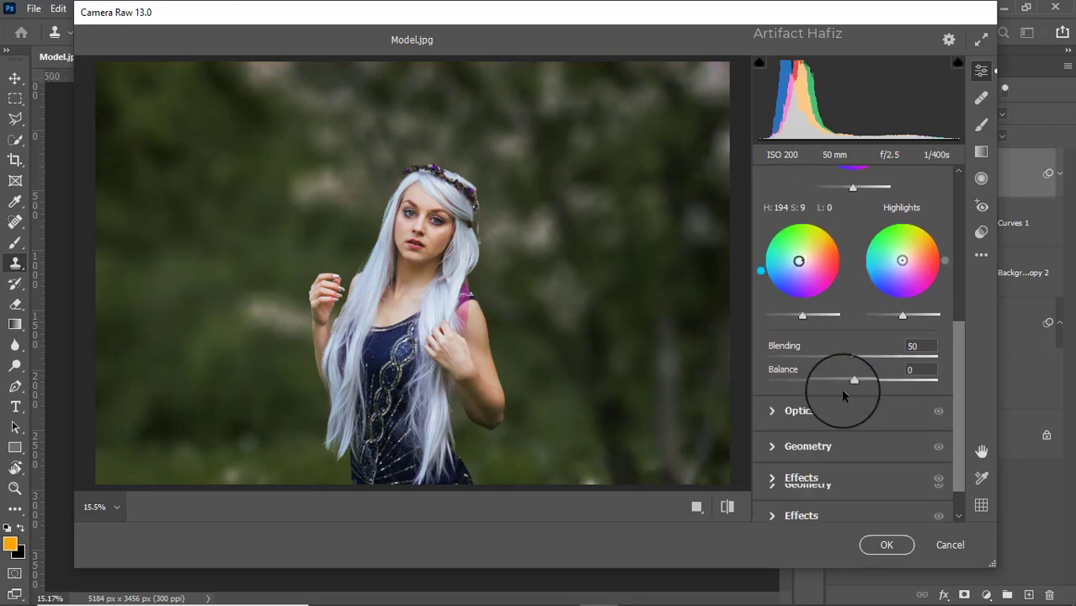
click(774, 474)
drag(850, 346, 840, 347)
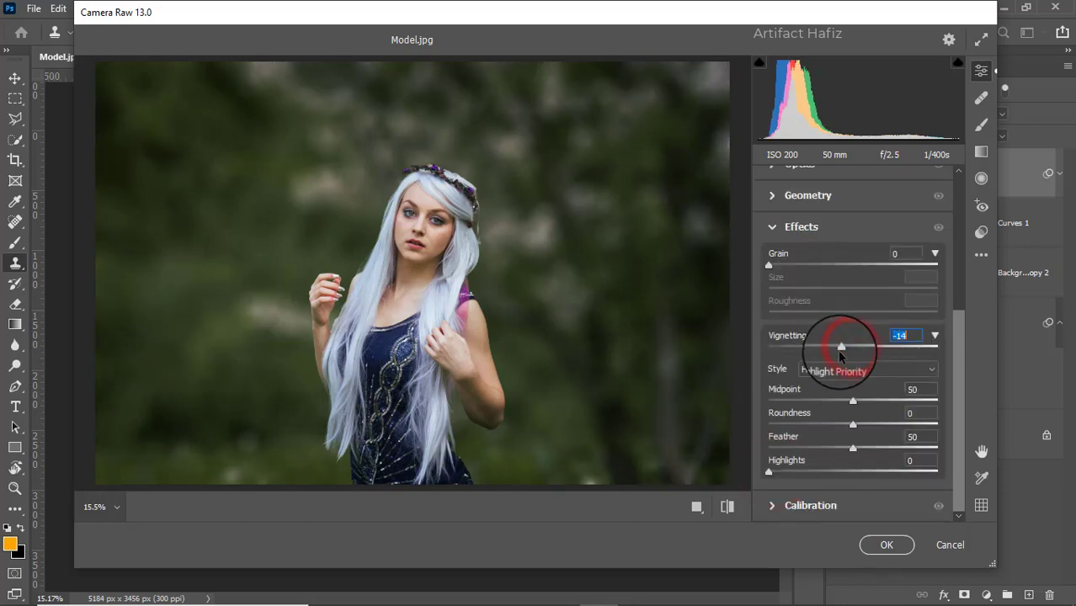
drag(853, 446, 860, 465)
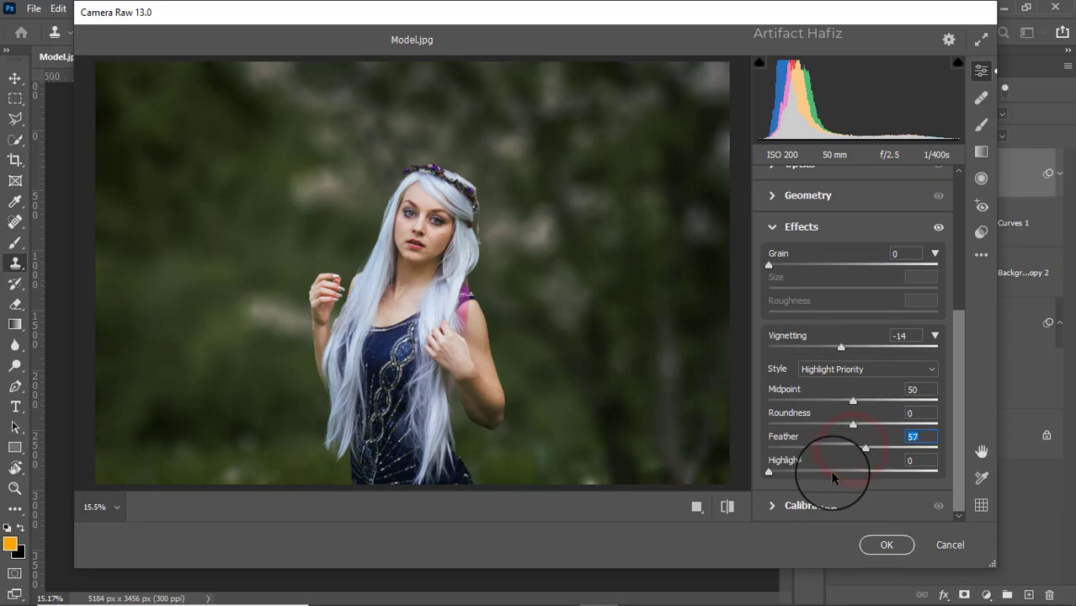
click(775, 507)
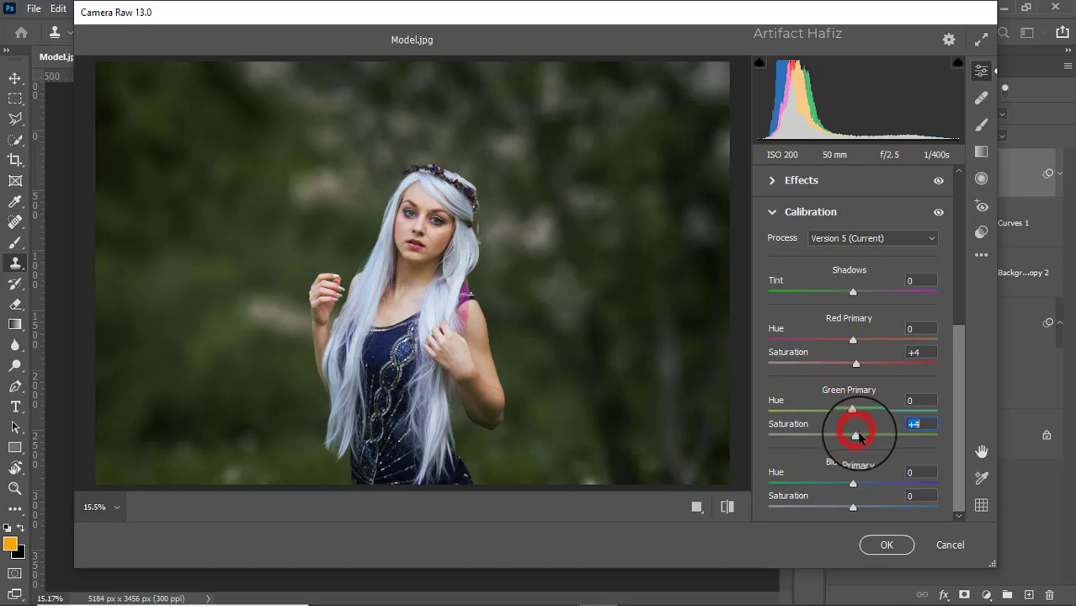
drag(853, 507, 856, 506)
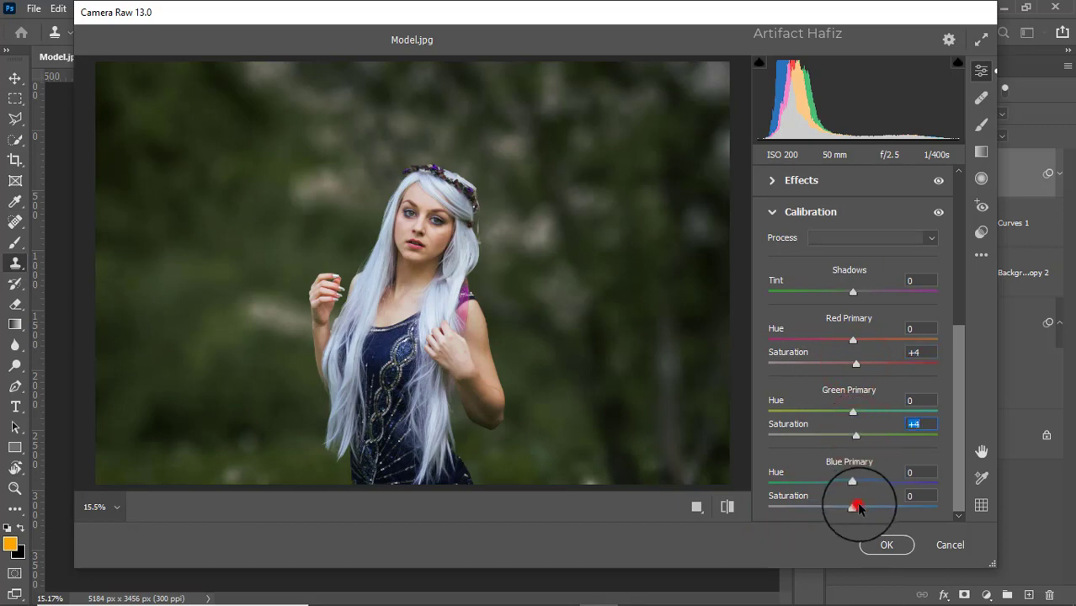
Apply the Camera Raw edits and toggle Layer 1 to compare before and after
click(885, 544)
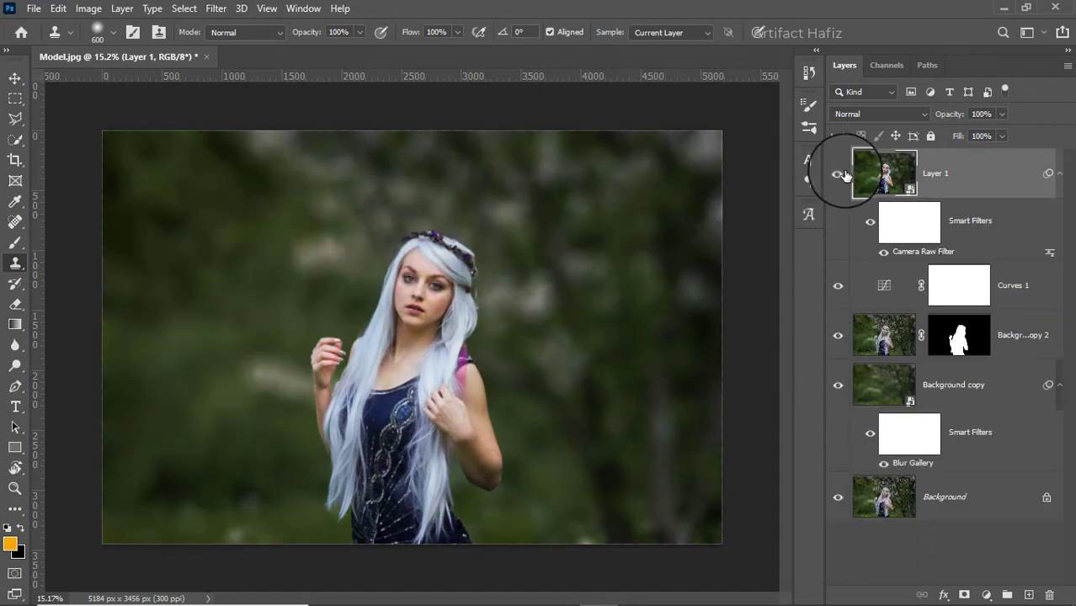
click(838, 175)
click(838, 175)
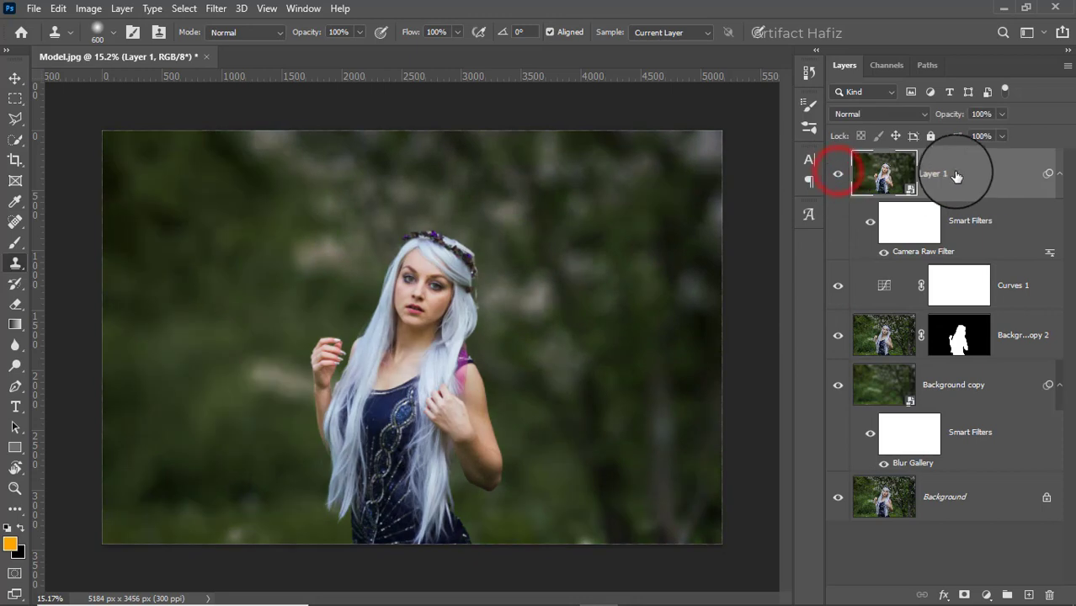
click(960, 173)
Add a Color Lookup layer using the Fuji F125 Kodak 2395 LUT at 12% opacity
click(983, 595)
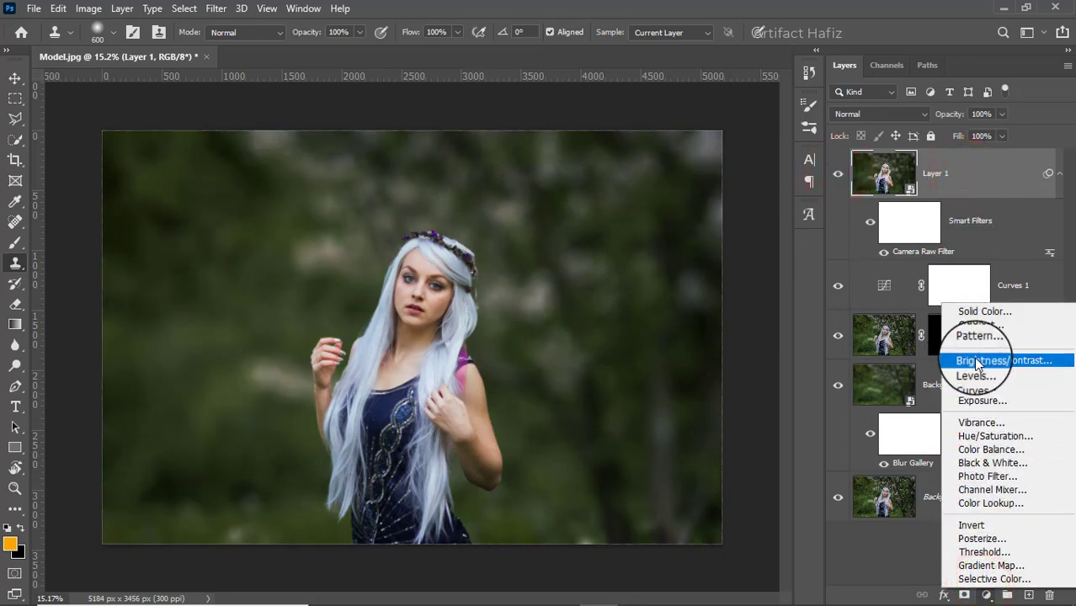
click(989, 502)
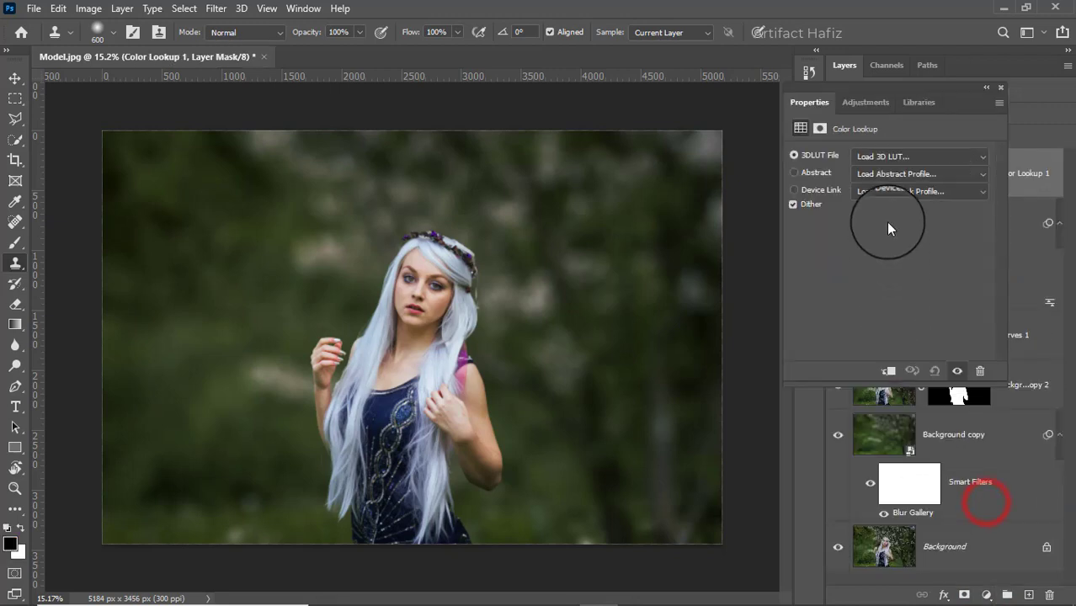
click(872, 157)
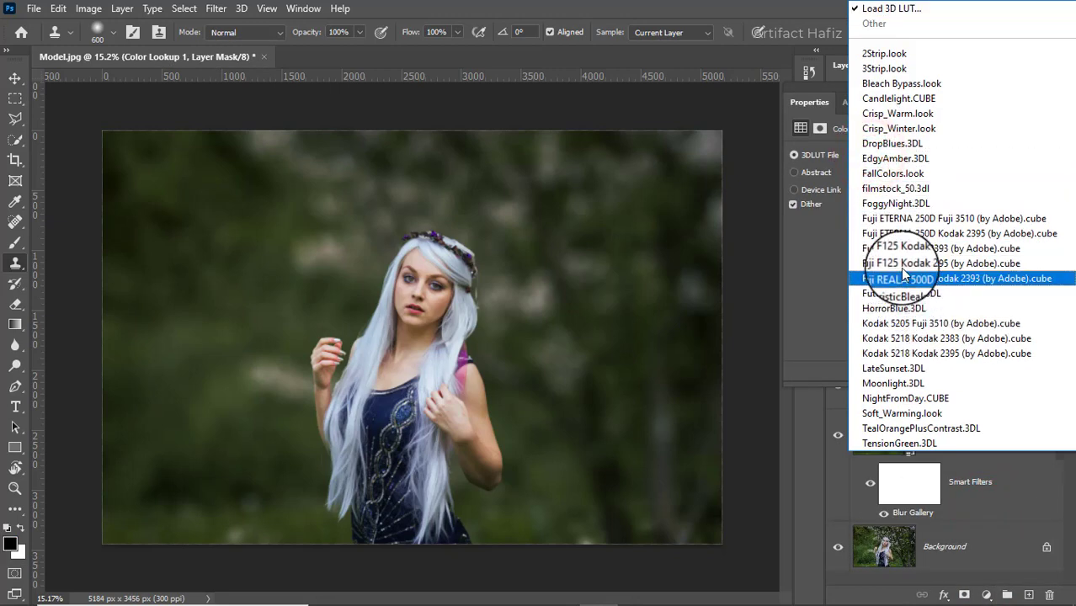
click(900, 264)
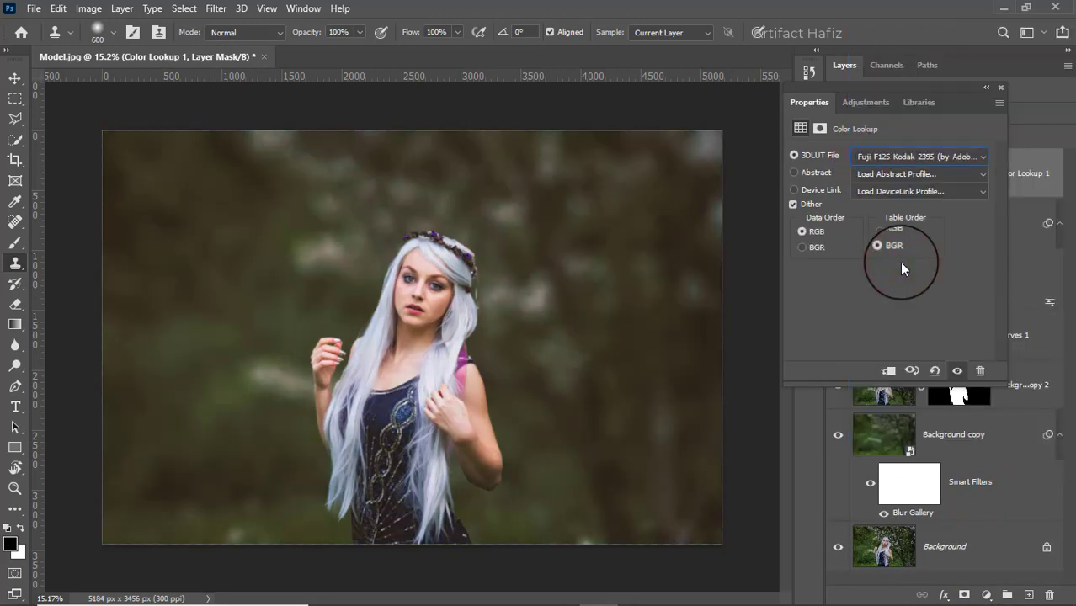
click(999, 87)
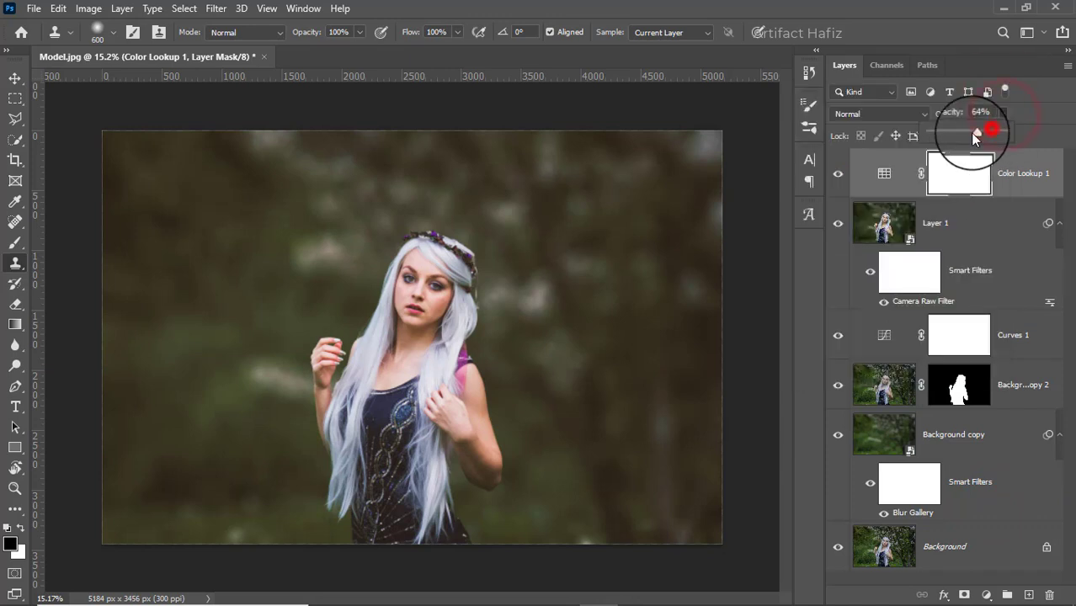
drag(975, 135, 941, 136)
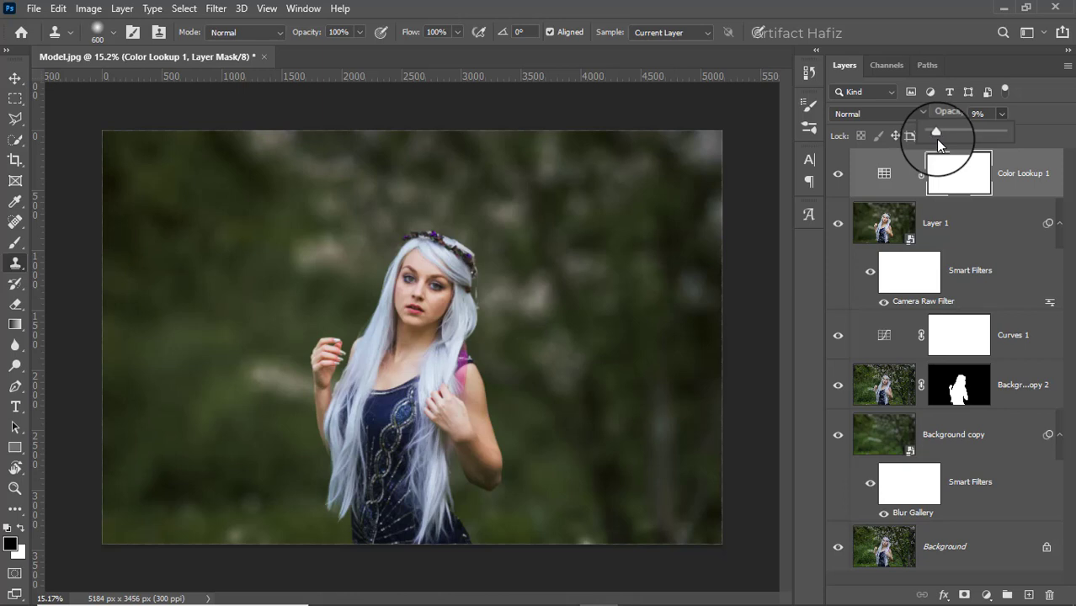
drag(936, 140, 939, 141)
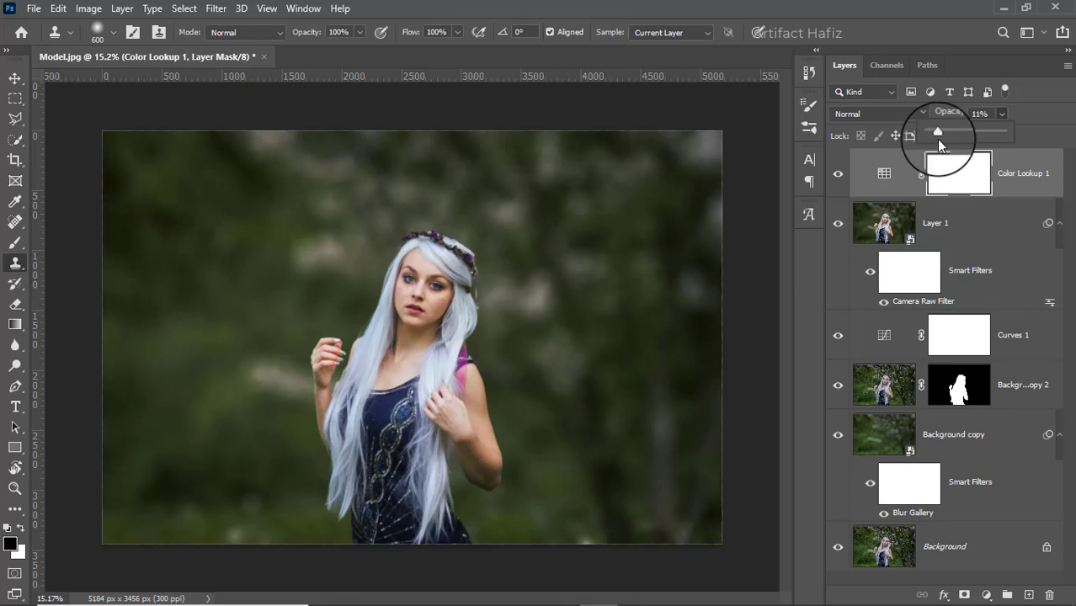
click(1025, 170)
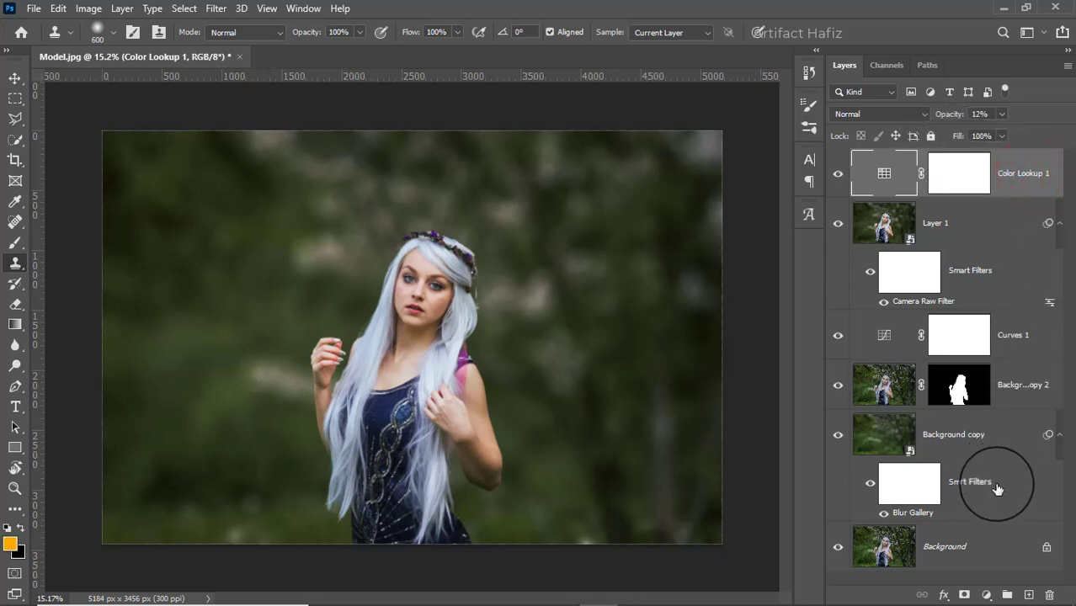
Add a Photo Filter layer, trying Cooling Filter (80) before settling on Warming Filter (LBA) at 25%
click(983, 596)
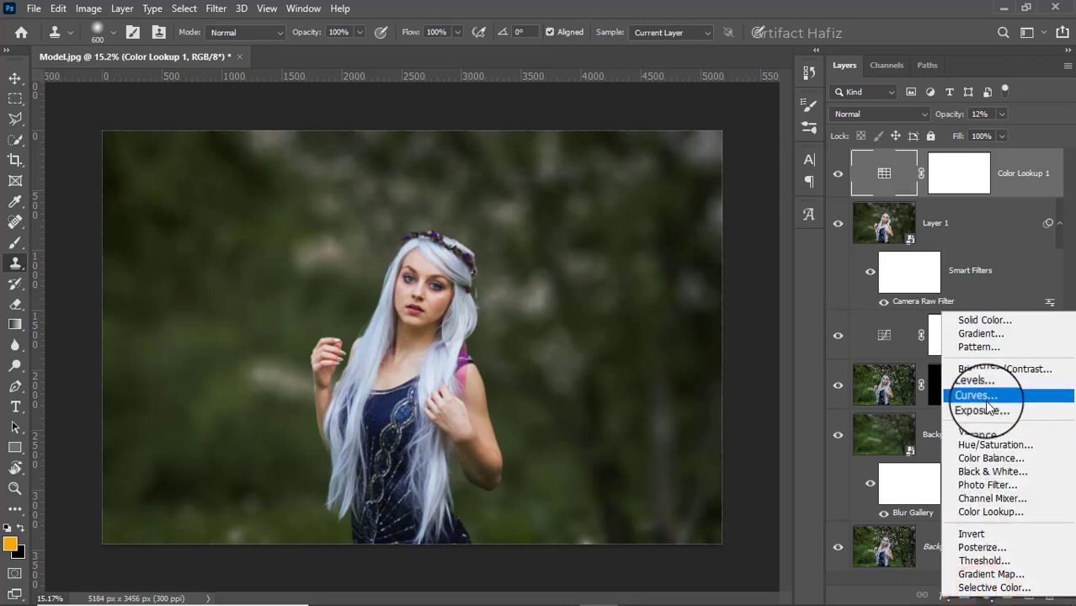
click(989, 487)
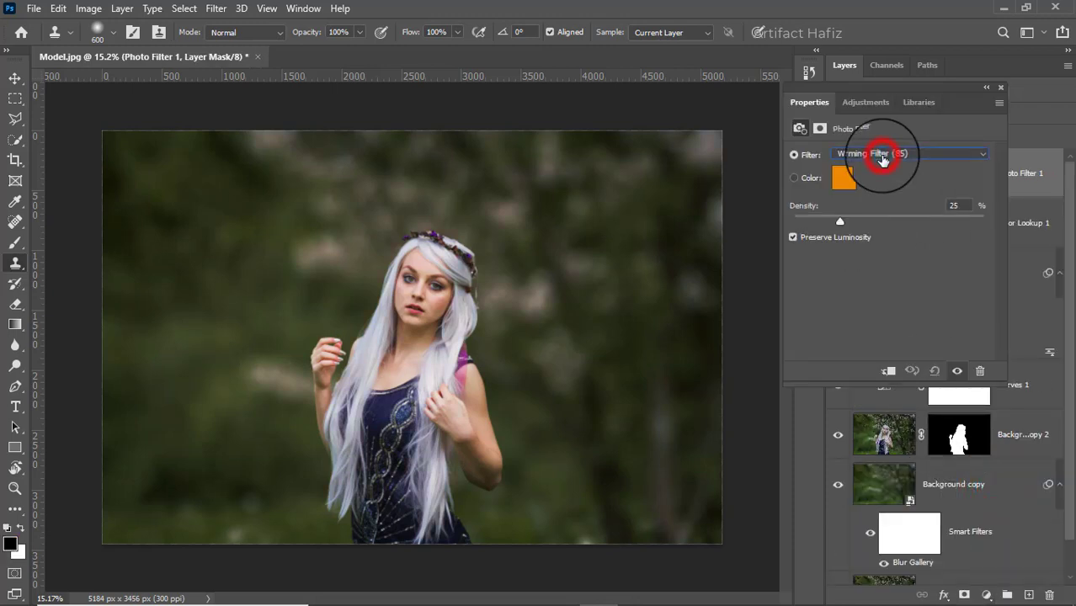
click(882, 156)
click(882, 205)
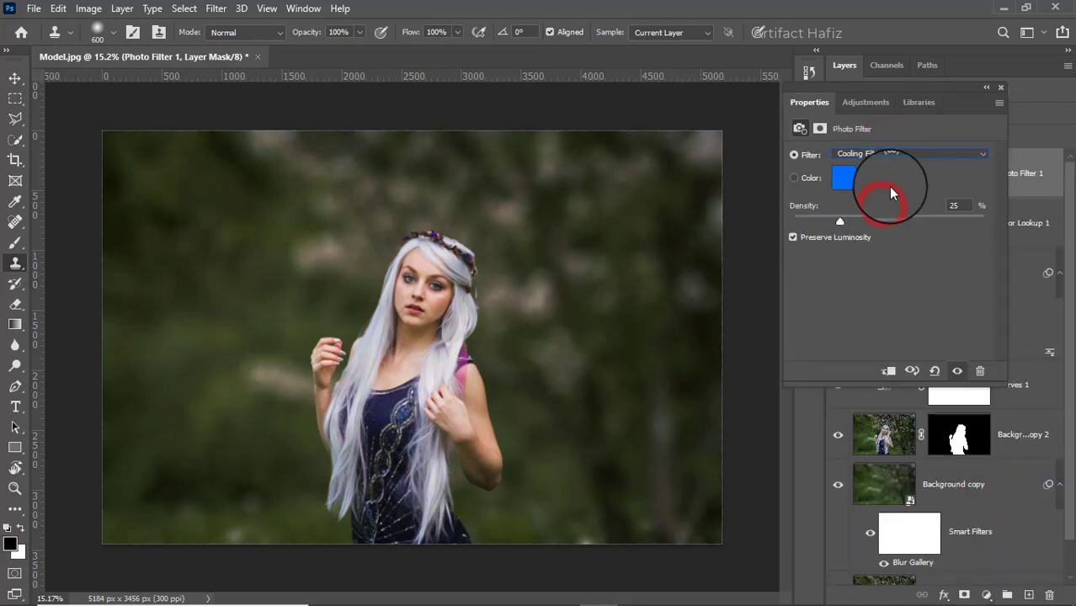
click(999, 87)
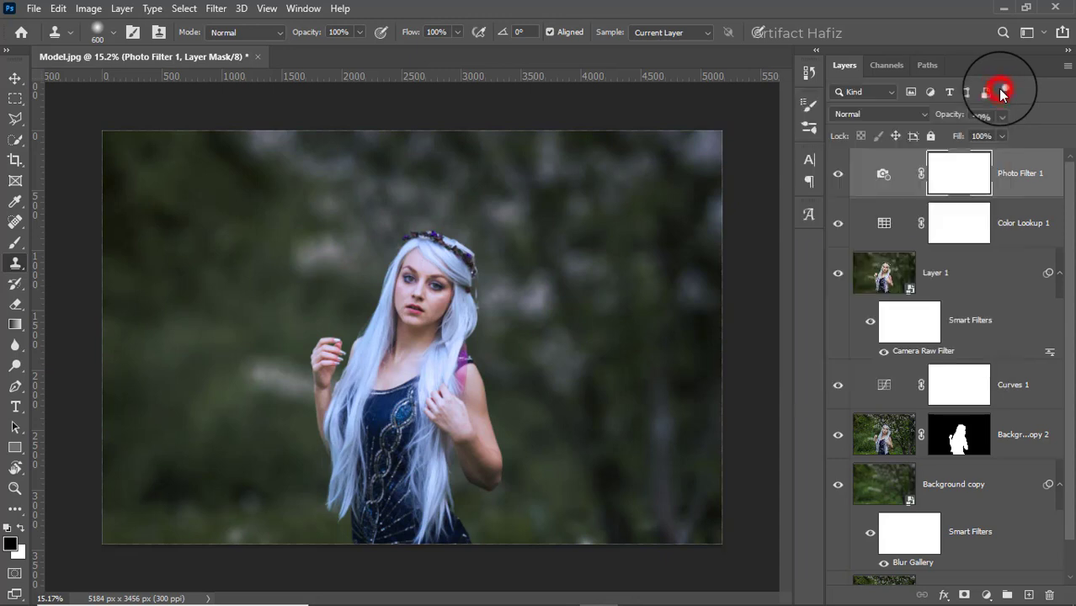
double_click(883, 173)
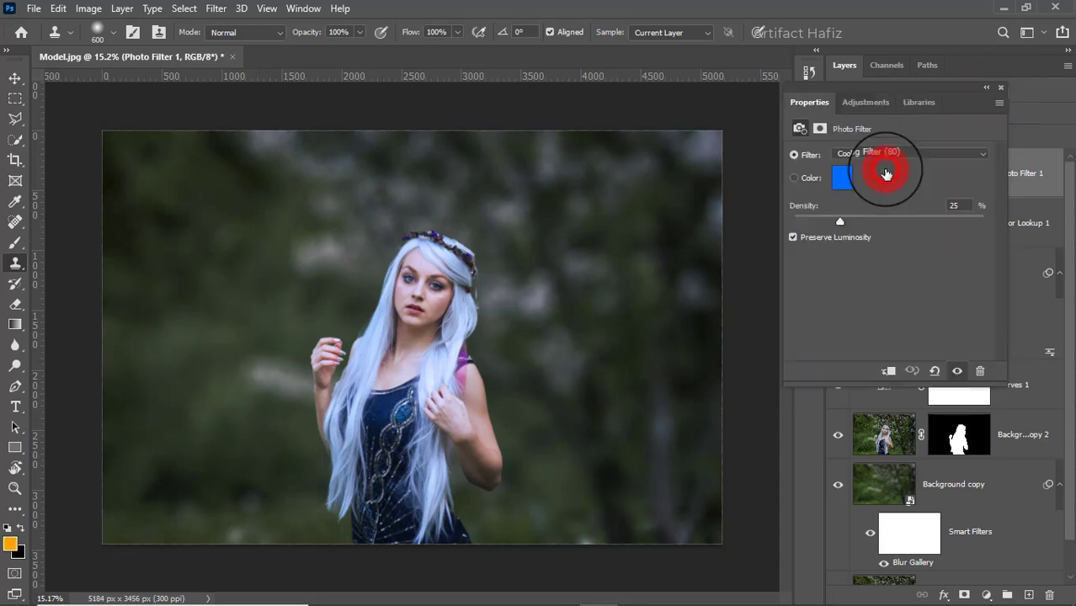
click(873, 154)
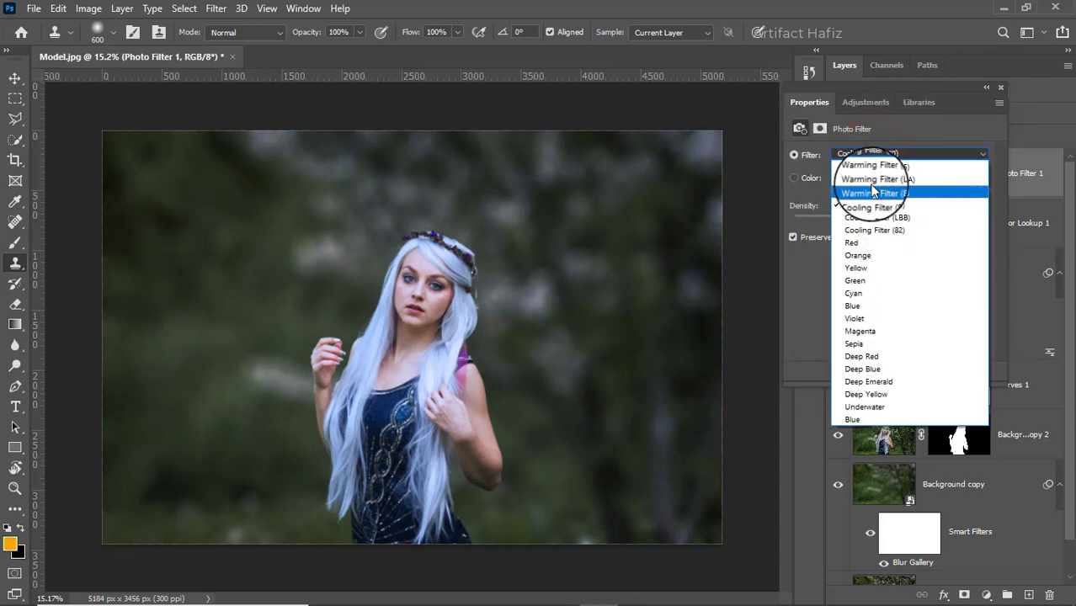
click(872, 180)
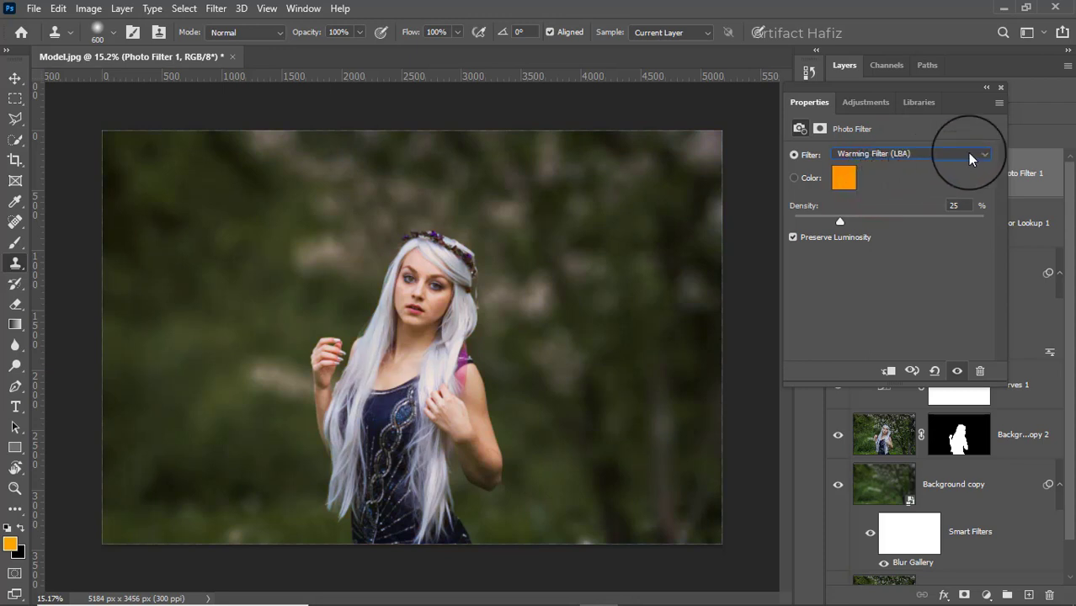
click(1001, 89)
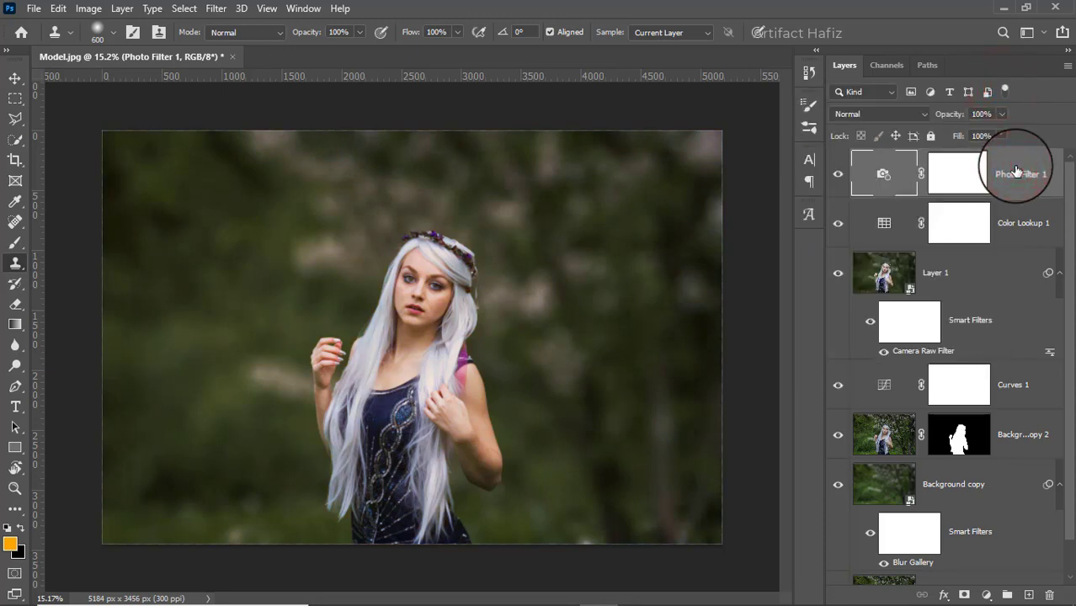
On a new Layer 2, paint an orange (ffa626) spot with a 1500 px soft brush
click(1030, 594)
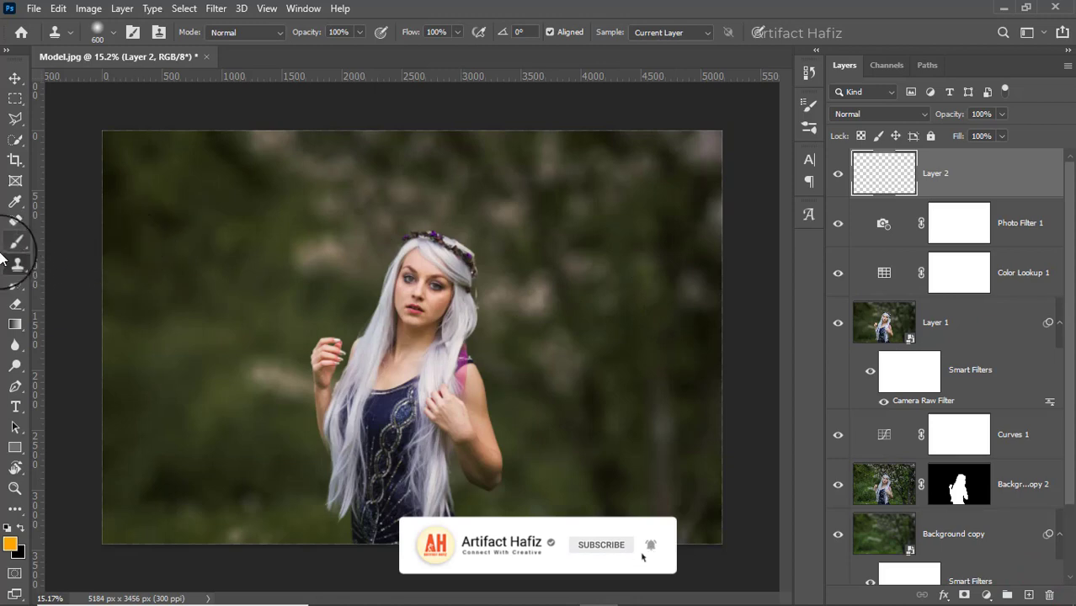
click(10, 544)
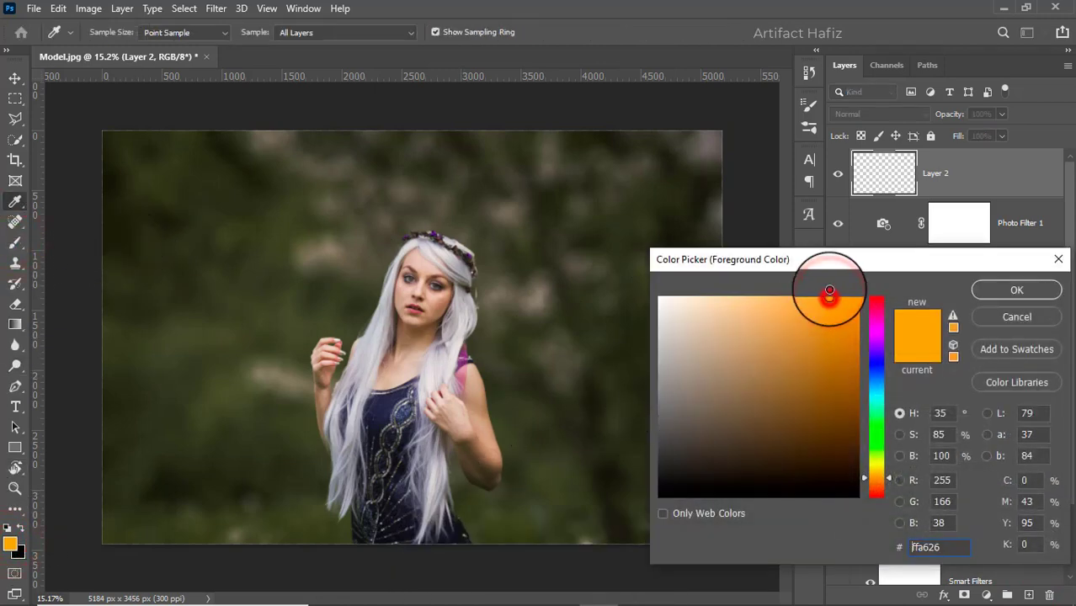
click(1012, 289)
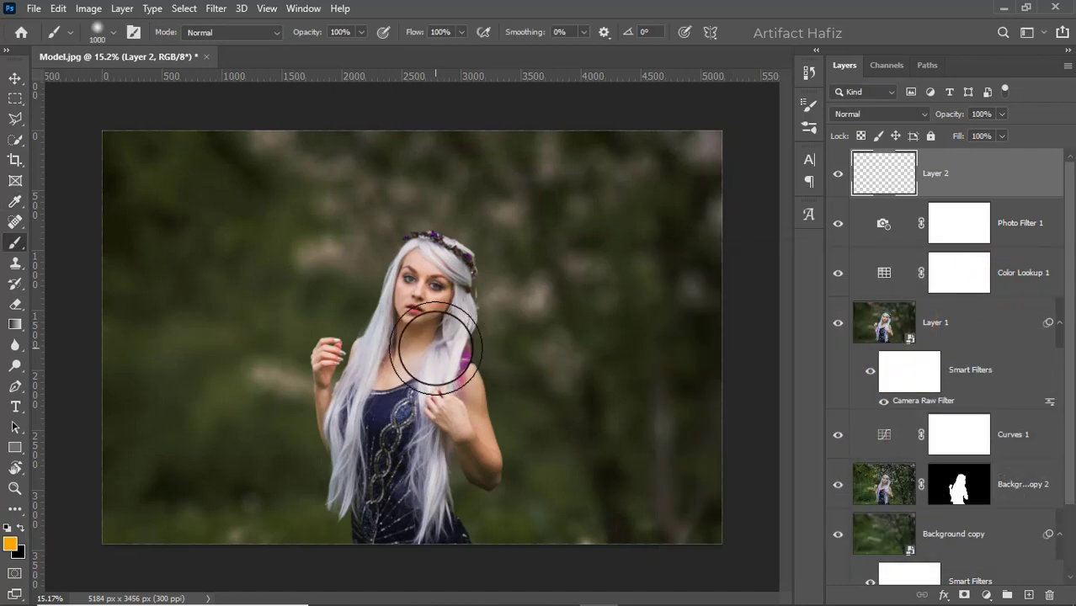
key(bracketright)
key(bracketright)
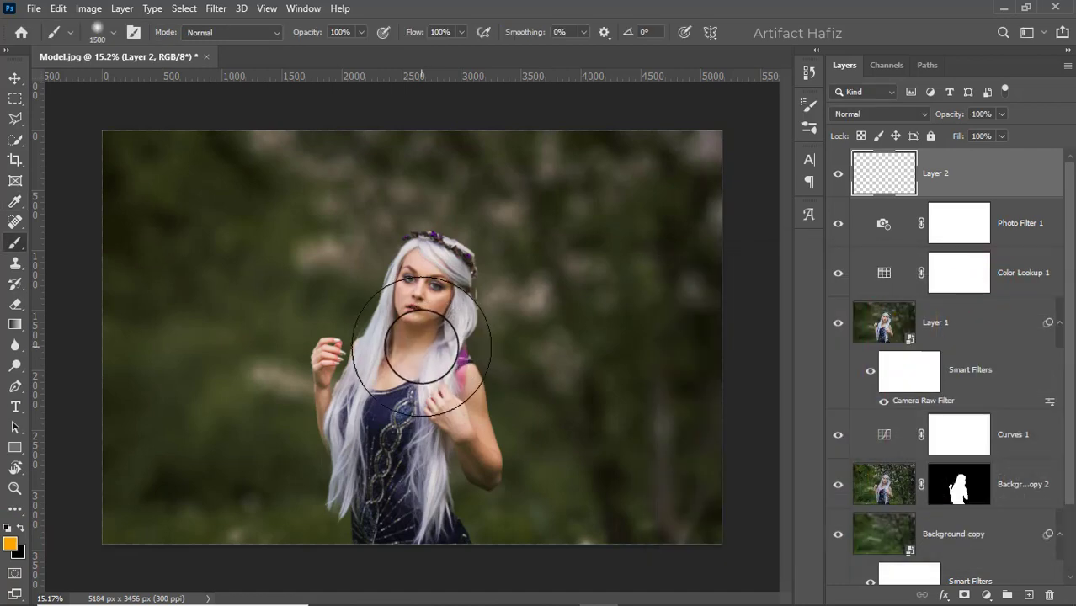
click(421, 346)
Set Layer 2's blend mode to Screen
click(883, 114)
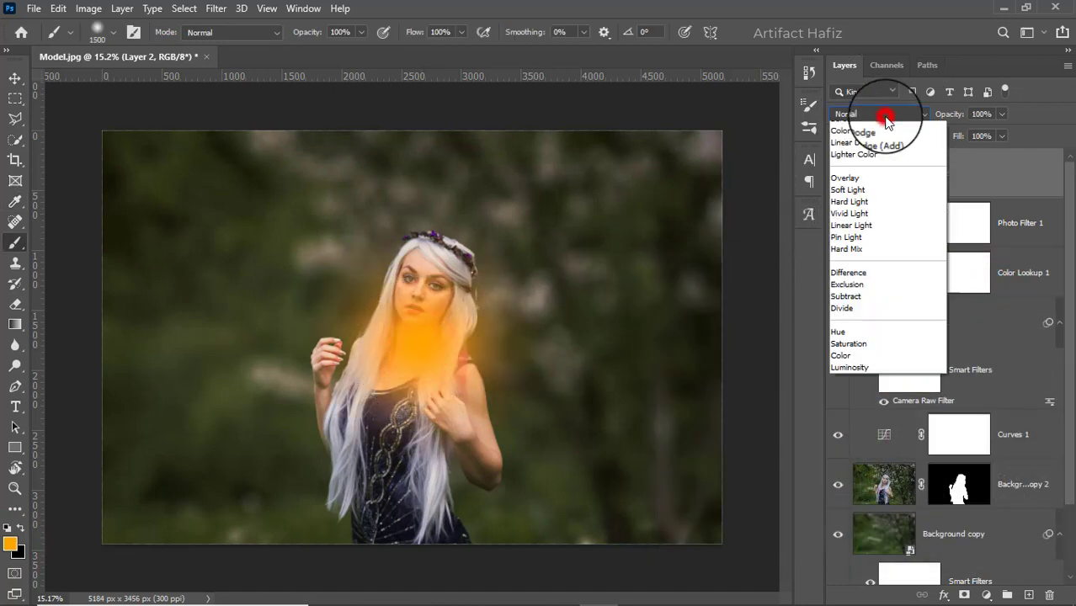
click(861, 245)
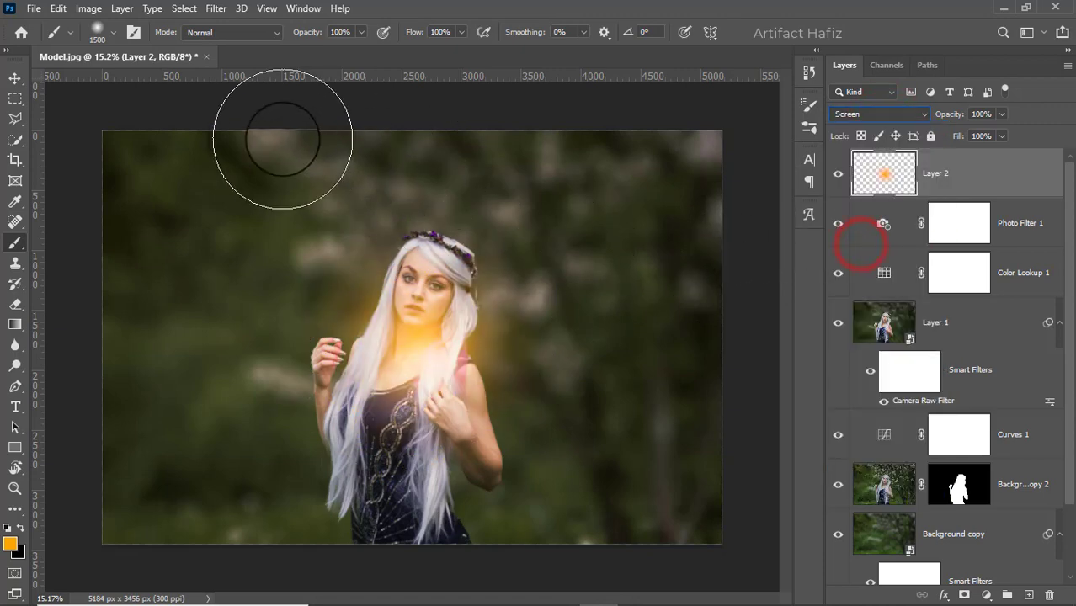
click(16, 78)
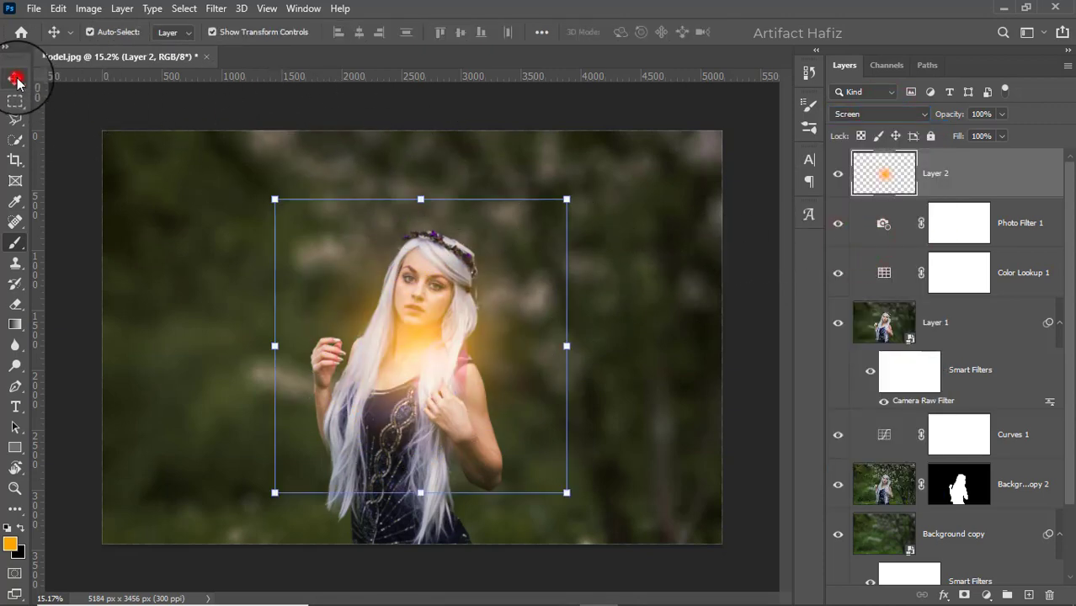
Scale the glow to about 324%, move it to the top-left corner, and commit the transform
click(213, 34)
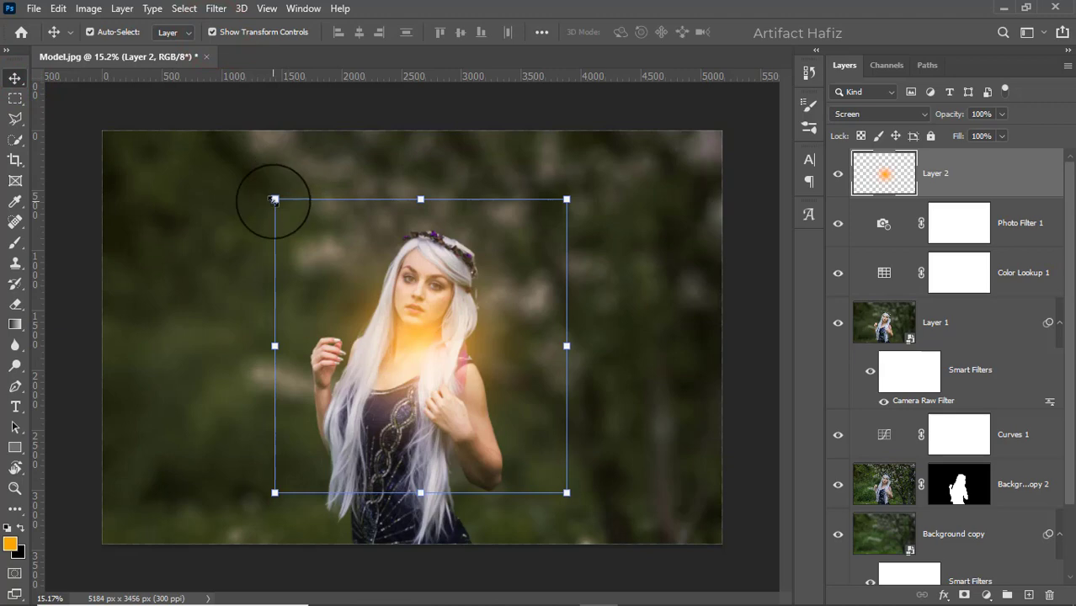
drag(275, 200, 63, 92)
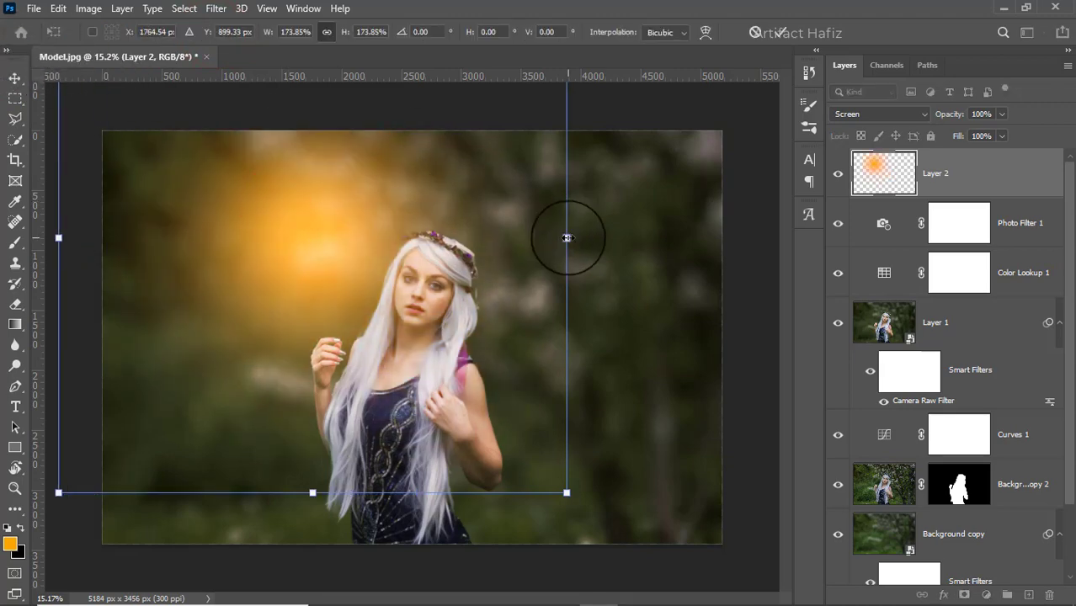
drag(567, 238, 749, 238)
drag(559, 250, 315, 152)
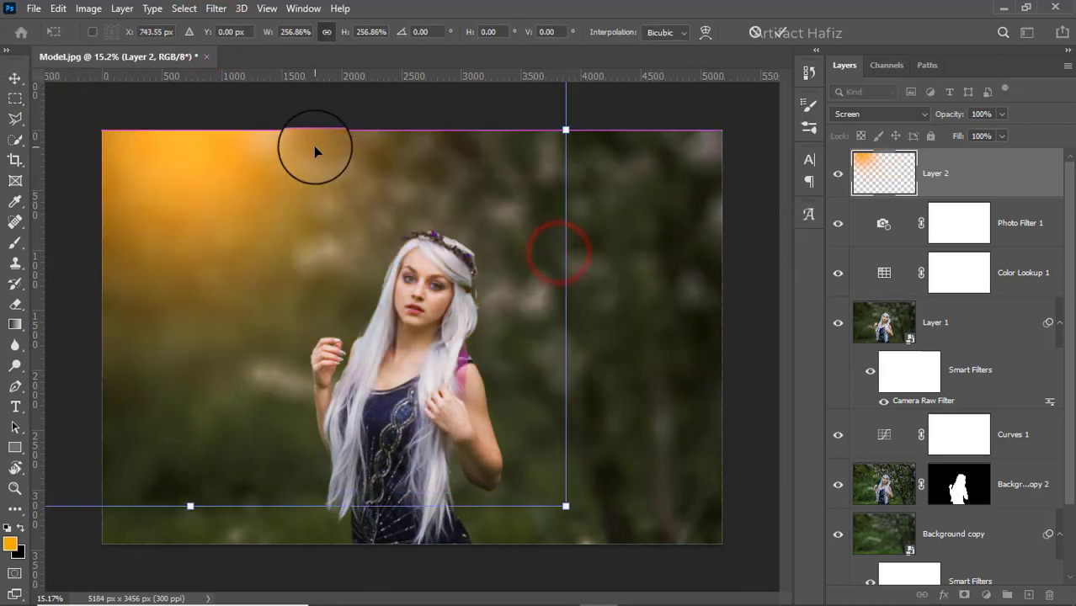
drag(565, 130, 762, 127)
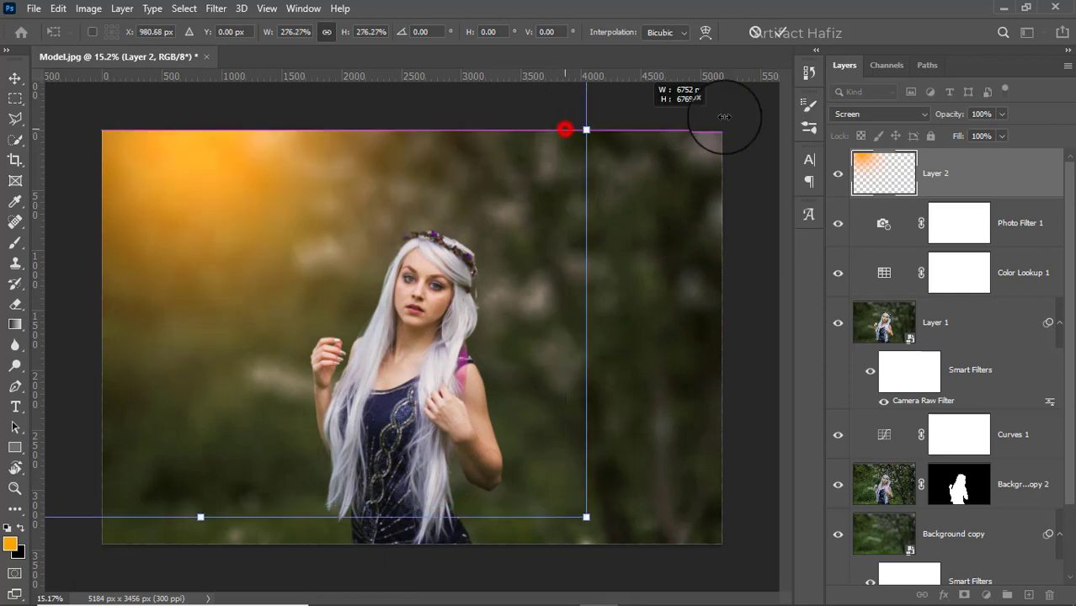
mouse_move(590, 191)
mouse_down()
mouse_move(541, 183)
mouse_move(594, 178)
mouse_move(573, 192)
mouse_up()
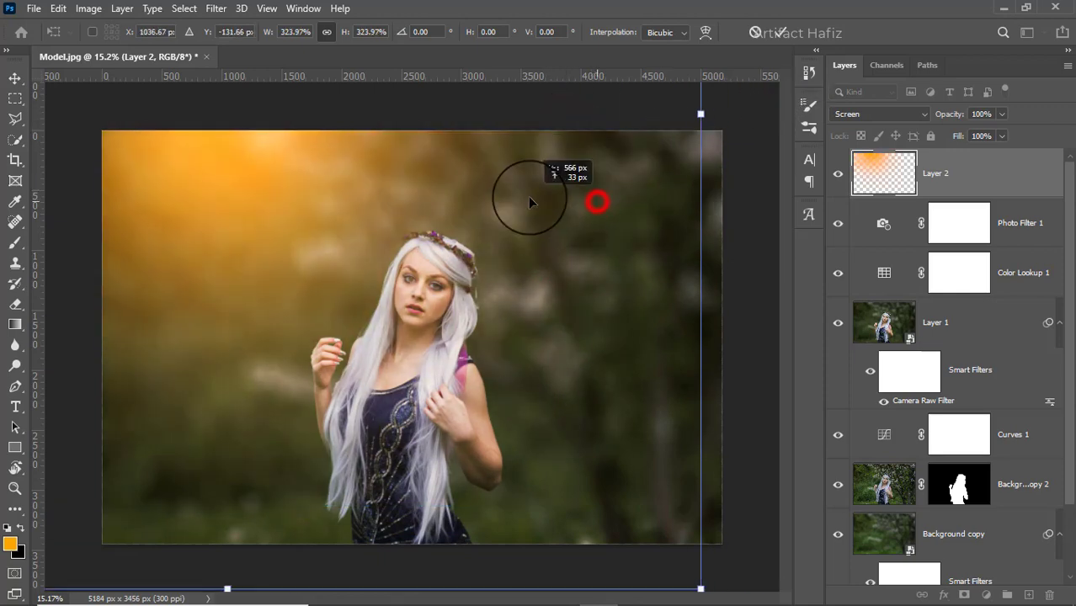
click(781, 32)
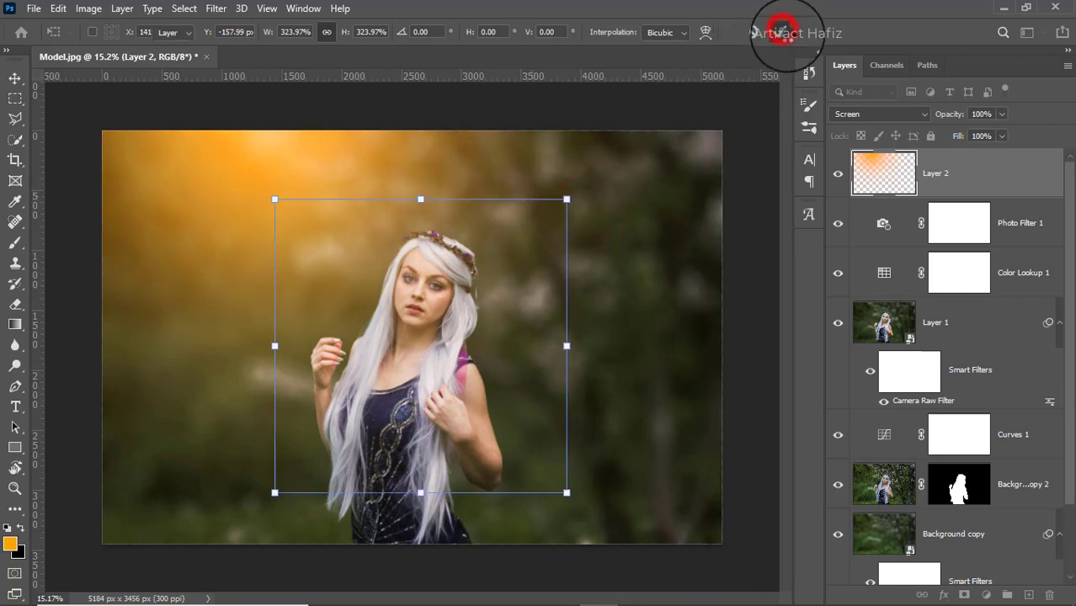
click(972, 179)
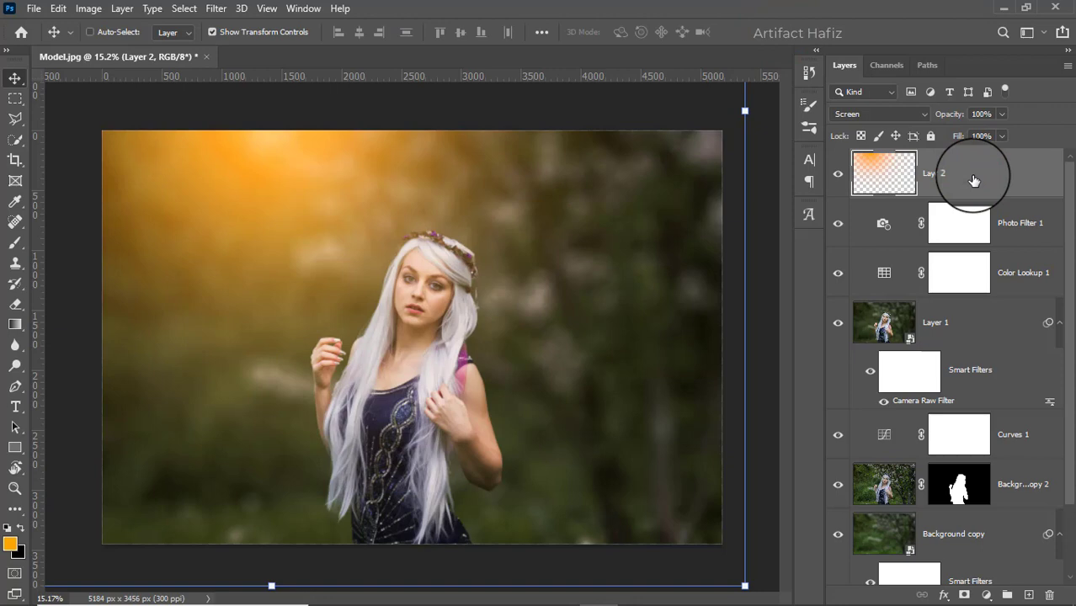
Stamp visible layers into Layer 3, convert it for Smart Filters, and open Camera Raw
key(ctrl+alt+shift+e)
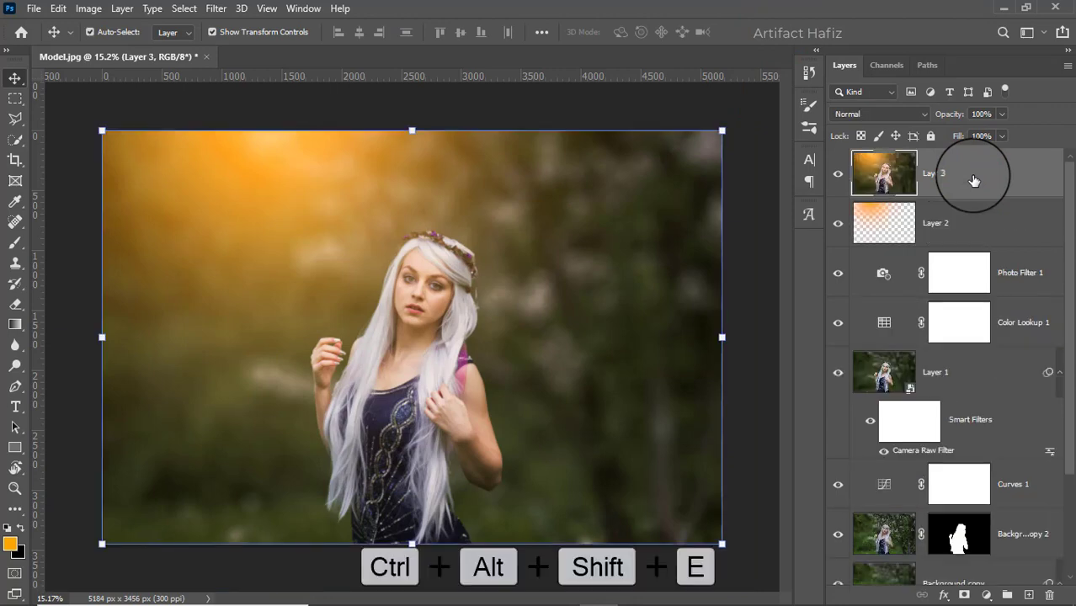
click(215, 8)
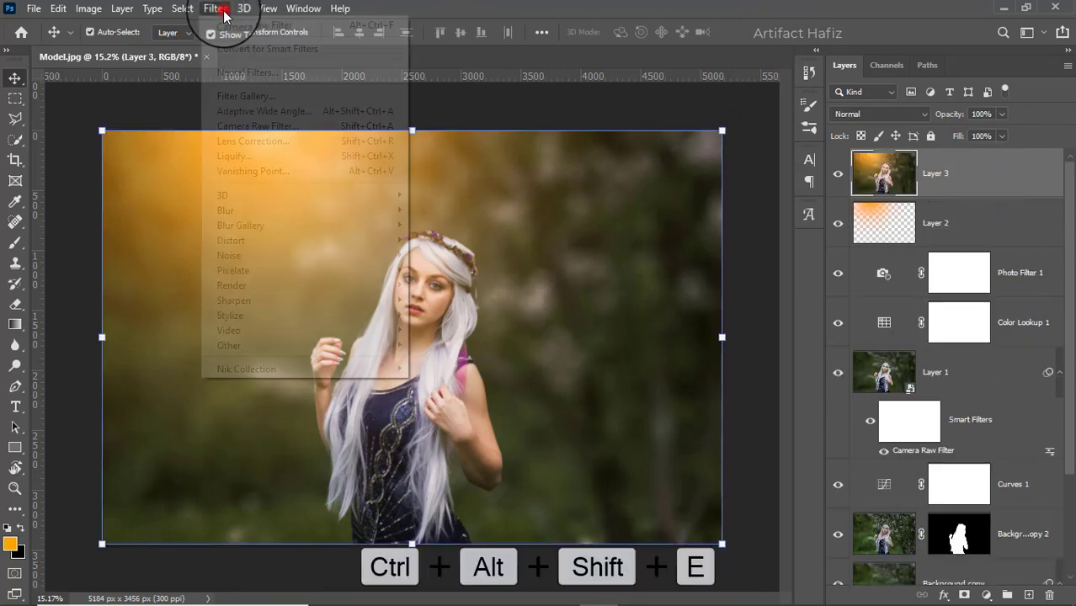
click(230, 49)
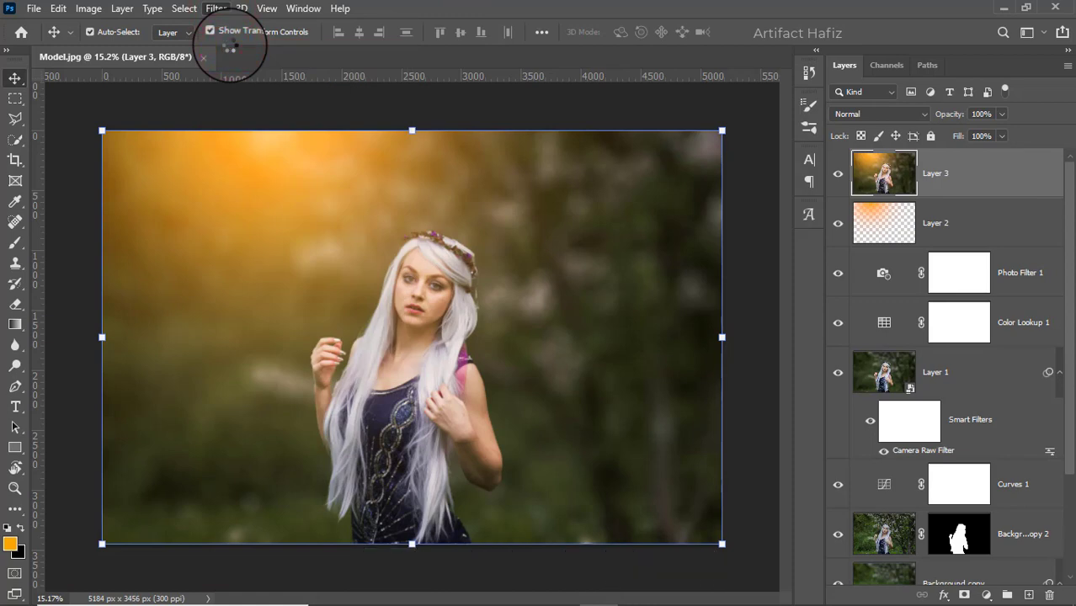
click(215, 8)
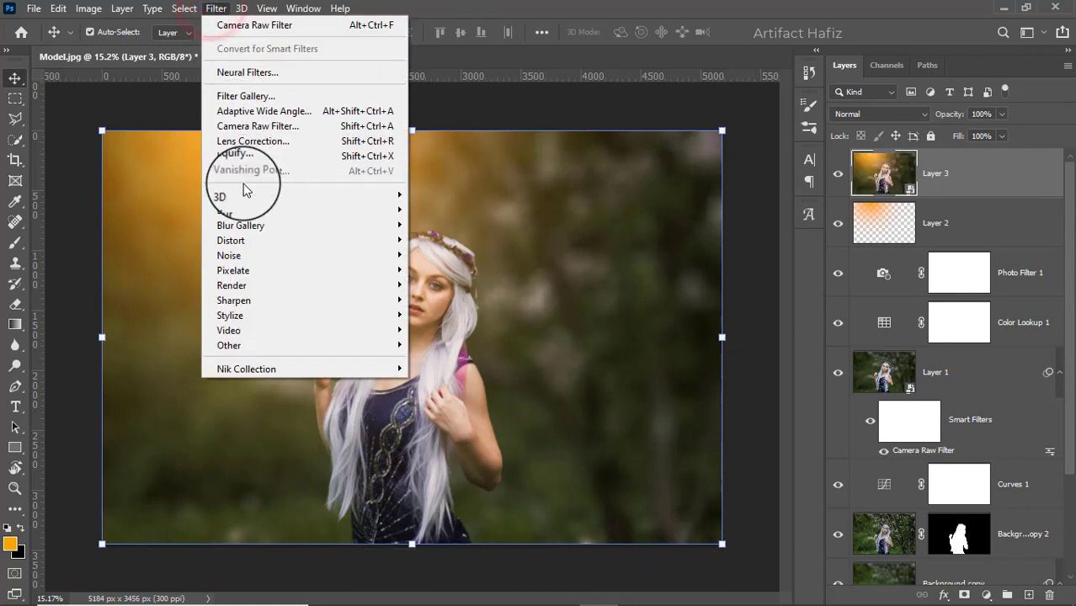
click(247, 131)
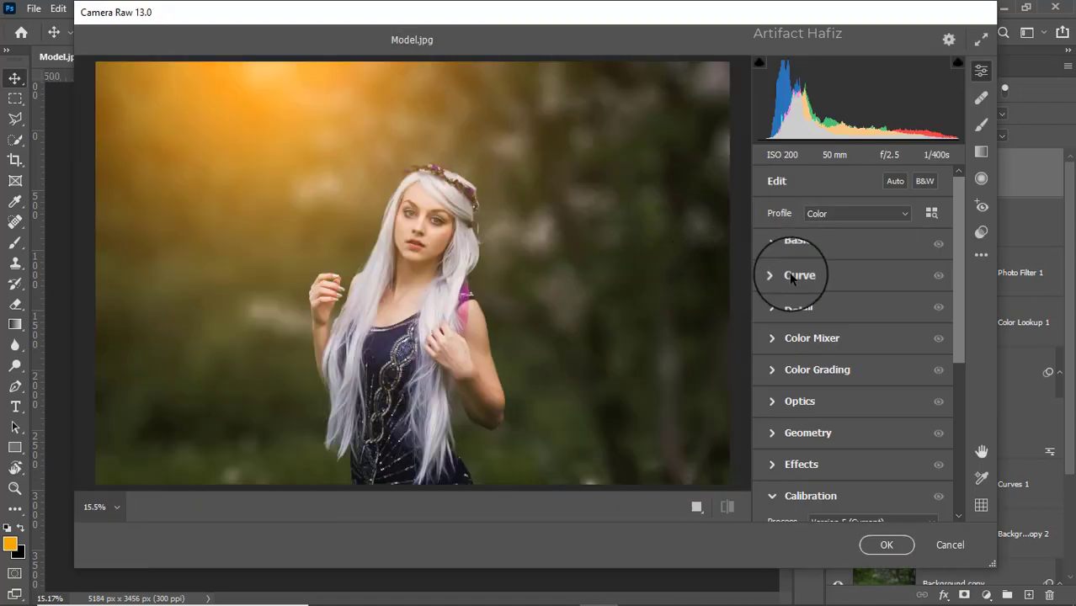
Add contrast to the RGB curve and blue-tinted shadows on the Blue curve, then apply
click(771, 275)
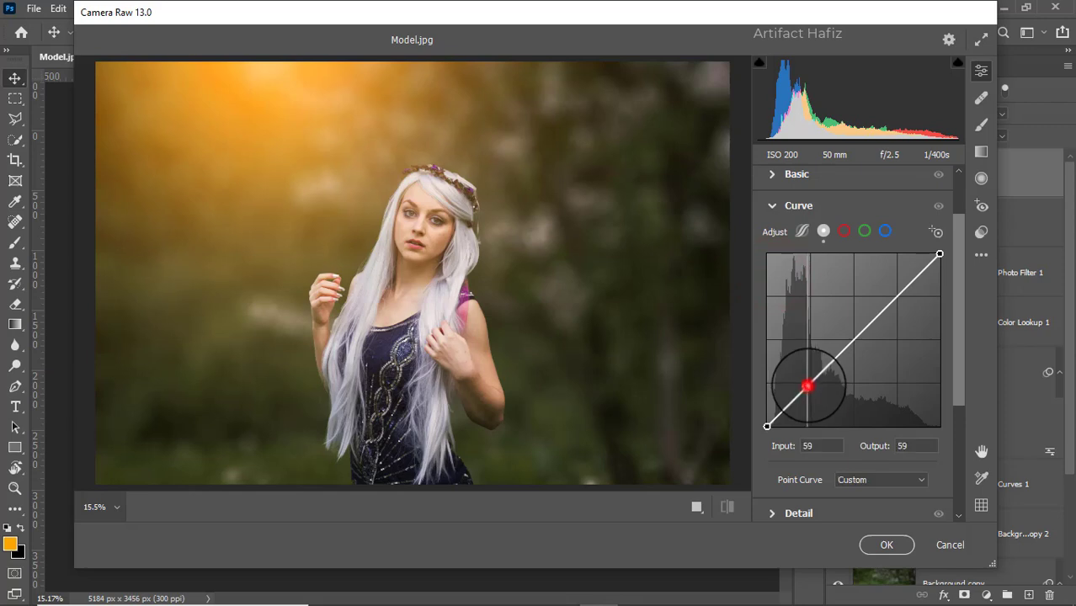
drag(807, 386, 810, 388)
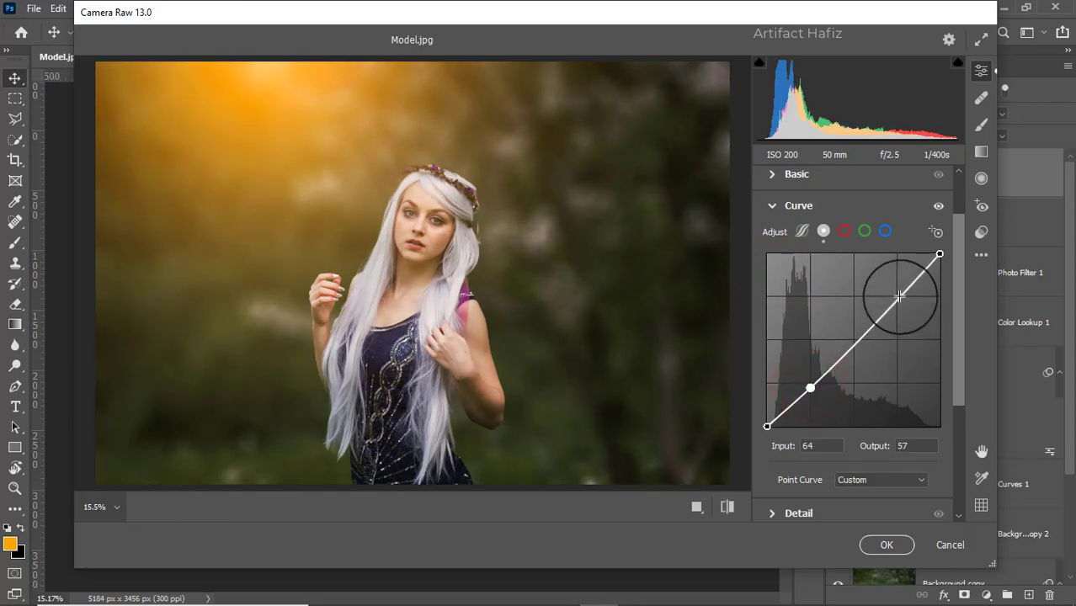
drag(899, 297, 899, 292)
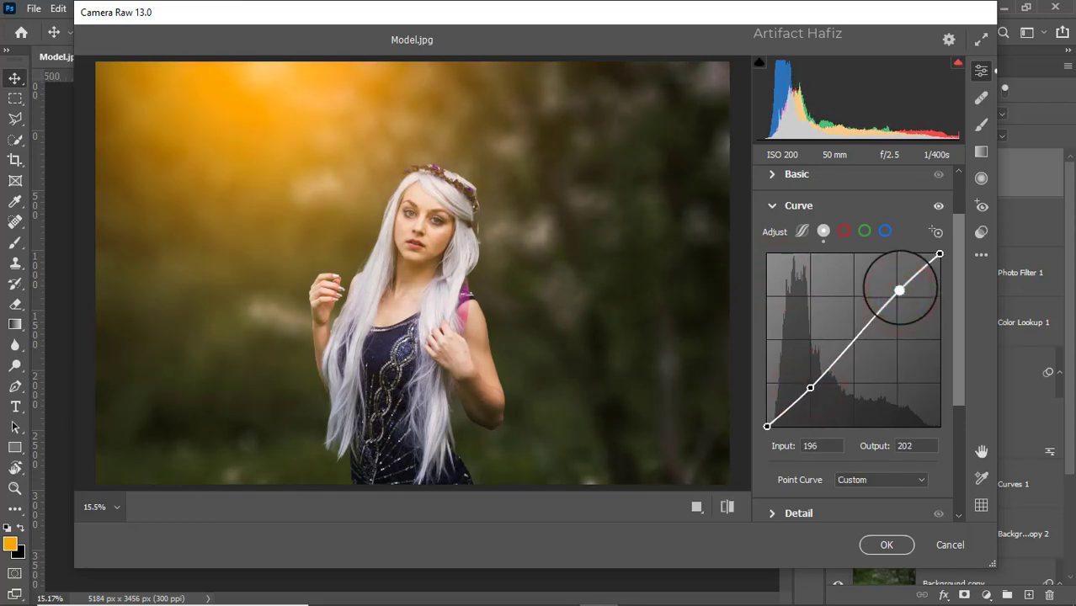
click(884, 231)
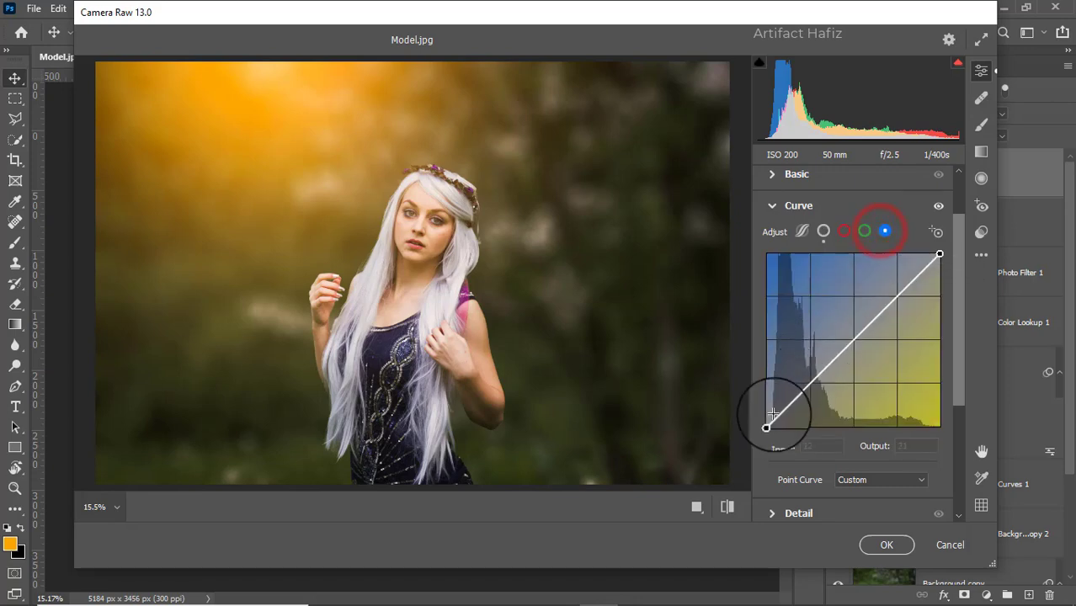
drag(766, 427, 767, 414)
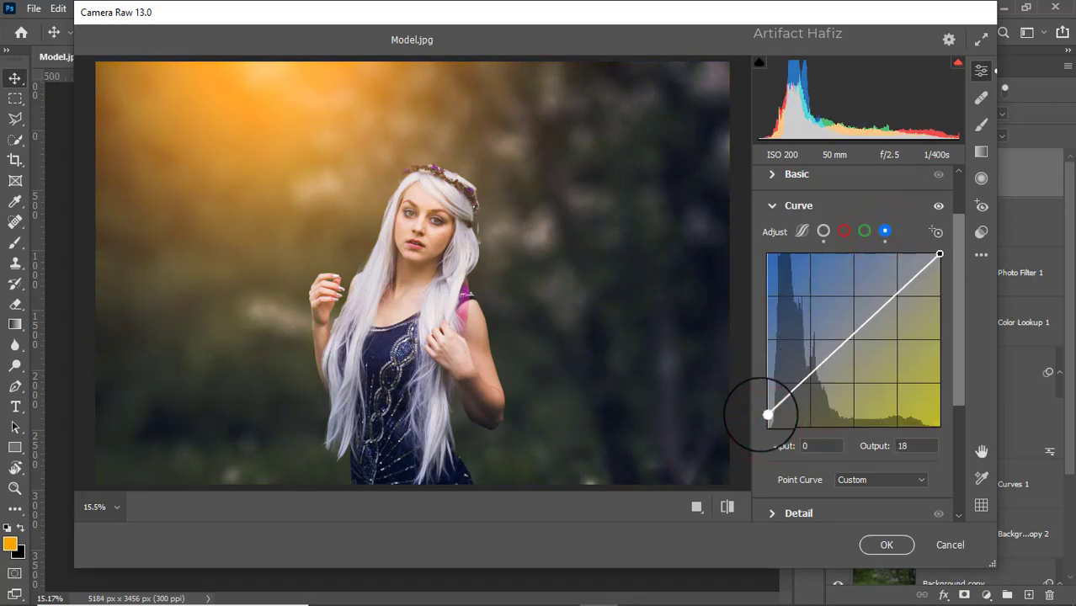
drag(767, 414, 767, 419)
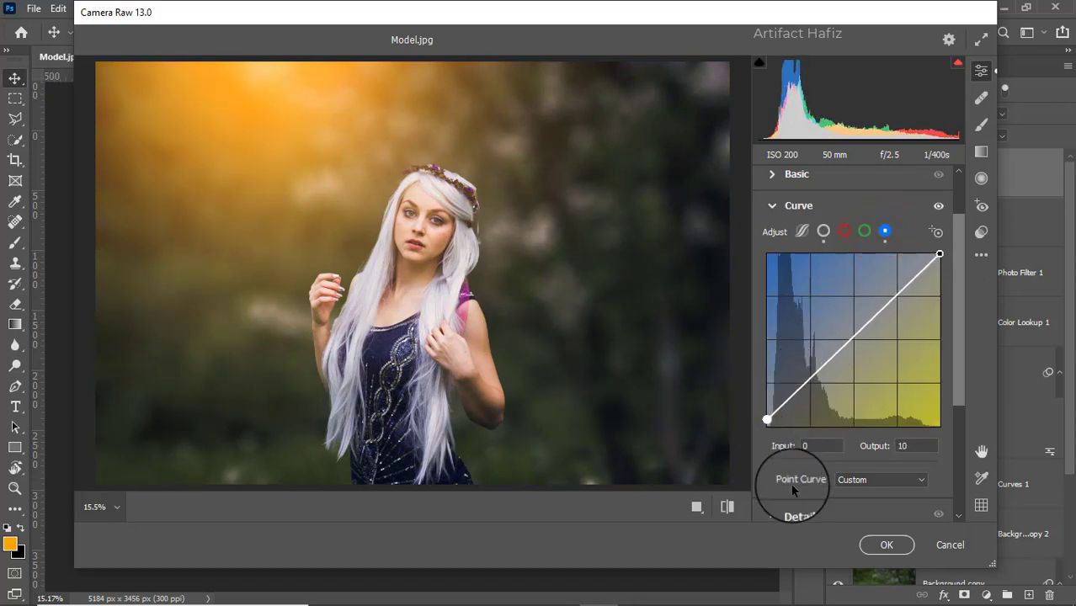
click(884, 545)
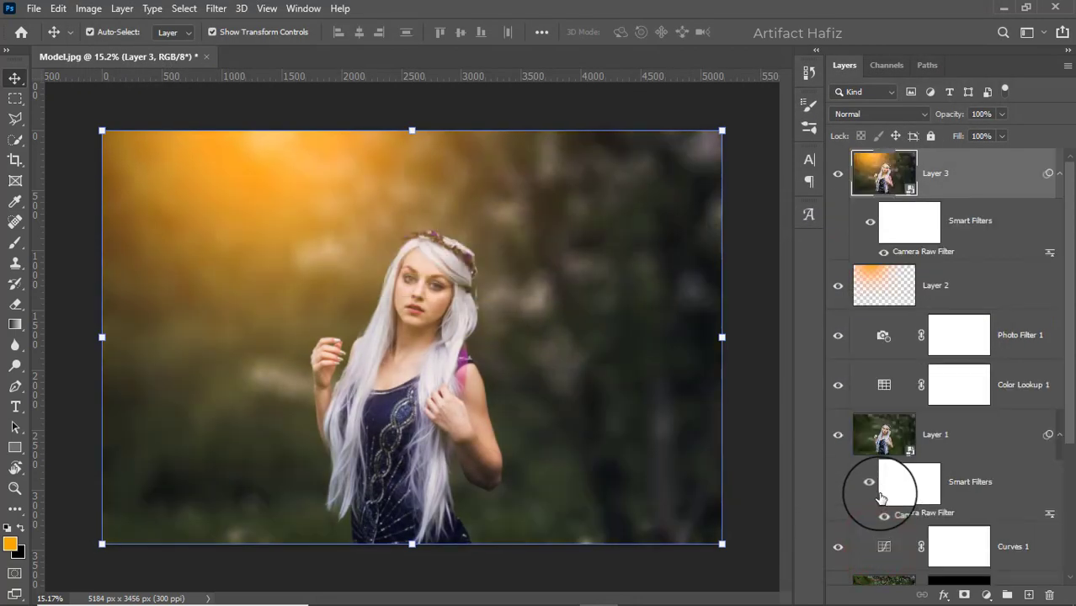
scroll(877, 471, down, 2)
scroll(883, 455, down, 2)
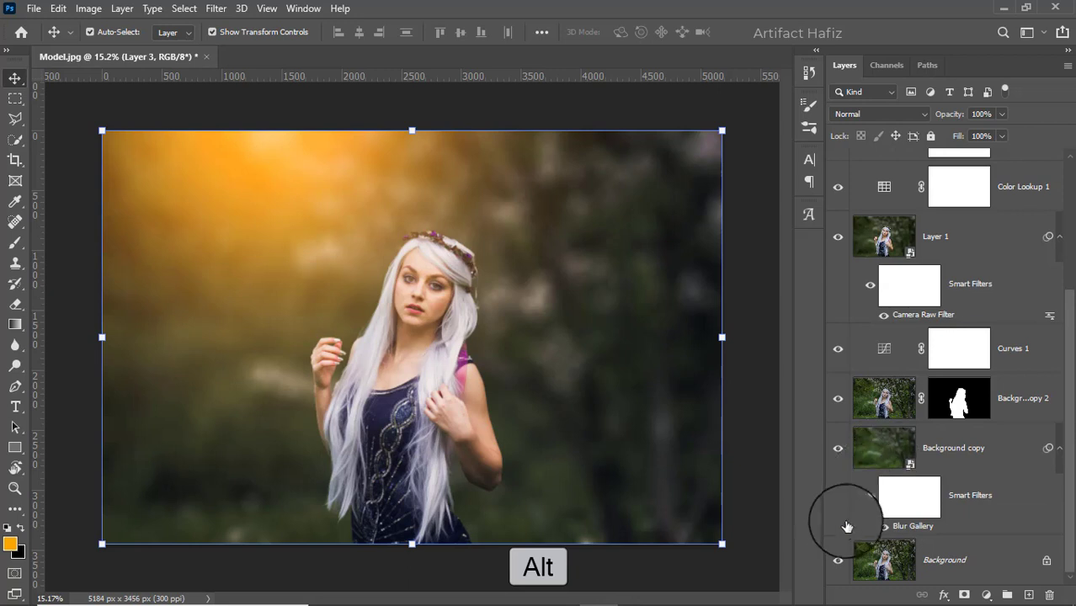
alt+click(837, 561)
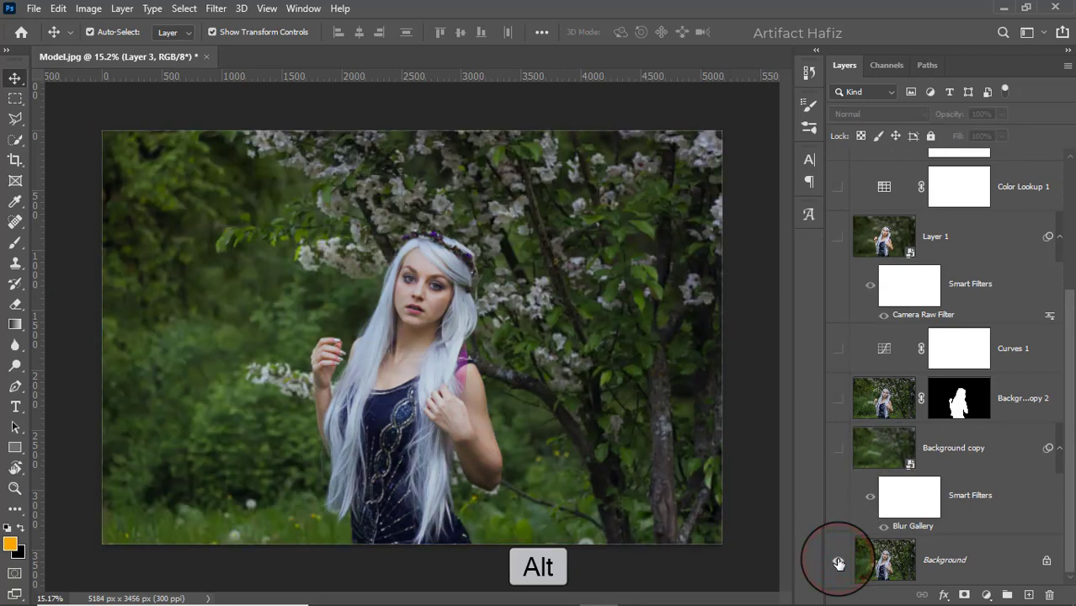
alt+click(838, 560)
alt+click(838, 562)
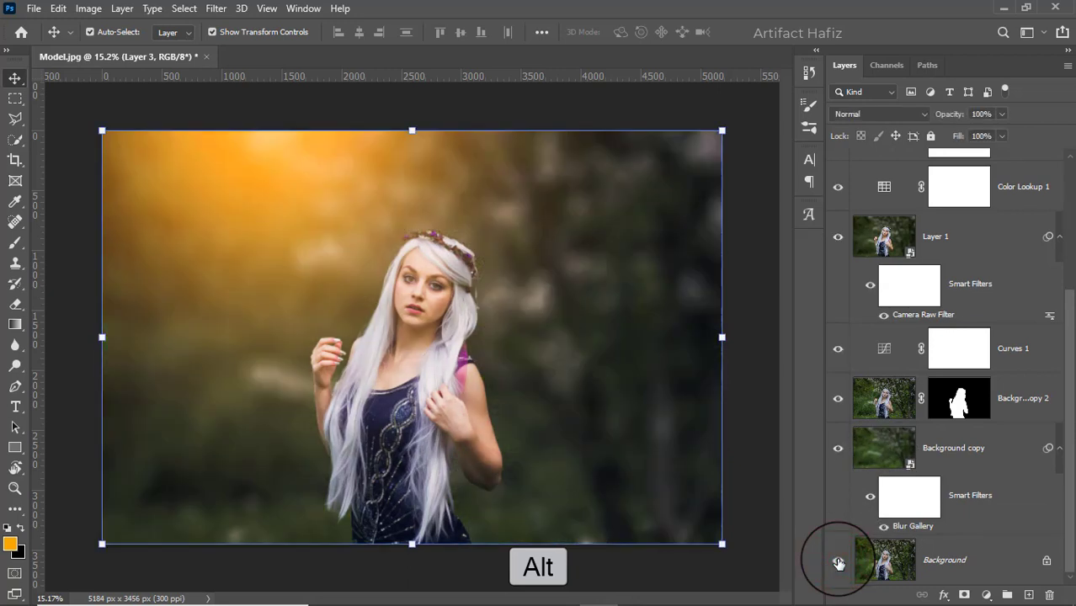